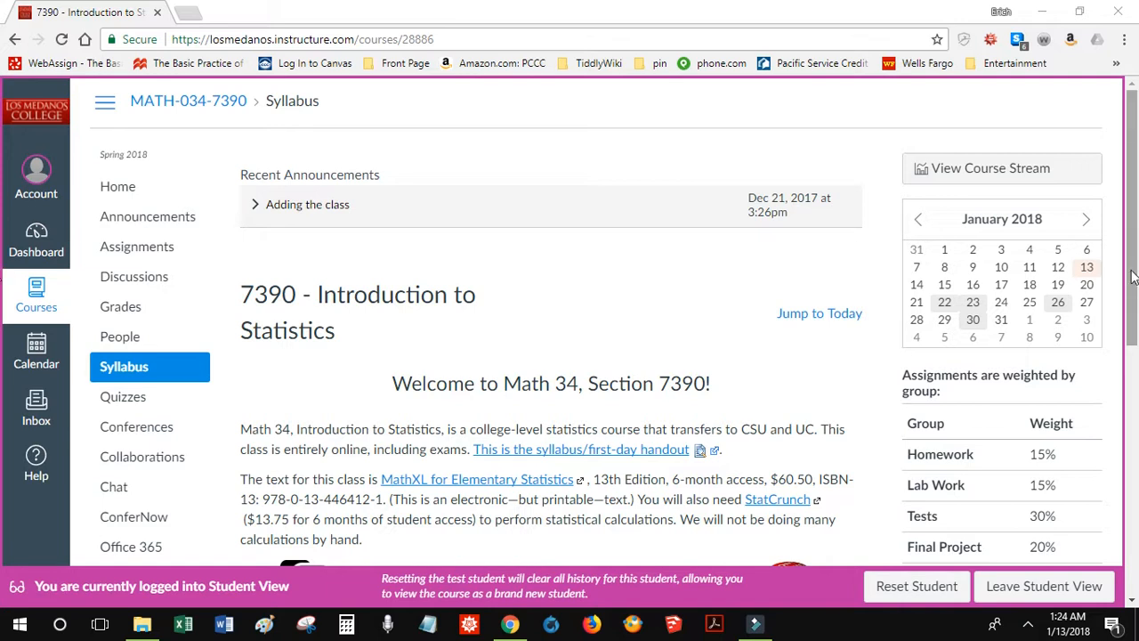
# Open the 1-1 MXL Statistical Thinking and Critical Thinking assignment from the course summary and follow its MathXL link
pyautogui.moveTo(1133, 278); pyautogui.dragTo(1135, 476)
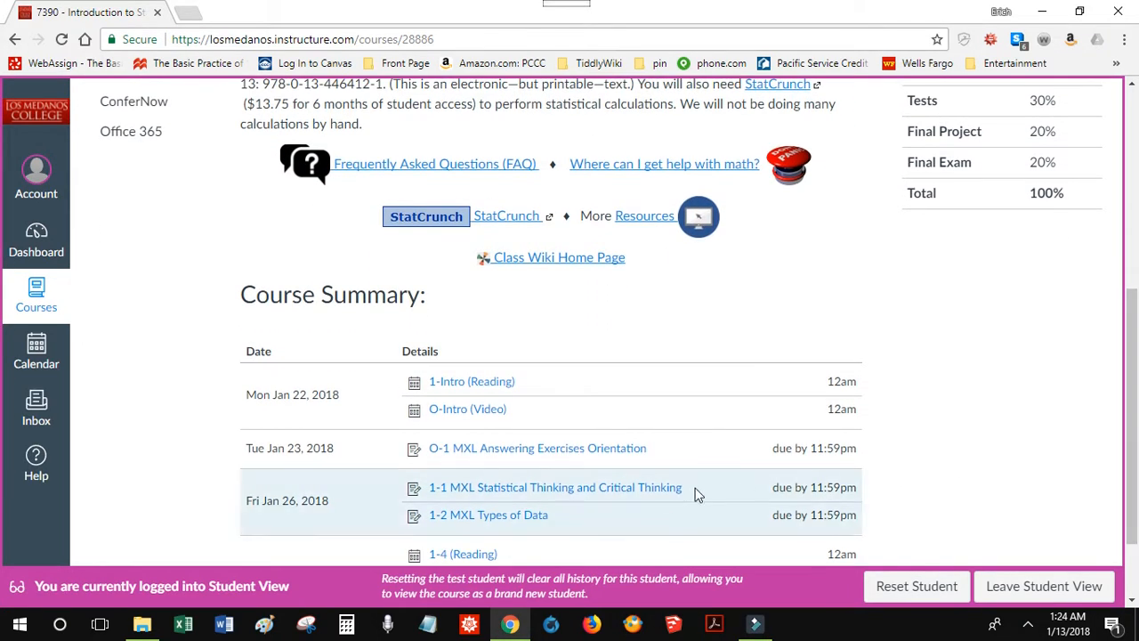
pyautogui.click(666, 498)
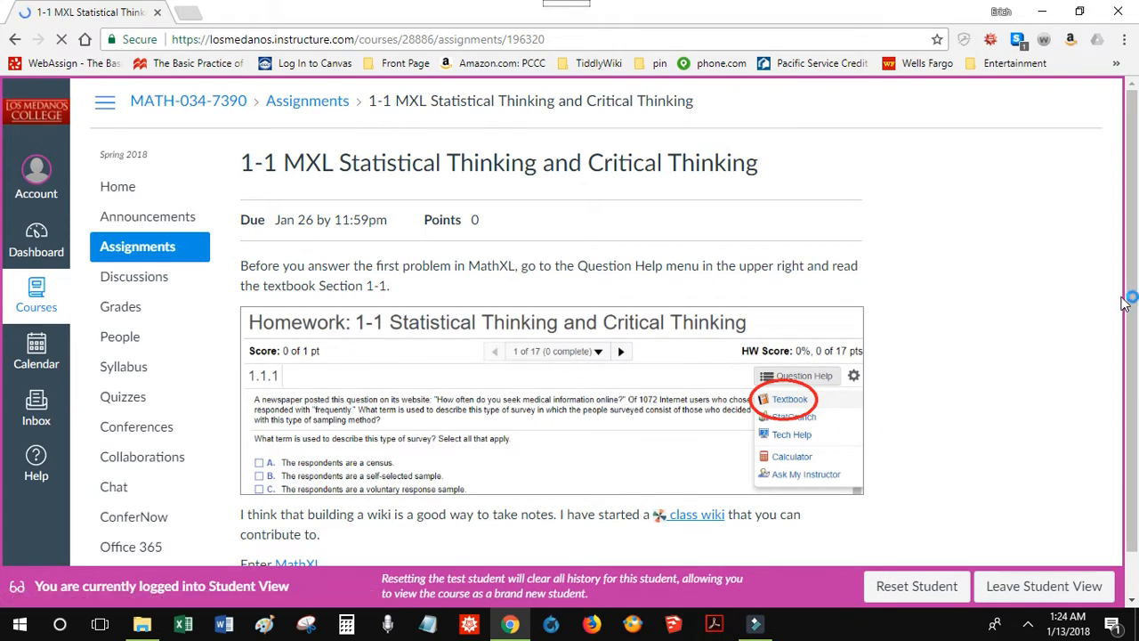
pyautogui.moveTo(1130, 301); pyautogui.dragTo(1133, 383)
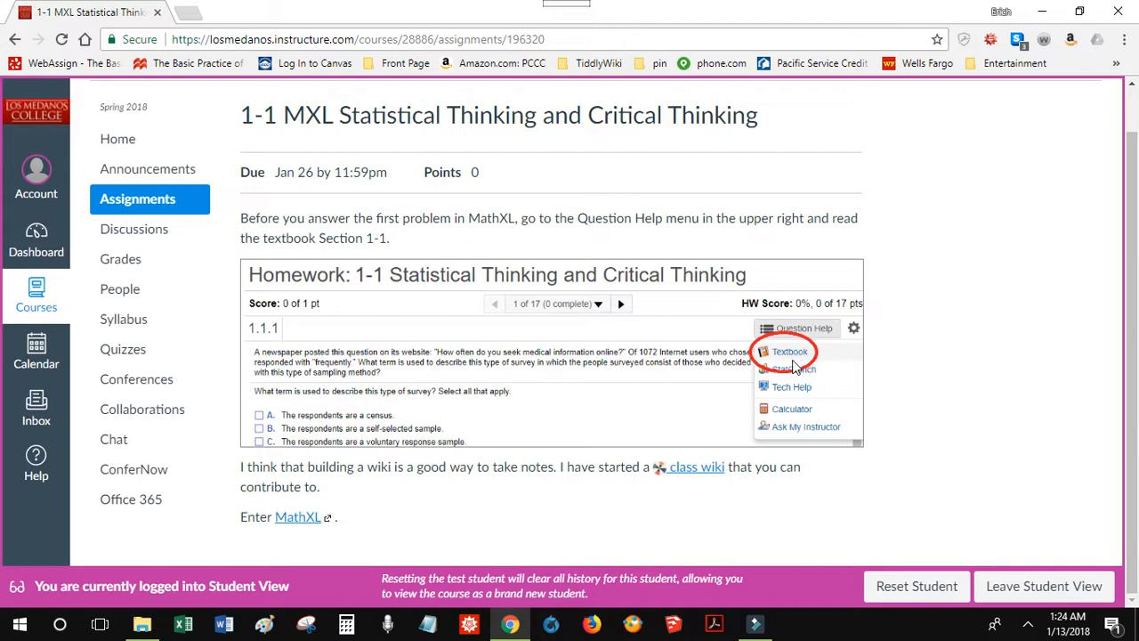
pyautogui.click(298, 517)
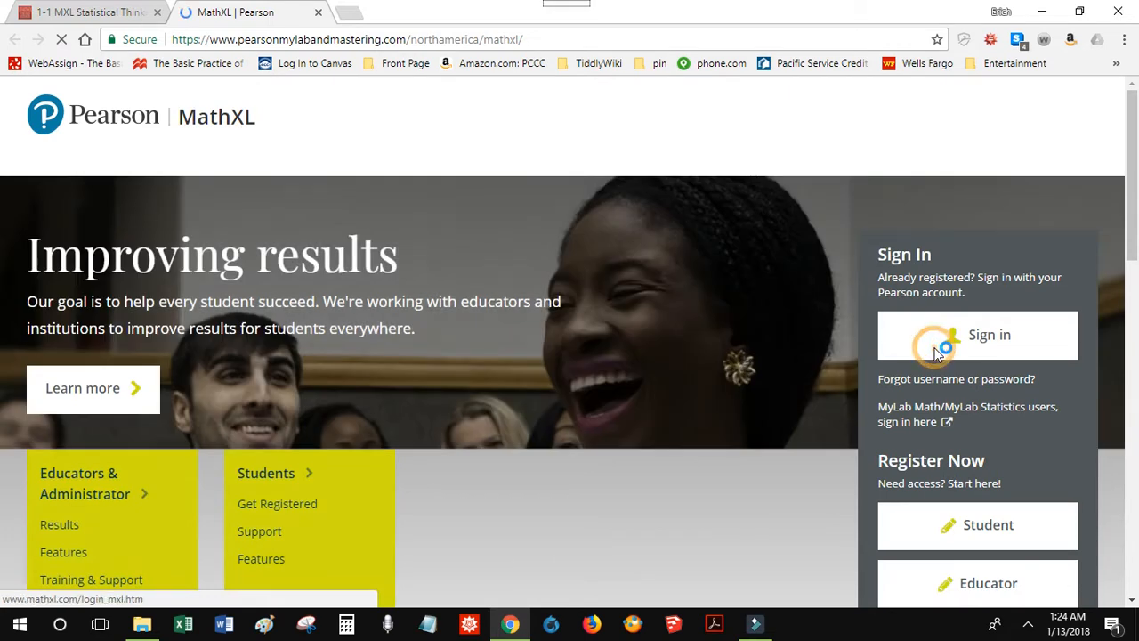
# Sign in to MathXL with the prefilled Pearson account and enter the Intro to Statistics course
pyautogui.click(937, 353)
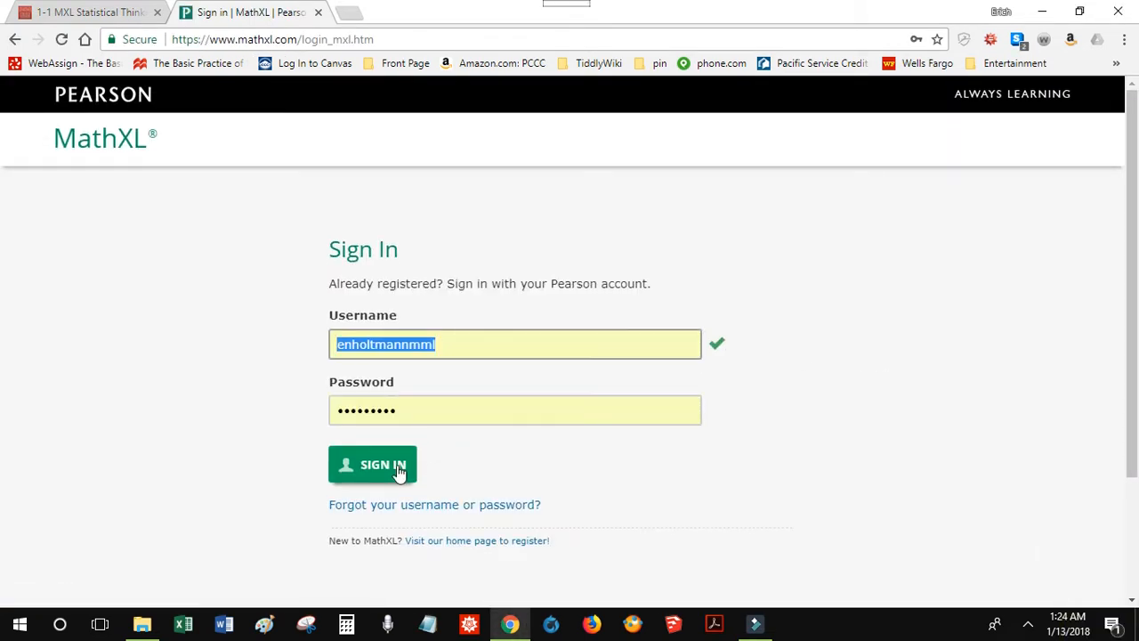
pyautogui.click(400, 473)
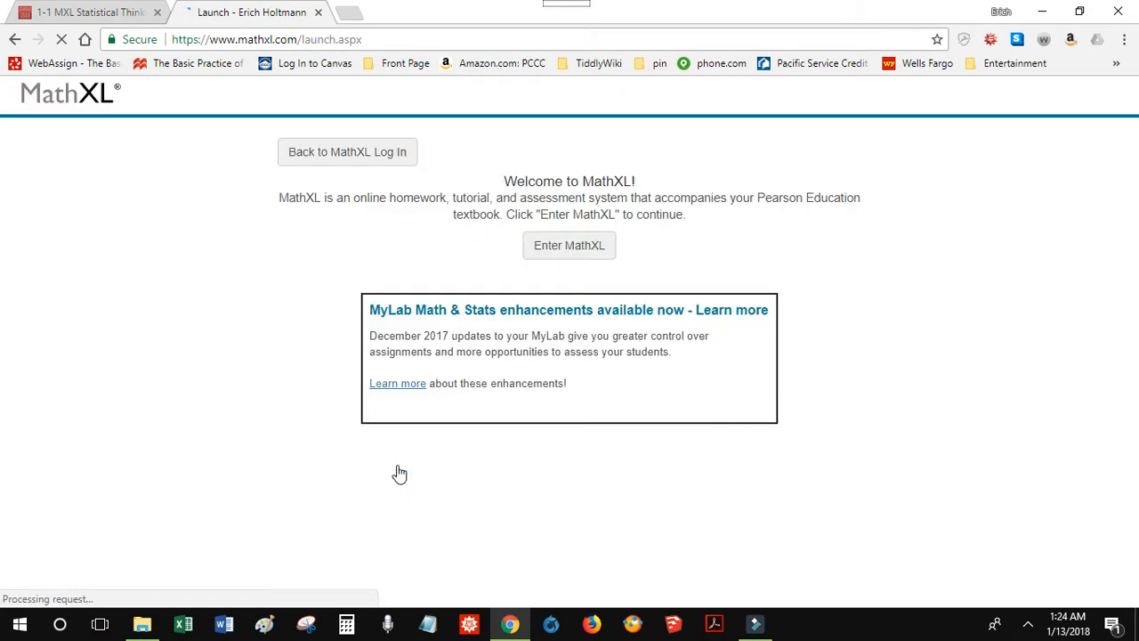
pyautogui.click(602, 254)
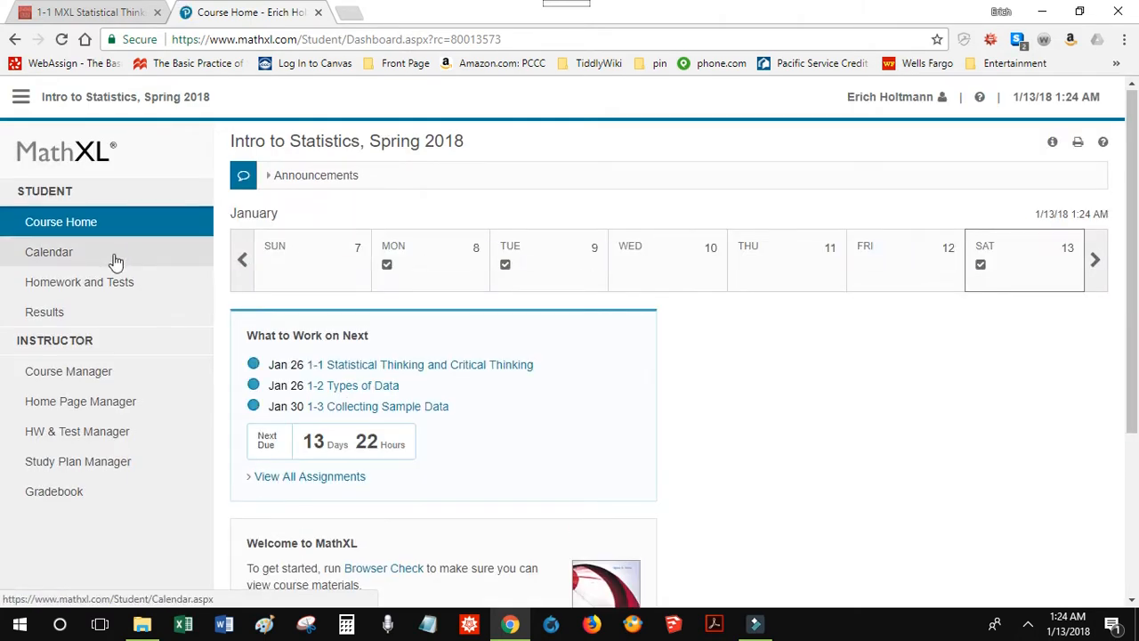
# Open Question 1 of the 1-1 Statistical Thinking and Critical Thinking homework
pyautogui.click(94, 293)
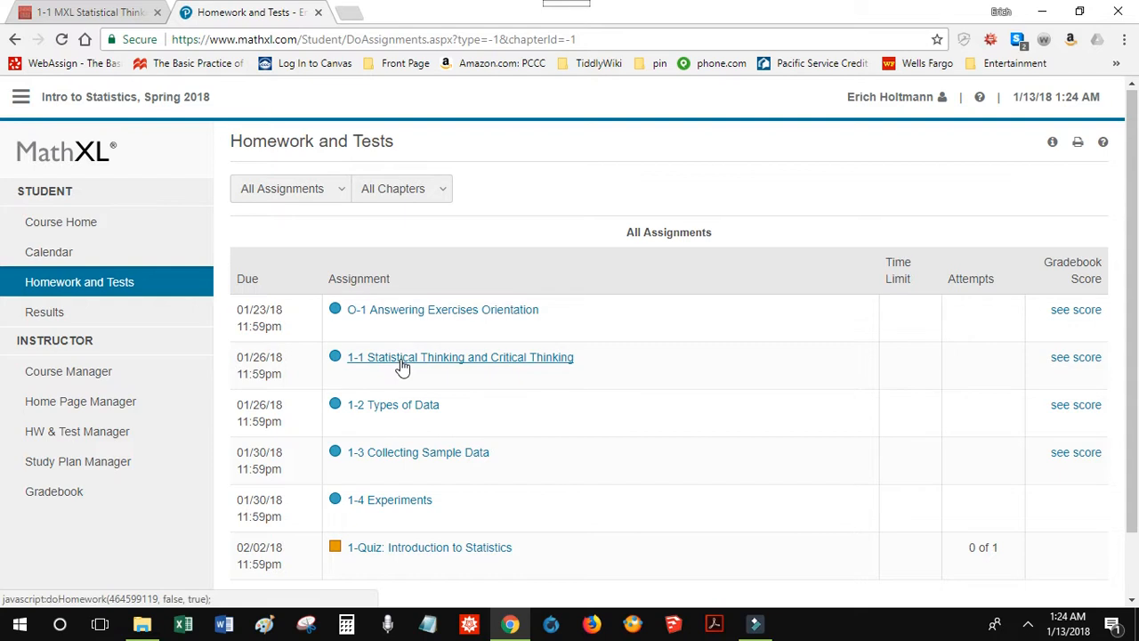
pyautogui.click(401, 365)
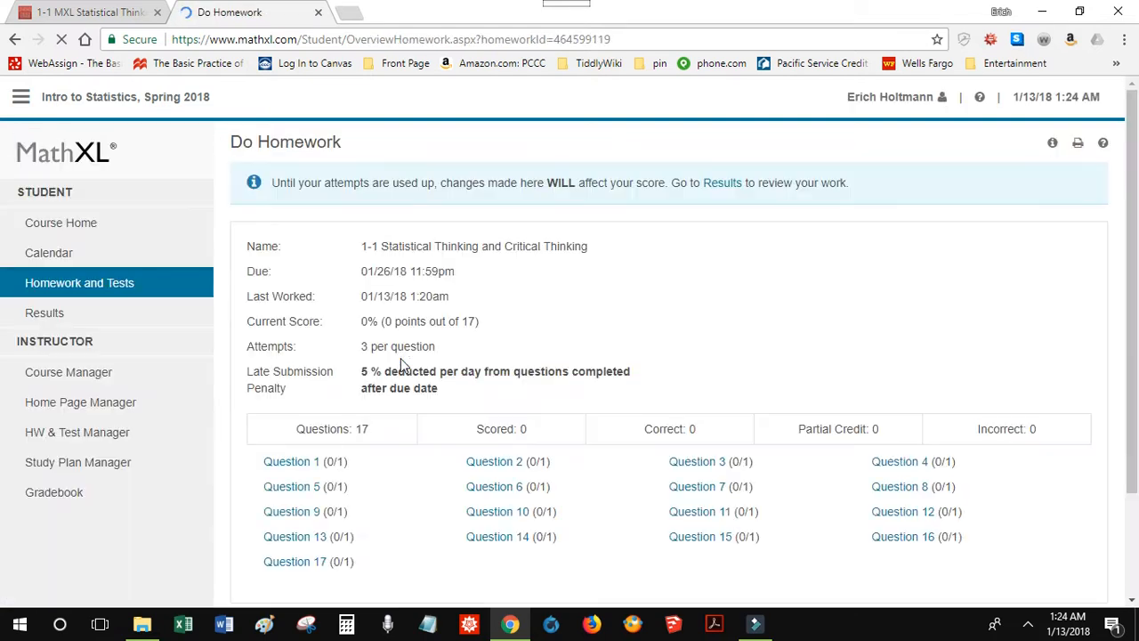
pyautogui.click(296, 461)
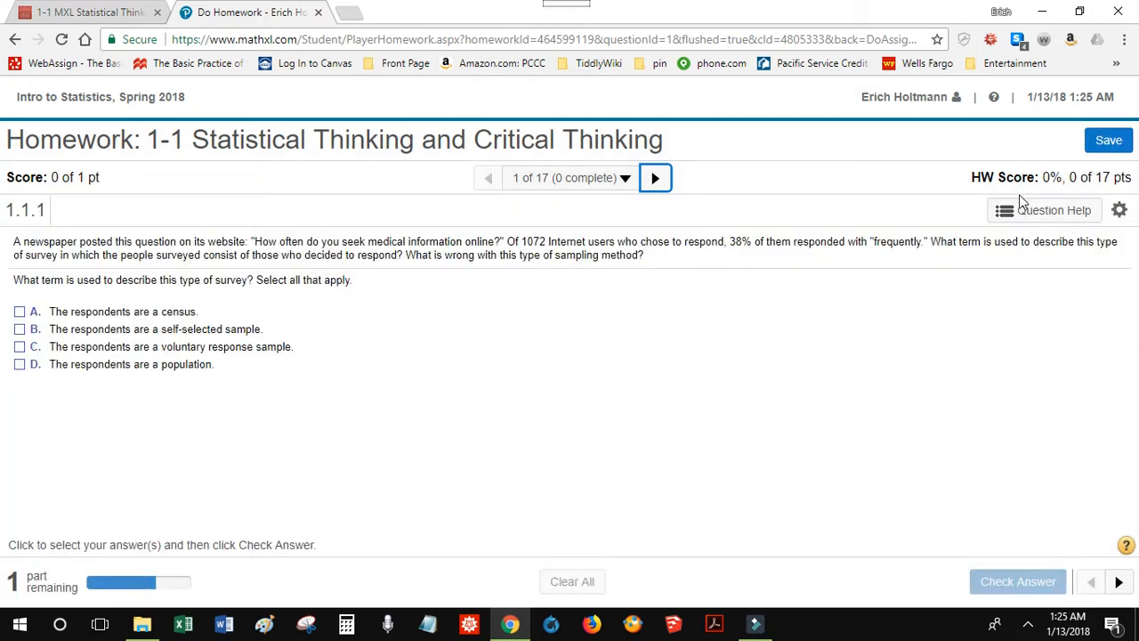
# Open the textbook from the question's help options and arrange the eText and homework windows side by side
pyautogui.click(1017, 210)
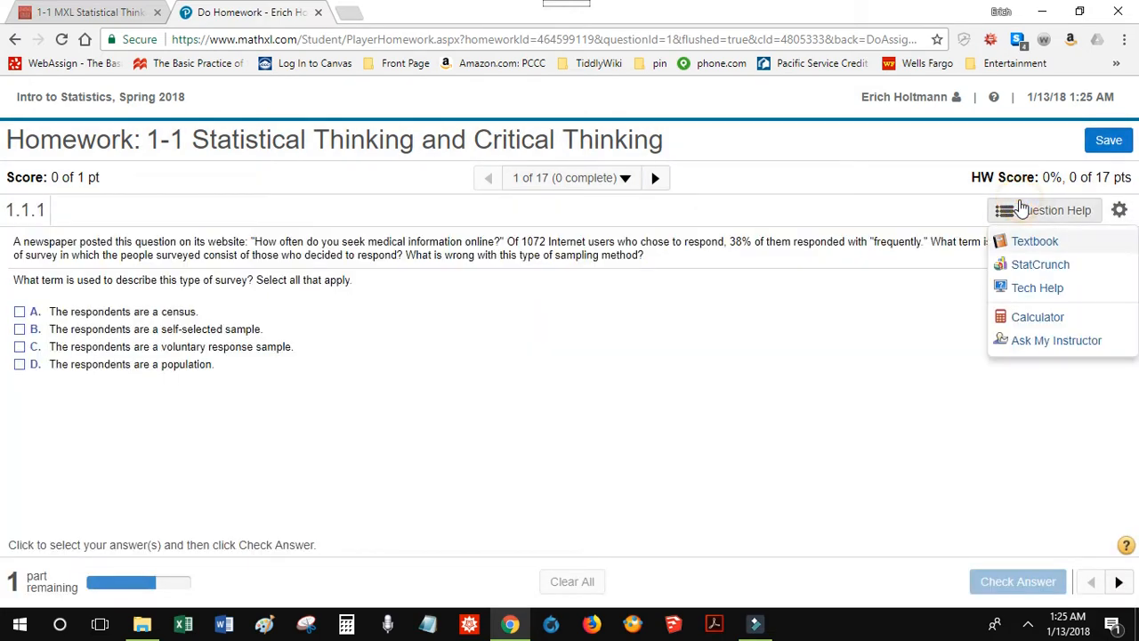
pyautogui.click(1025, 246)
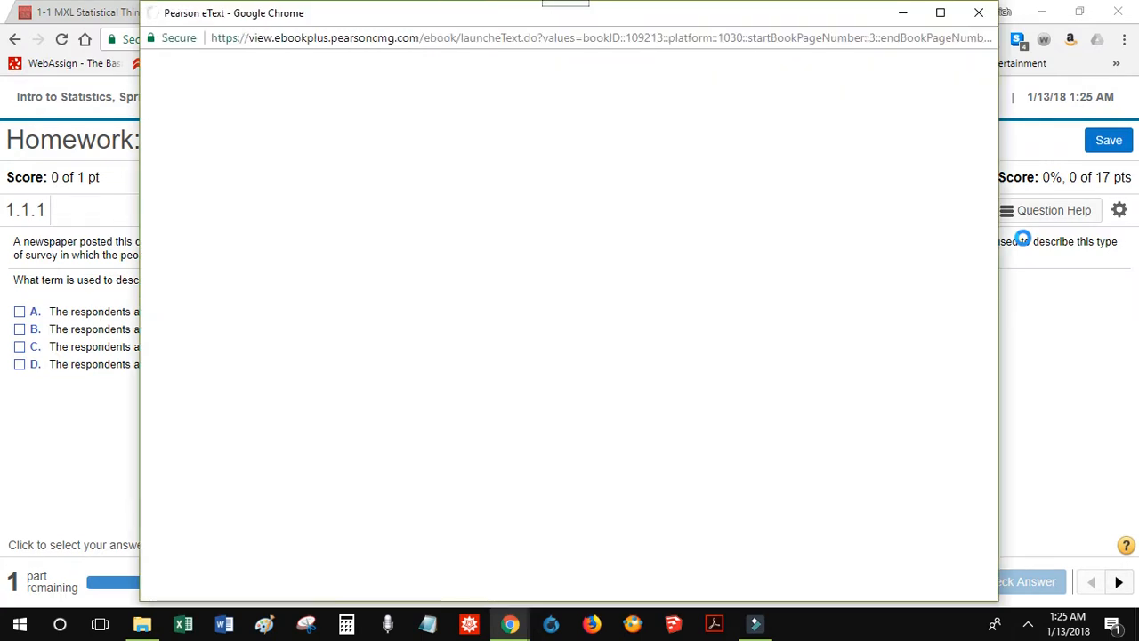
pyautogui.press('super+Right')
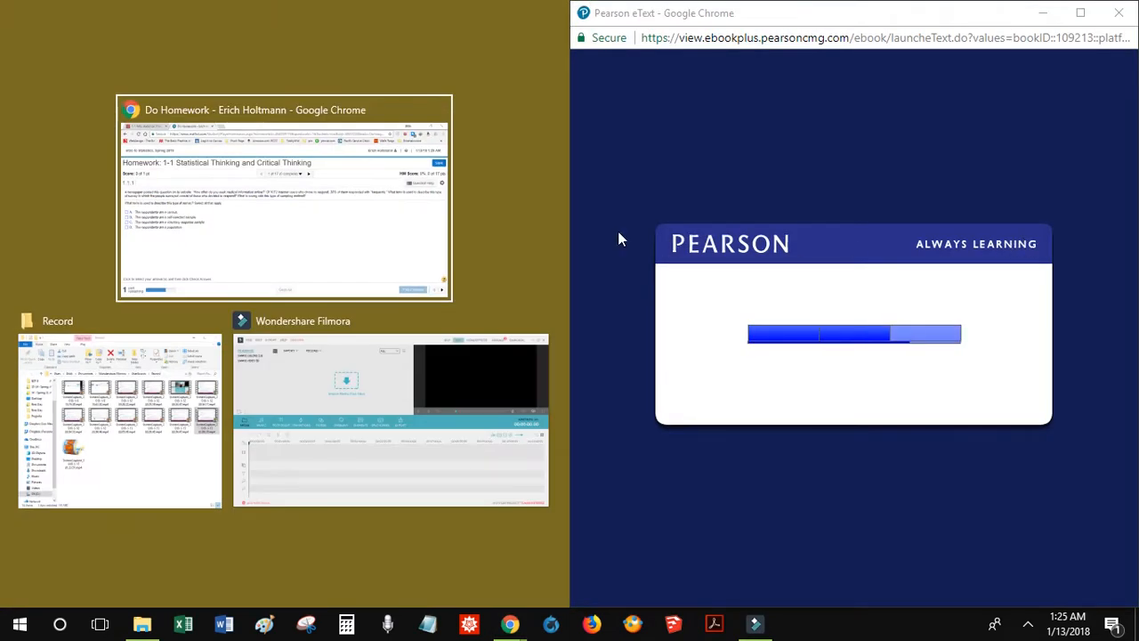
pyautogui.click(317, 223)
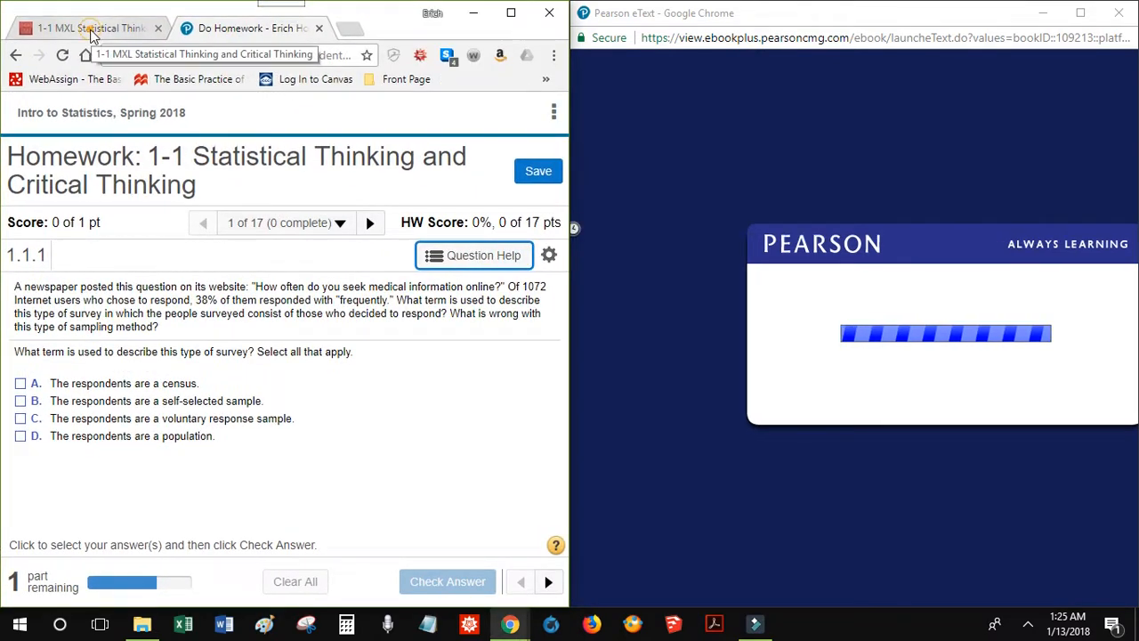
# Return to the 1-1 assignment page and widen the eText and browser windows so they overlap, each leaving an edge exposed
pyautogui.click(92, 32)
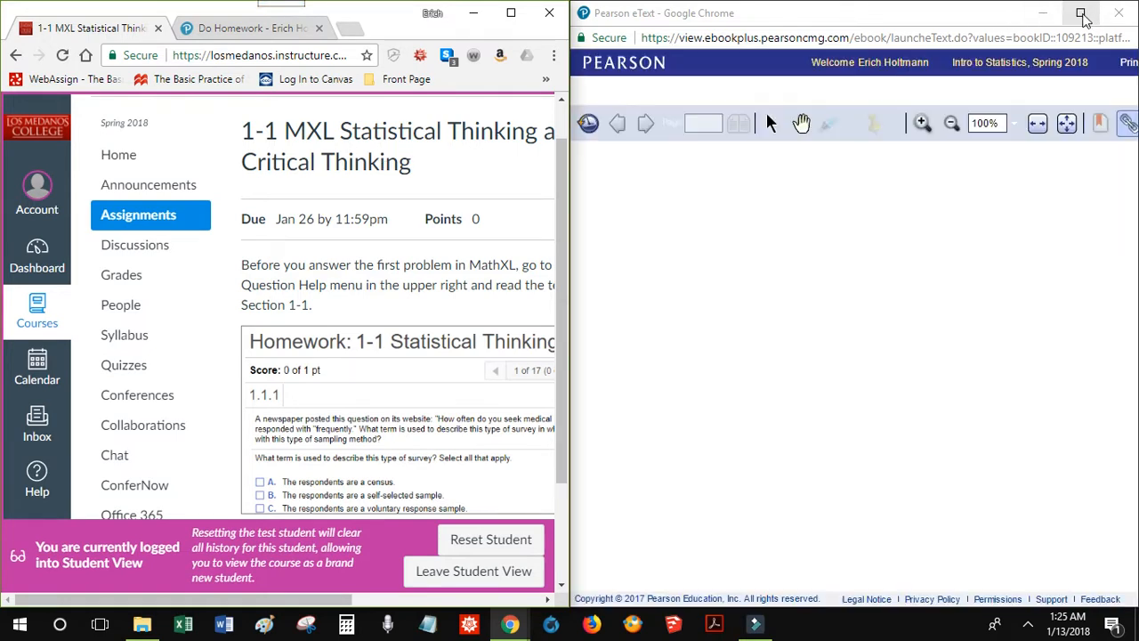
pyautogui.click(1082, 15)
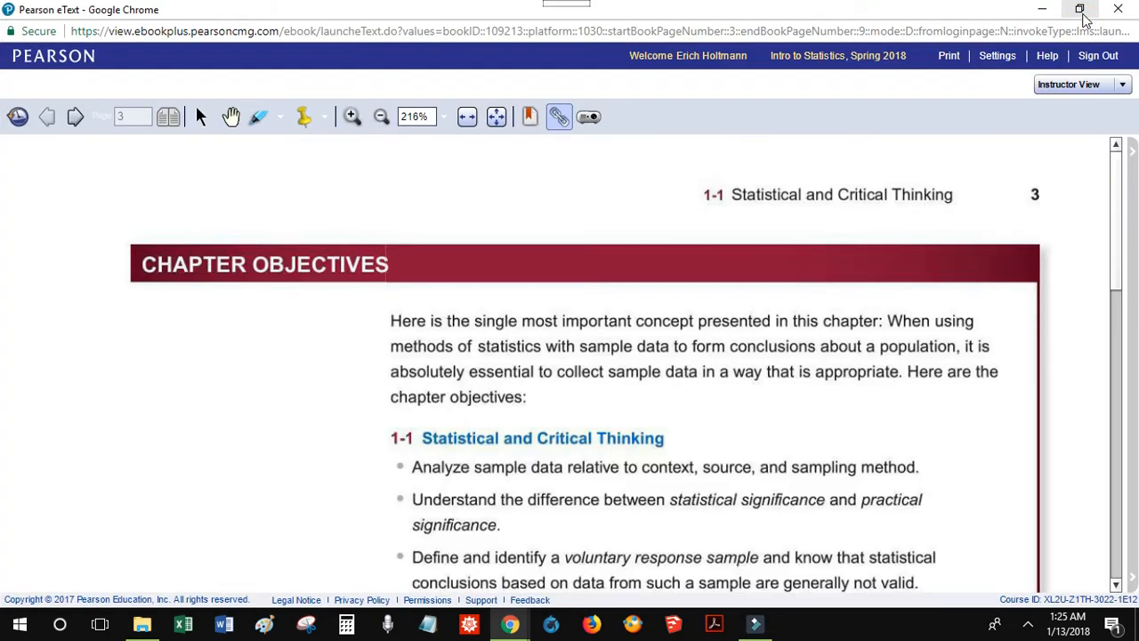
pyautogui.click(1080, 11)
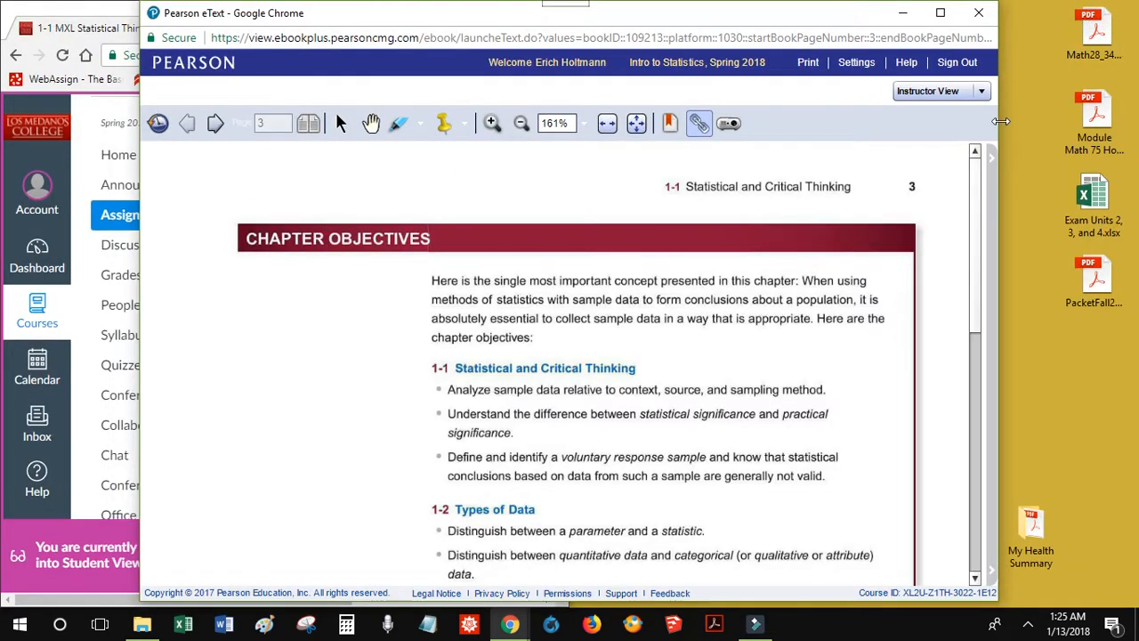
pyautogui.moveTo(1001, 121); pyautogui.dragTo(1137, 122)
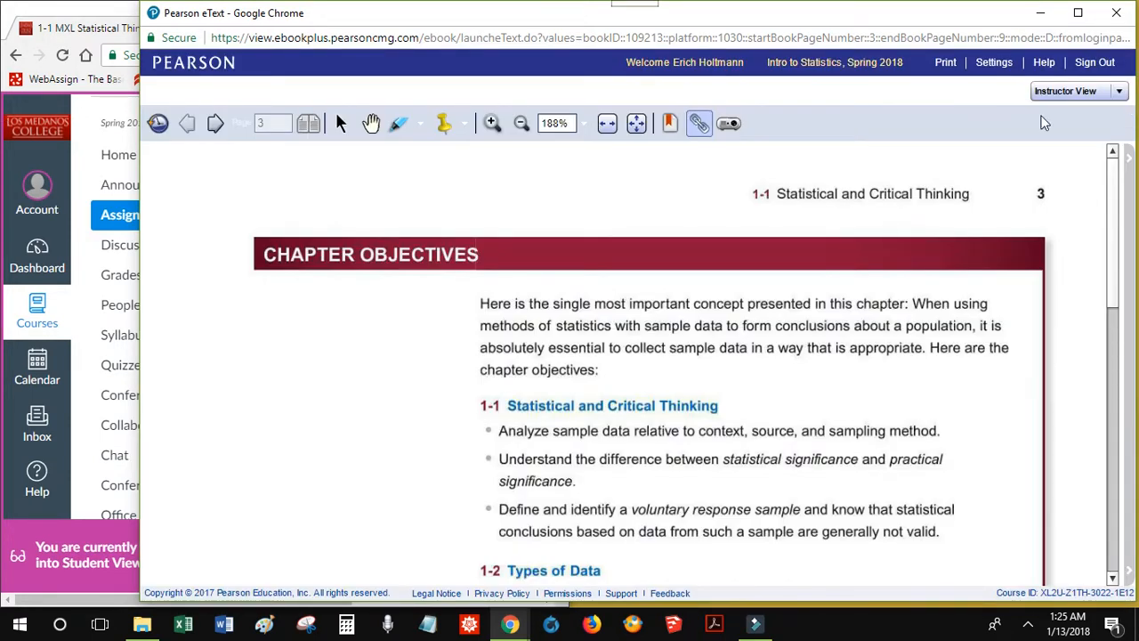
pyautogui.click(93, 9)
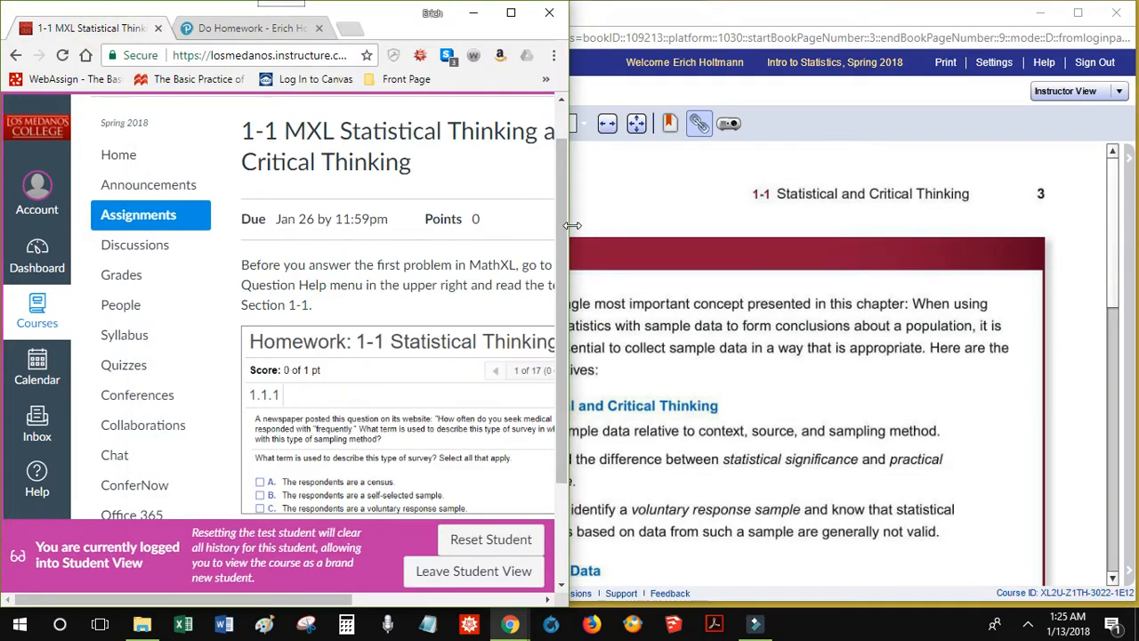
pyautogui.moveTo(570, 226); pyautogui.dragTo(1023, 222)
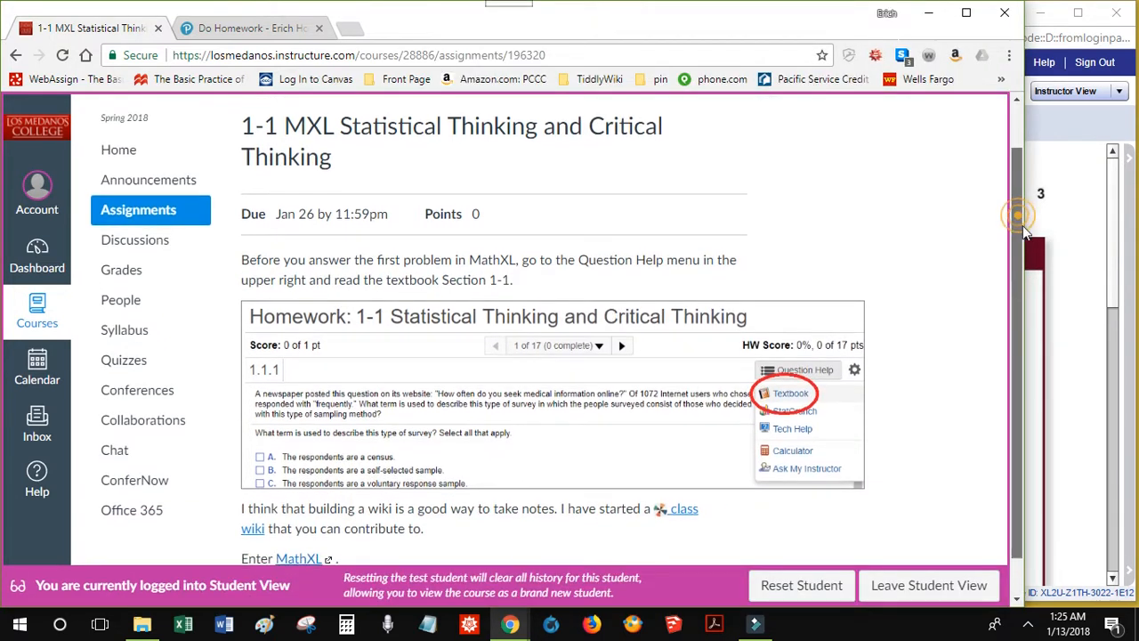
pyautogui.scroll(-1, 1022, 225)
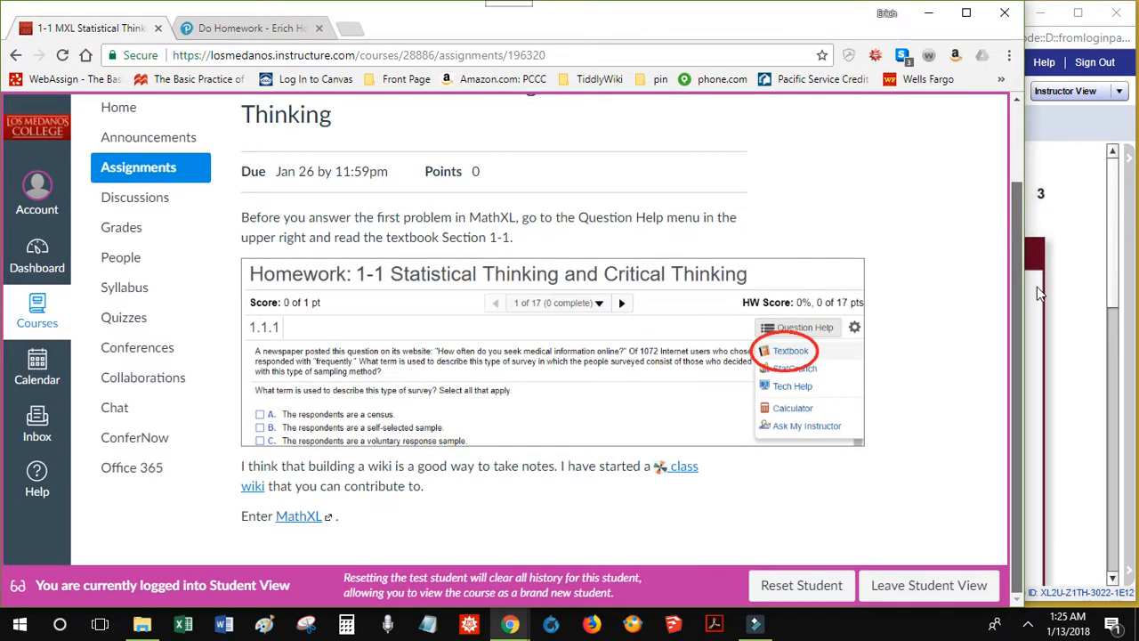
# Open the class wiki from the assignment page and sign in with the saved account e-mail and password
pyautogui.click(679, 477)
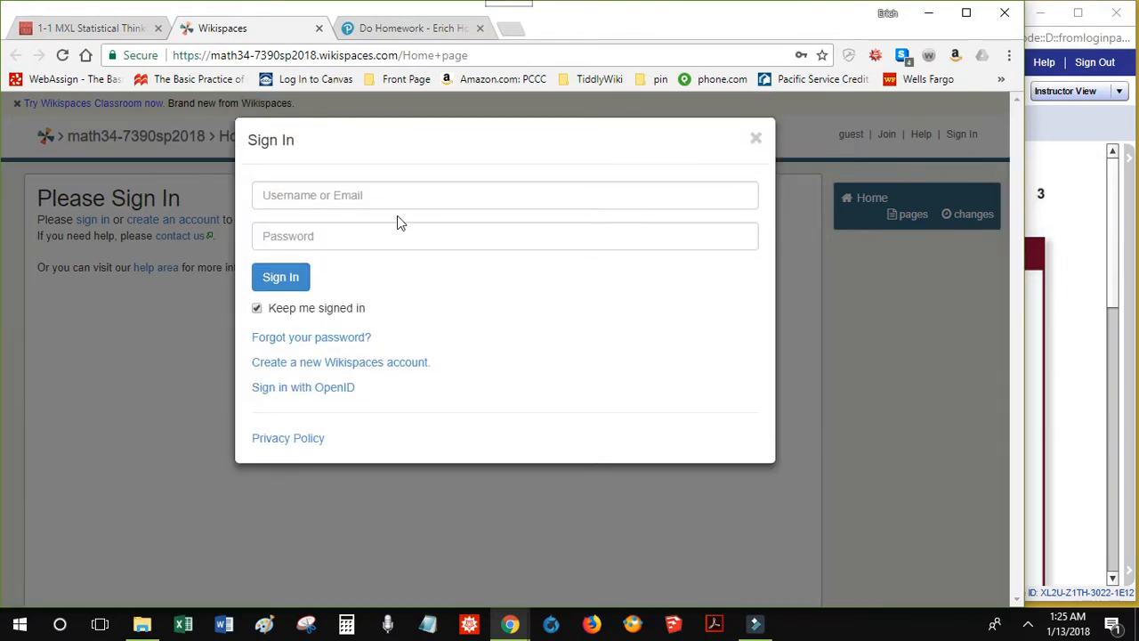
pyautogui.click(395, 203)
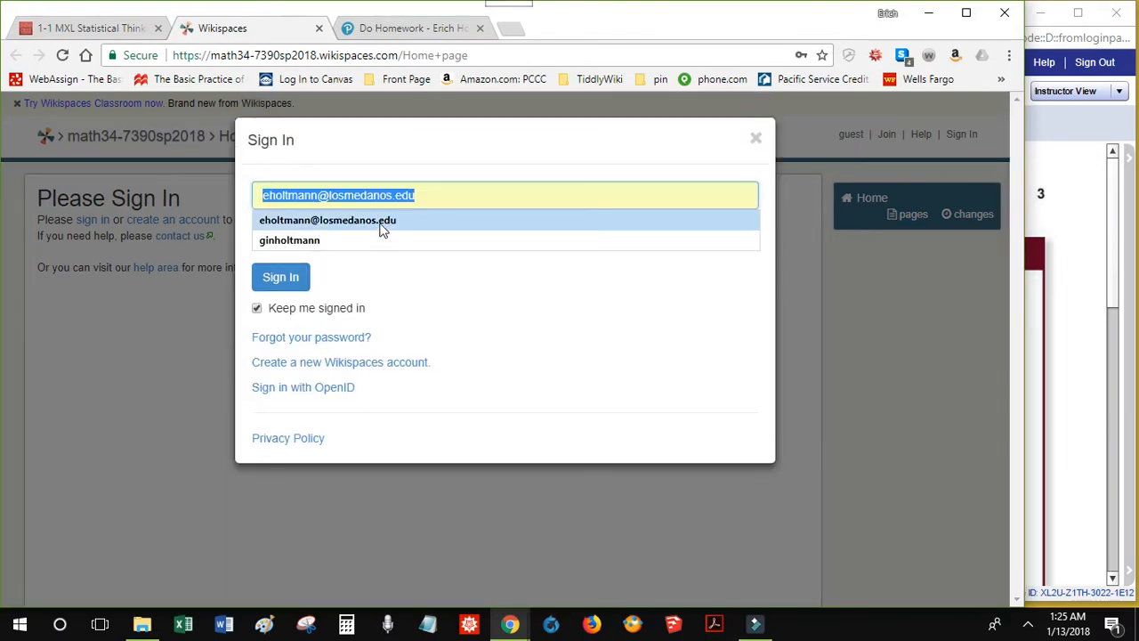
pyautogui.click(380, 222)
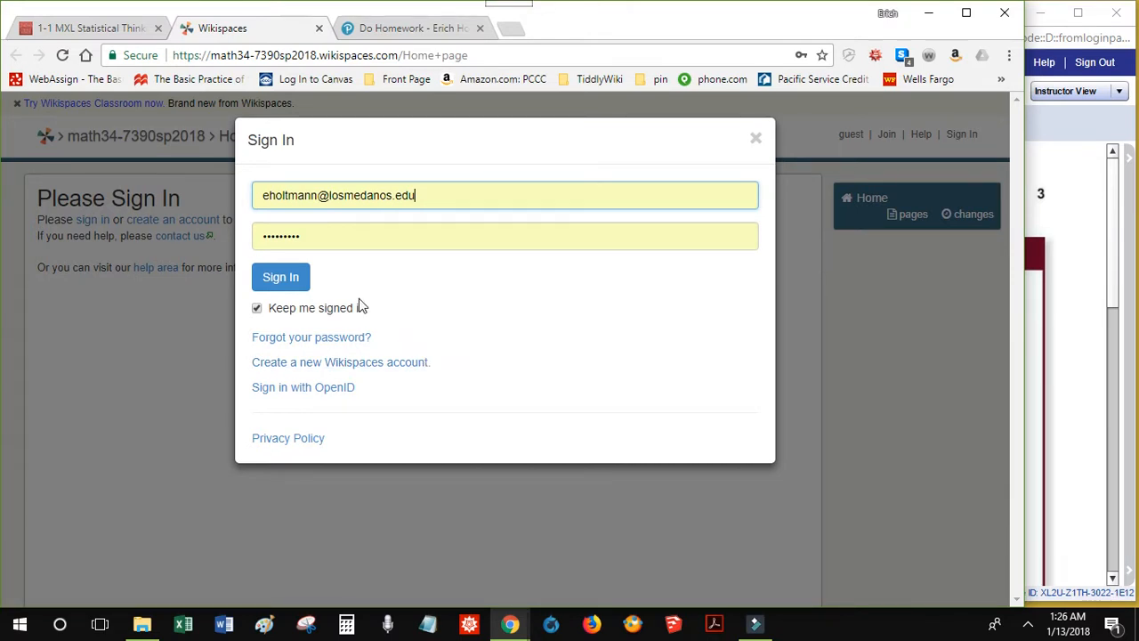
pyautogui.click(287, 279)
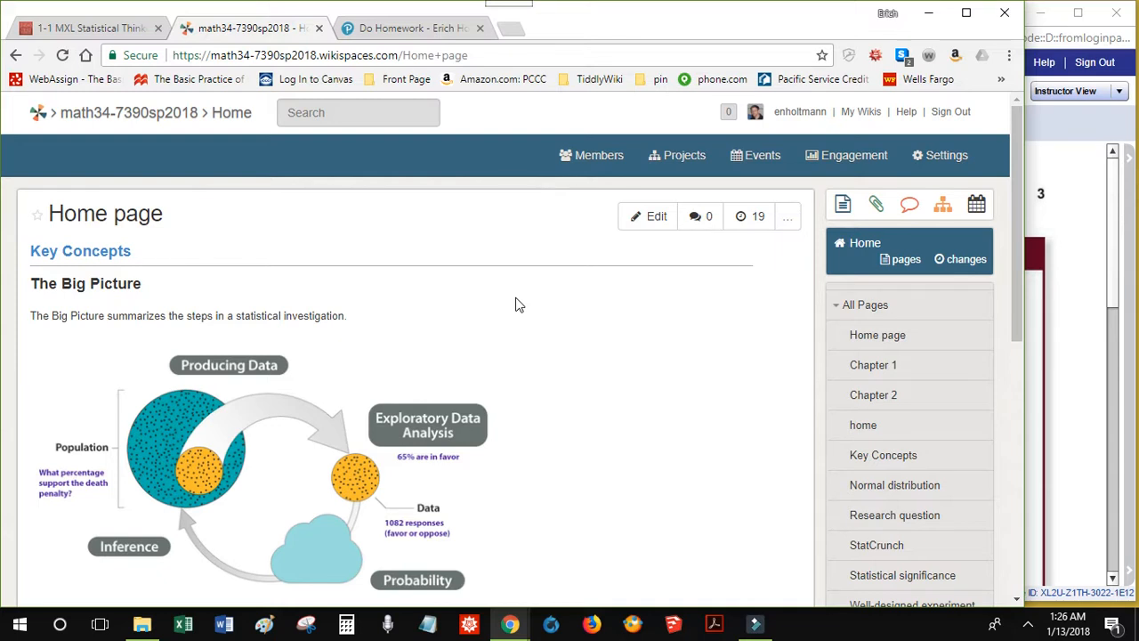
# Zoom in three levels on the wiki home page and bring The Big Picture diagram into view
pyautogui.hotkey('ctrl', '+')
pyautogui.hotkey('ctrl', '+')
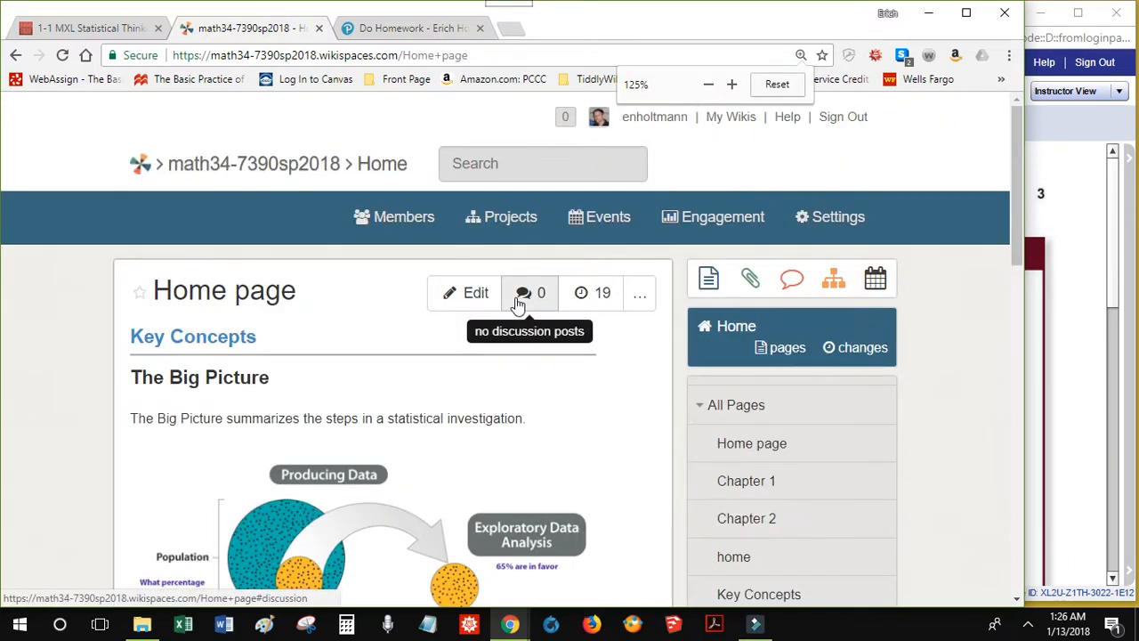
pyautogui.hotkey('ctrl', '+')
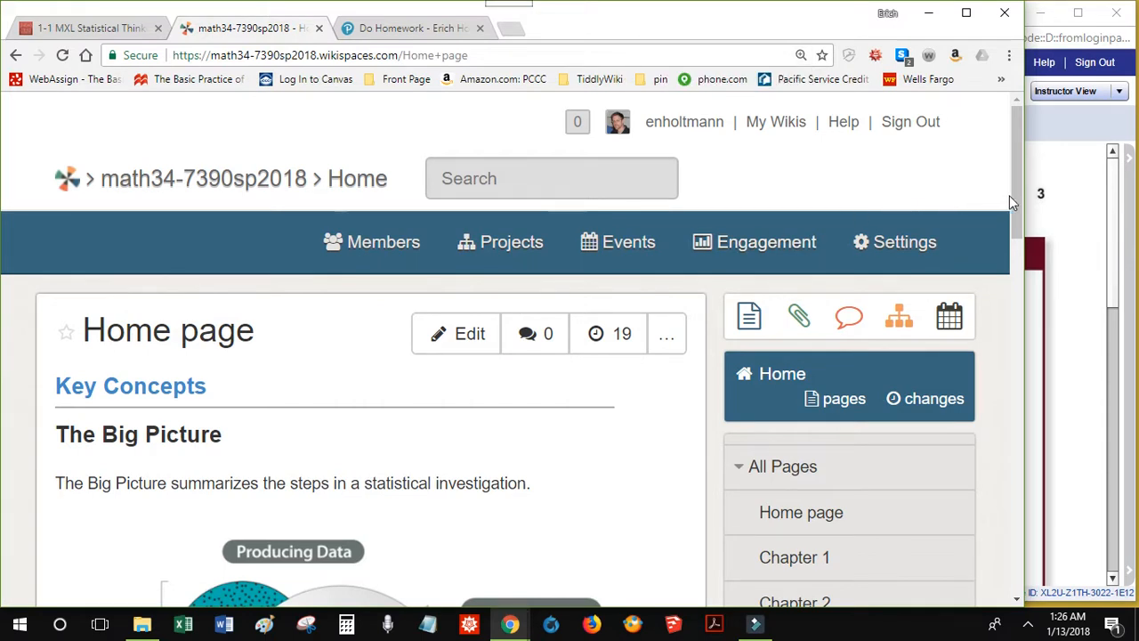
pyautogui.moveTo(1014, 203); pyautogui.dragTo(1032, 242)
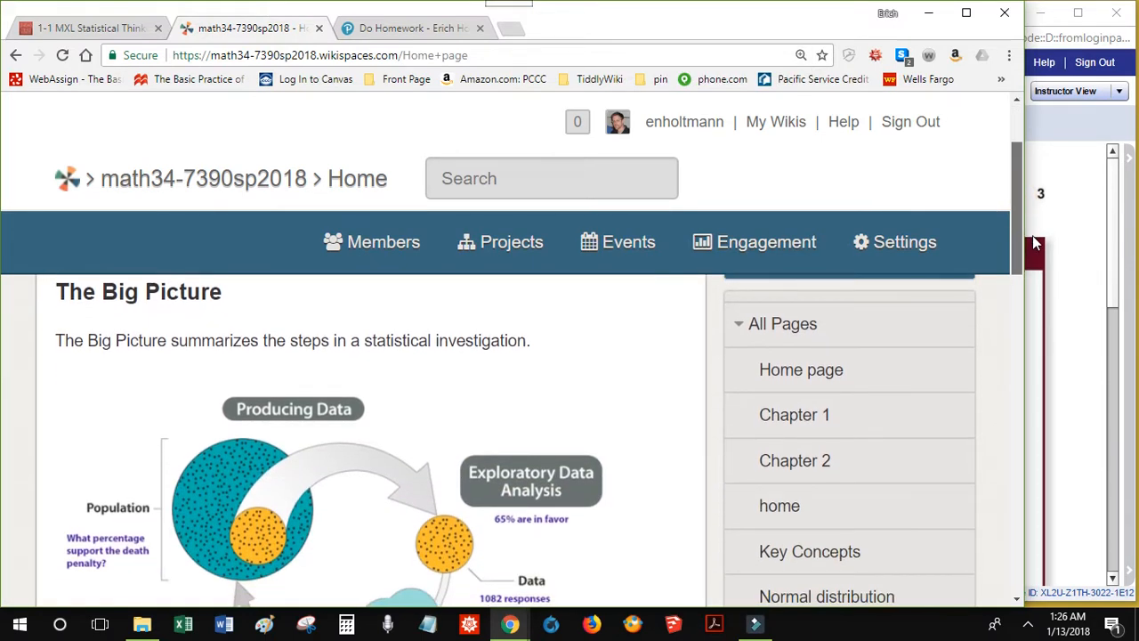
# Bring the eText window forward, widen it, and go through Section 1-1 to the definitions on page 4
pyautogui.click(1088, 242)
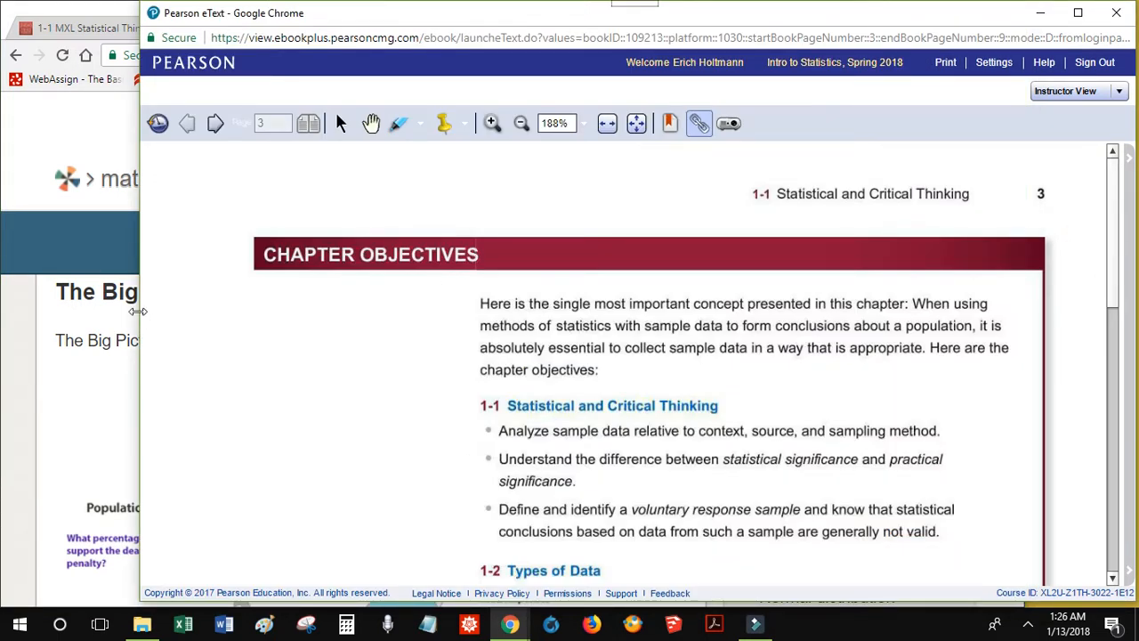
pyautogui.moveTo(136, 311); pyautogui.dragTo(76, 314)
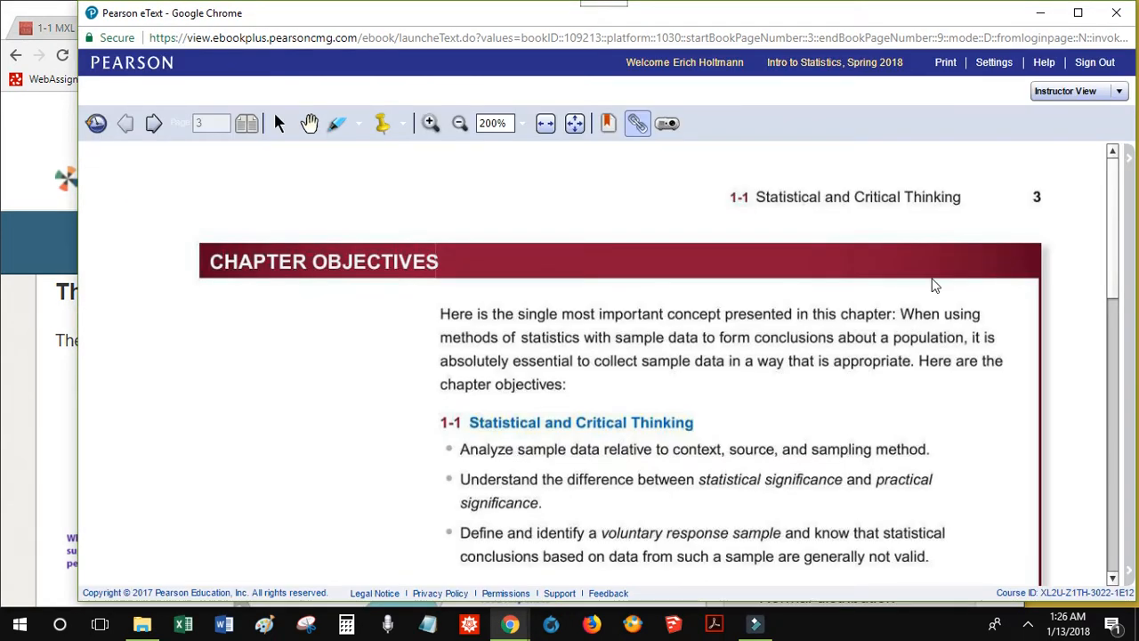
pyautogui.moveTo(1112, 238); pyautogui.dragTo(1117, 306)
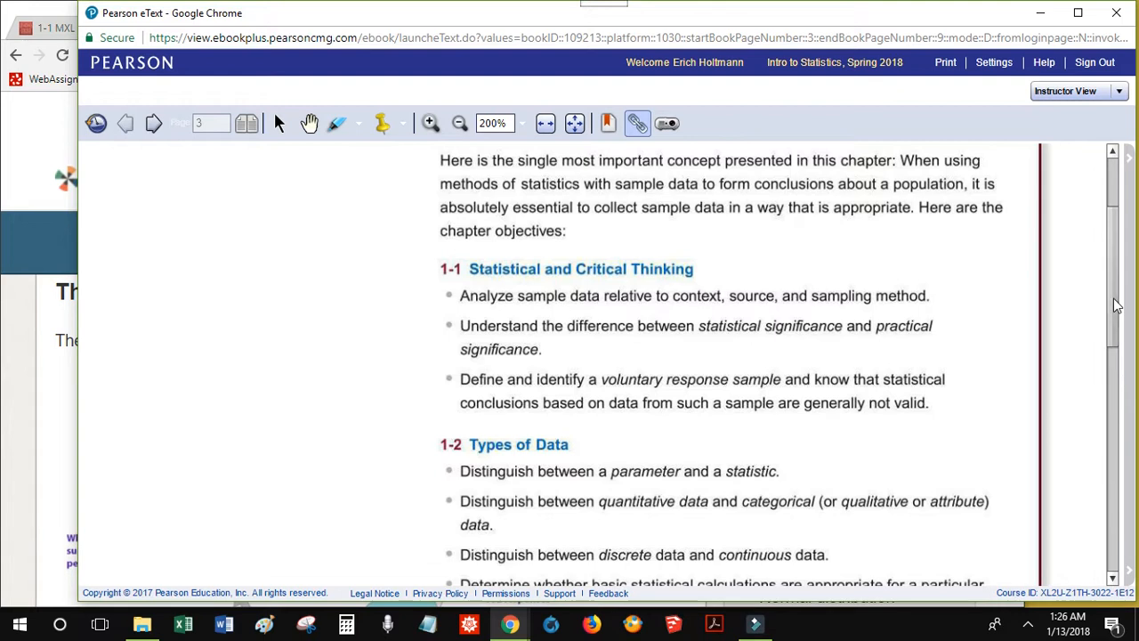
pyautogui.moveTo(1118, 305); pyautogui.dragTo(1125, 537)
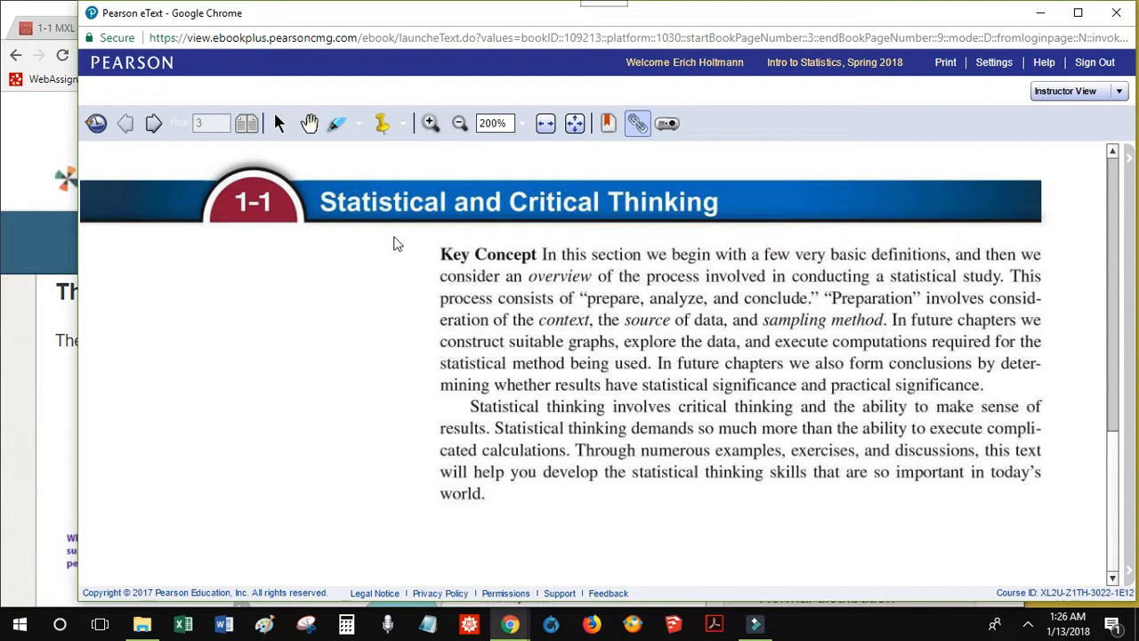
pyautogui.click(153, 124)
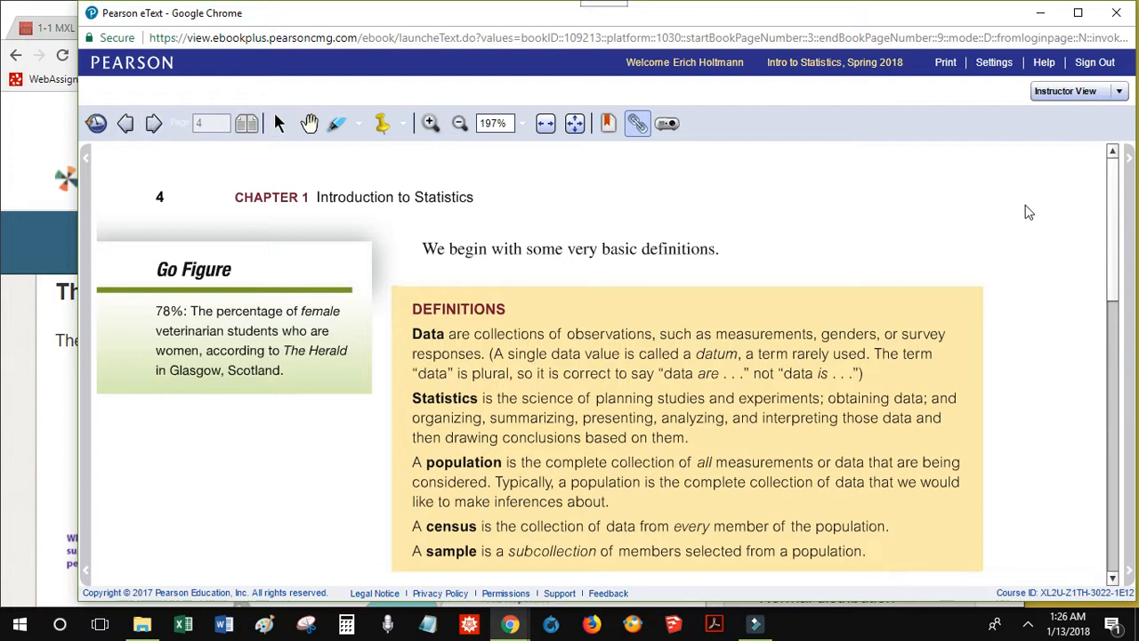
pyautogui.scroll(-1, 1116, 248)
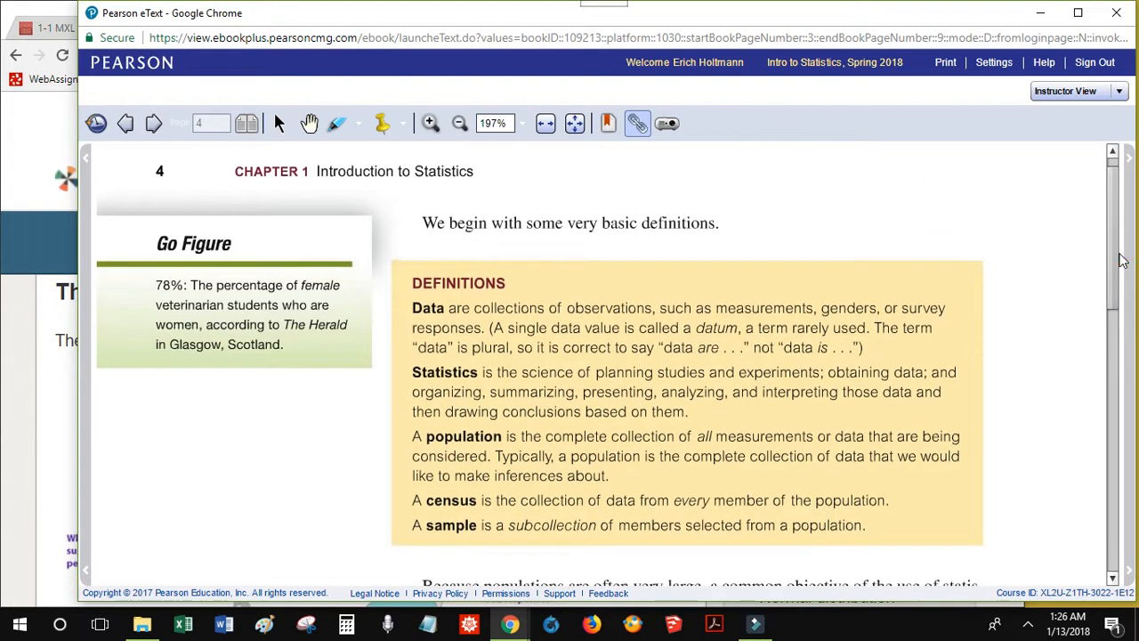
# Bring the class wiki forward and look through The Big Picture text for the word "data"
pyautogui.click(67, 409)
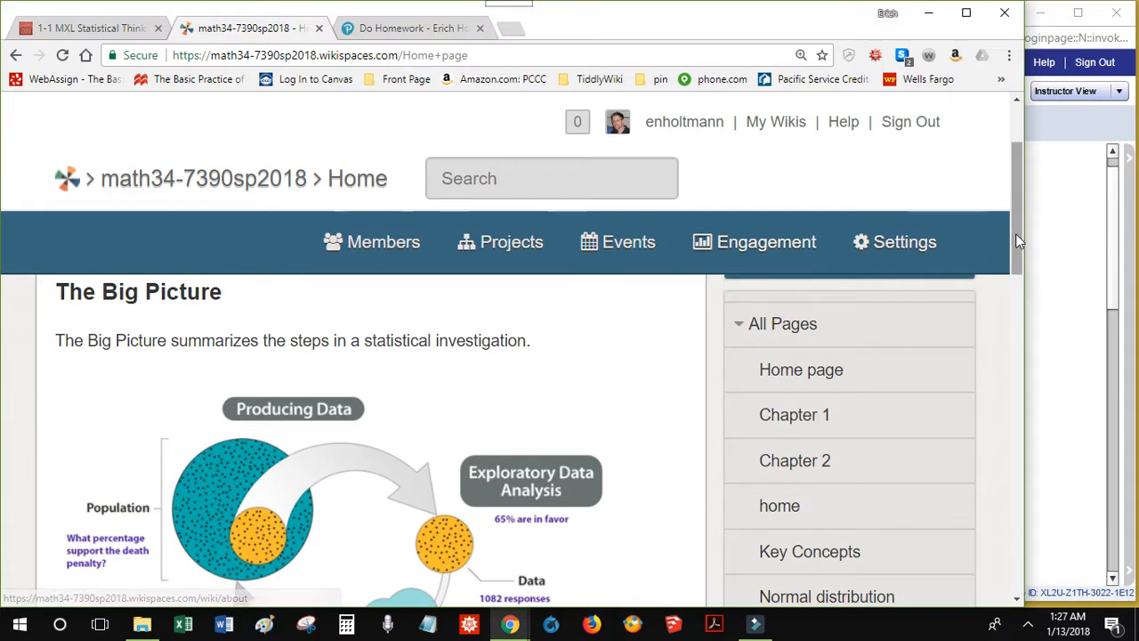
pyautogui.moveTo(1016, 233); pyautogui.dragTo(1012, 199)
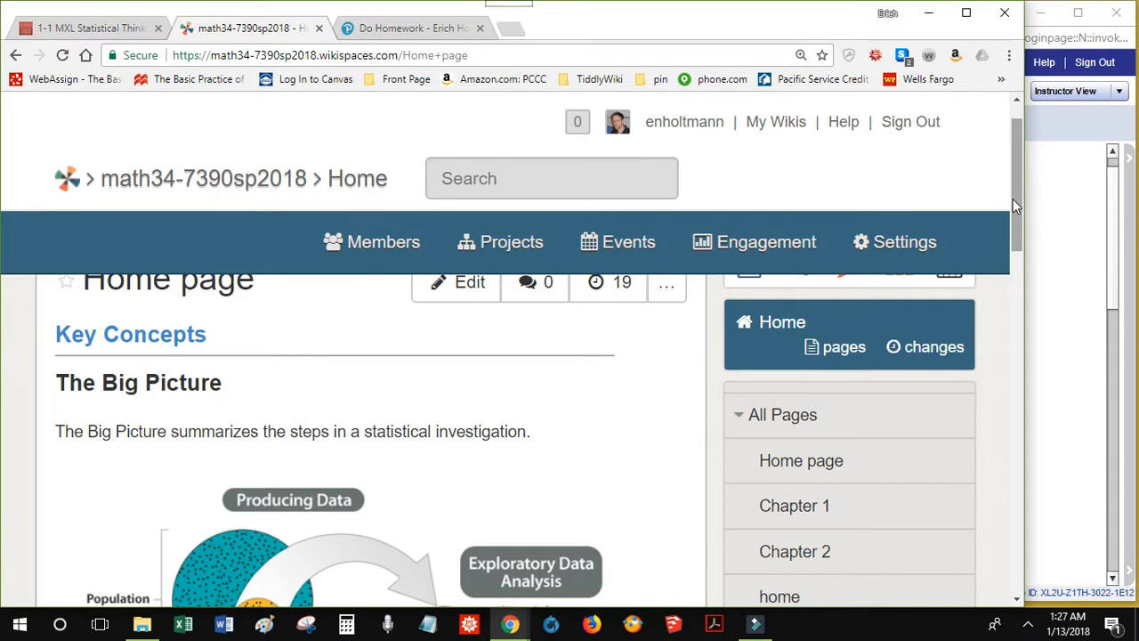
pyautogui.moveTo(1012, 198); pyautogui.dragTo(1035, 336)
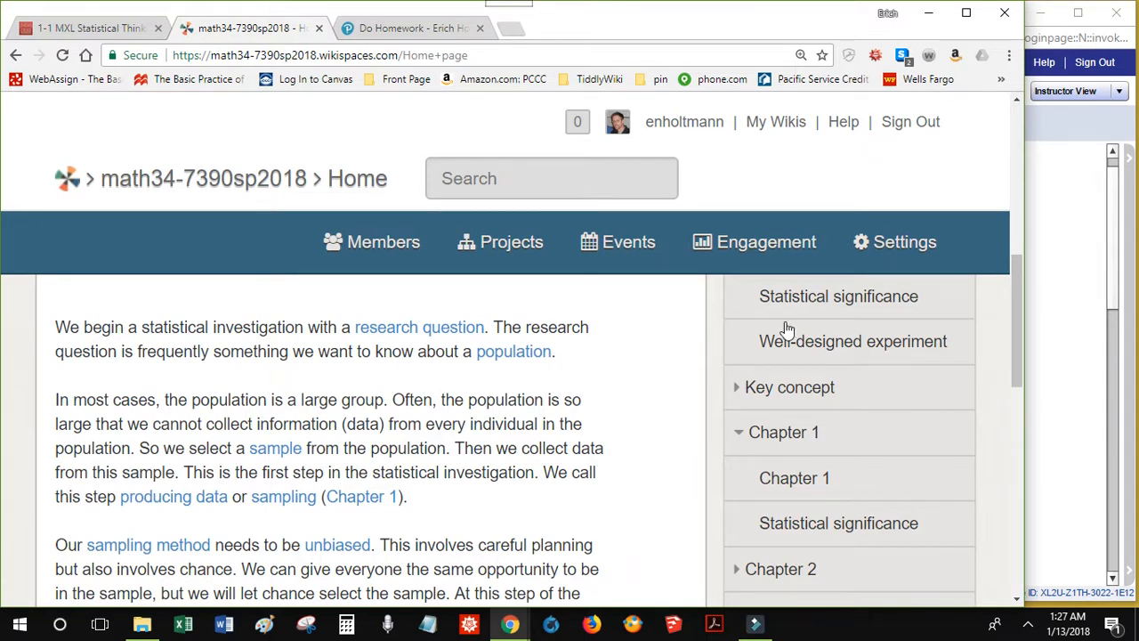
pyautogui.click(1061, 336)
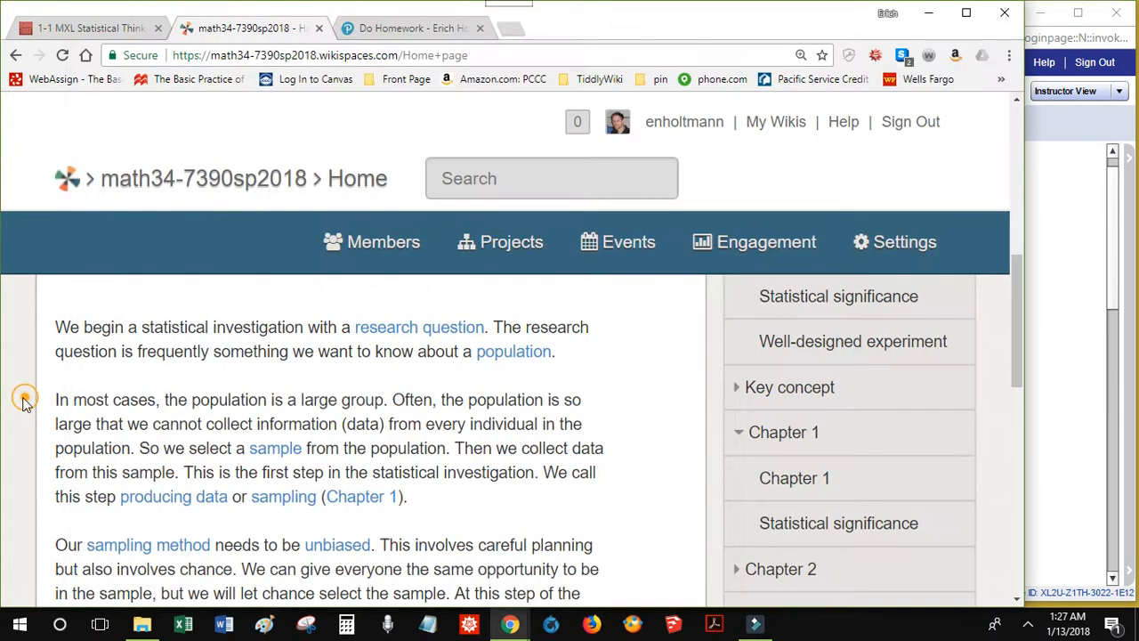
pyautogui.click(32, 405)
pyautogui.moveTo(1019, 334)
pyautogui.mouseDown()
pyautogui.moveTo(1037, 380)
pyautogui.moveTo(1029, 340)
pyautogui.mouseUp()
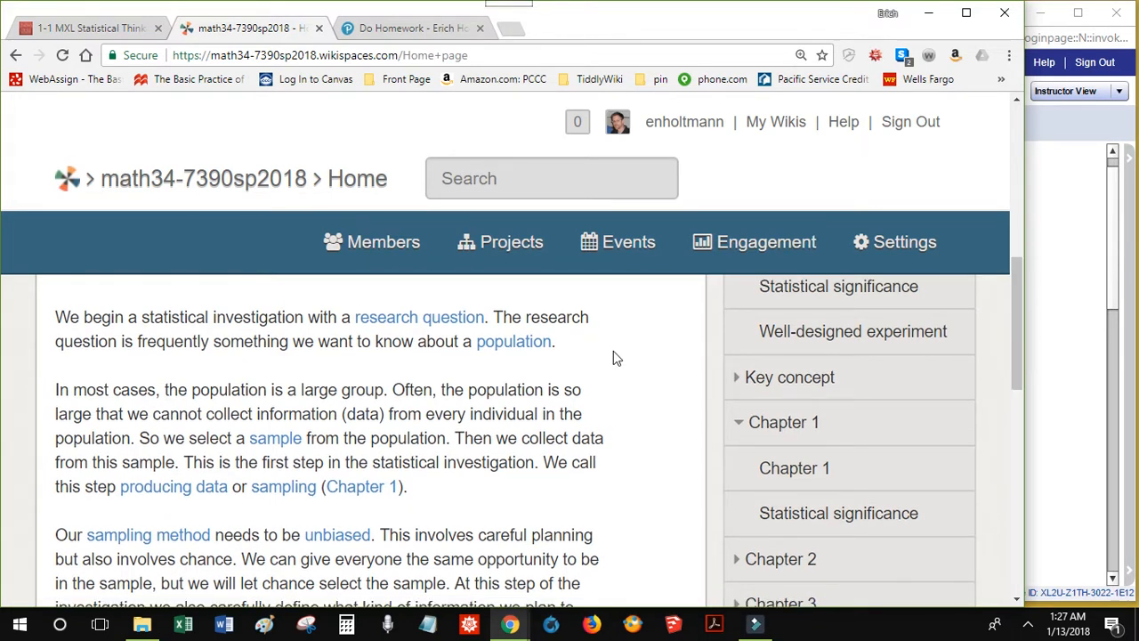
pyautogui.doubleClick(367, 414)
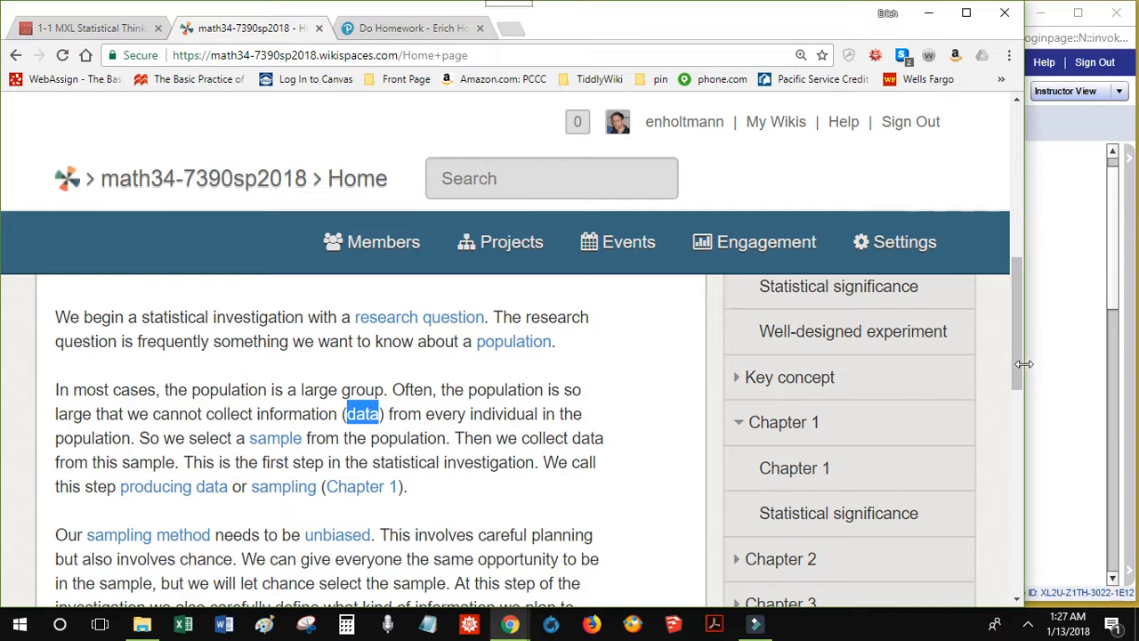
# Edit the wiki's Home page so the word "data" in the second paragraph links to a page named data, and save
pyautogui.moveTo(1021, 363); pyautogui.dragTo(993, 220)
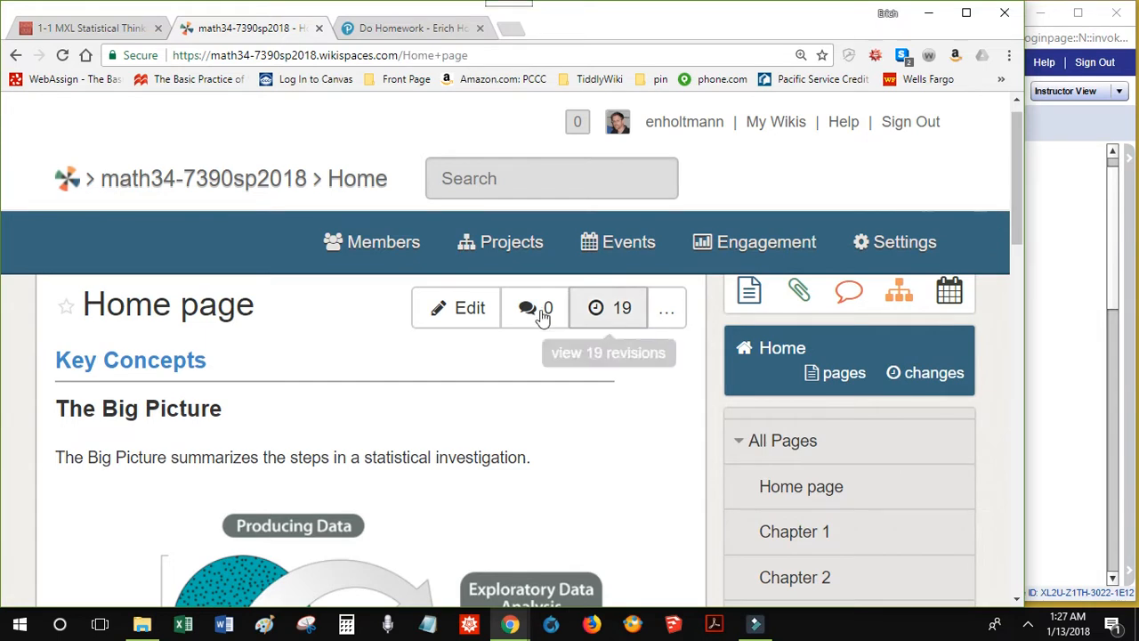
pyautogui.click(460, 308)
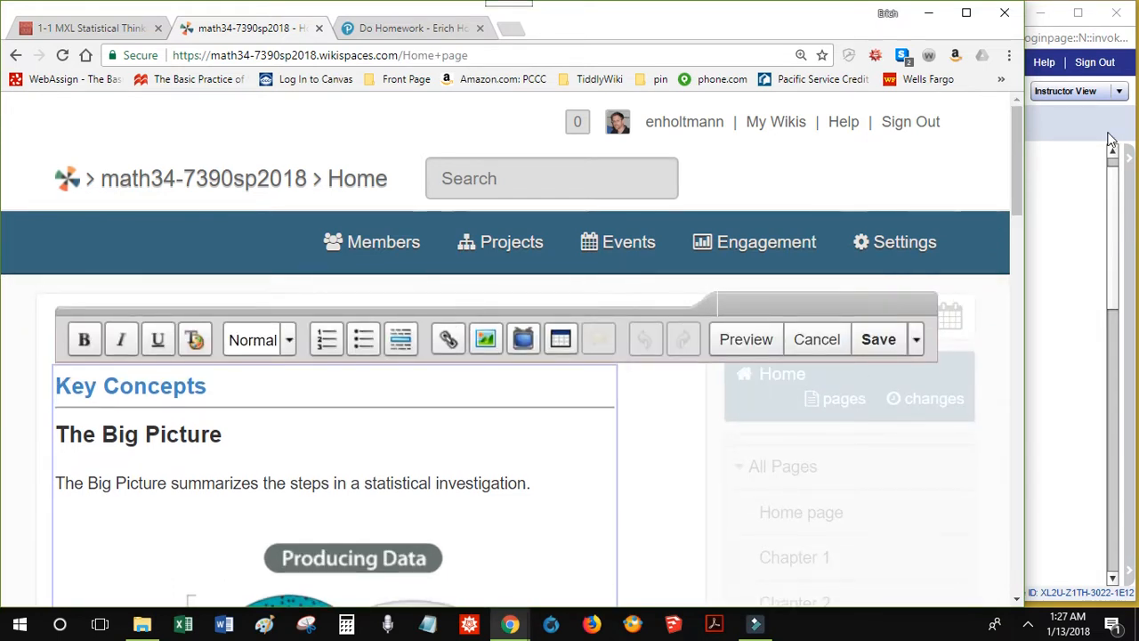
pyautogui.moveTo(1021, 165); pyautogui.dragTo(1051, 295)
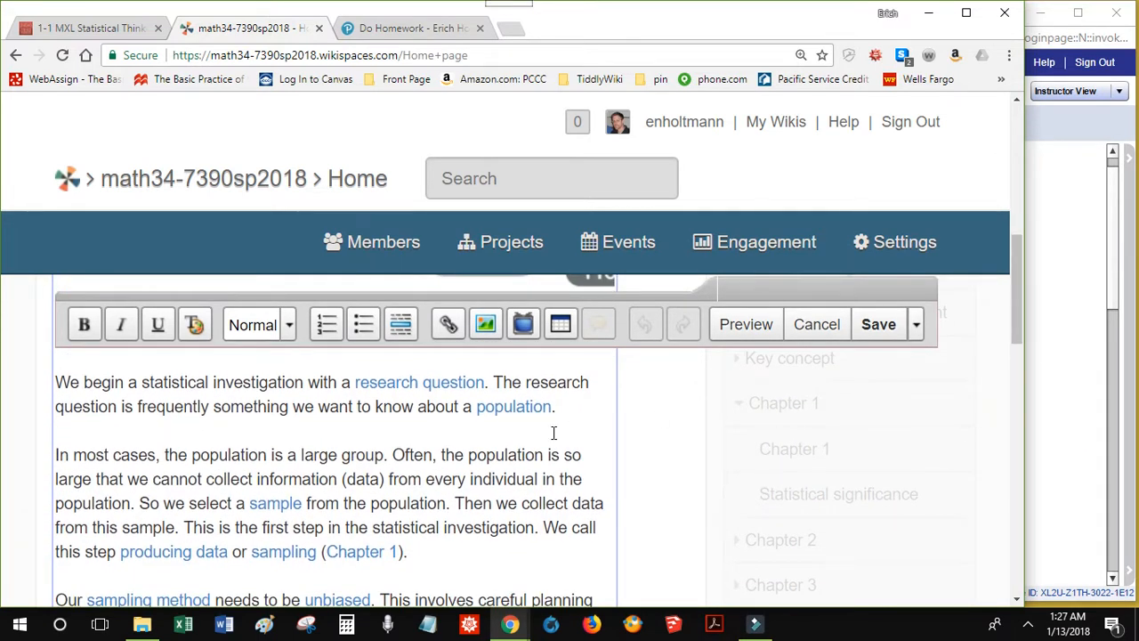
pyautogui.doubleClick(364, 478)
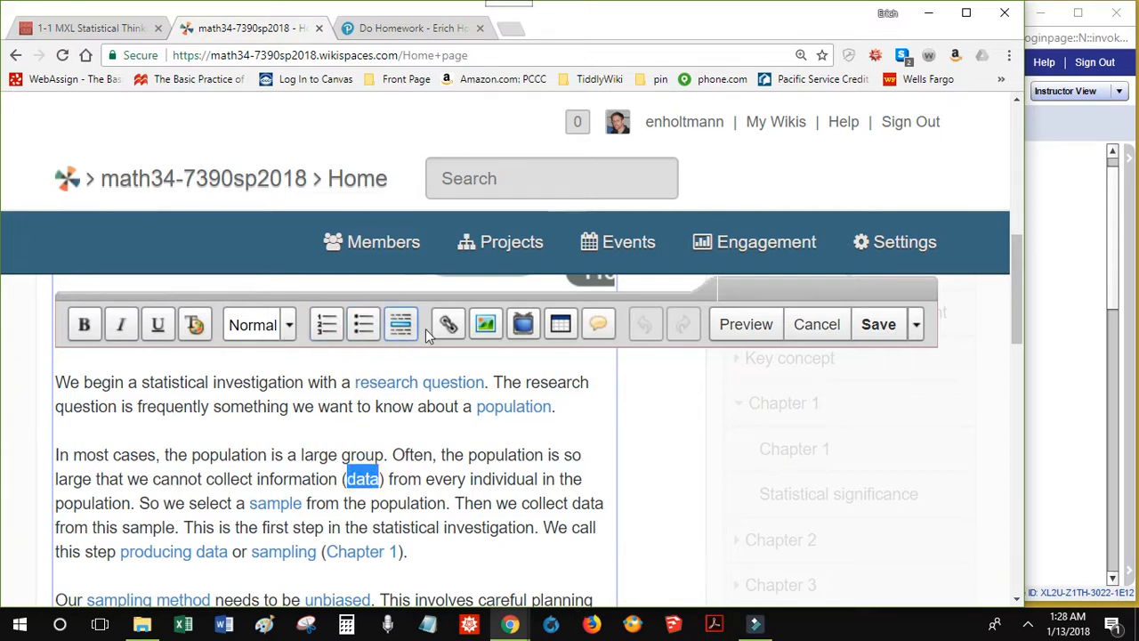
pyautogui.click(448, 327)
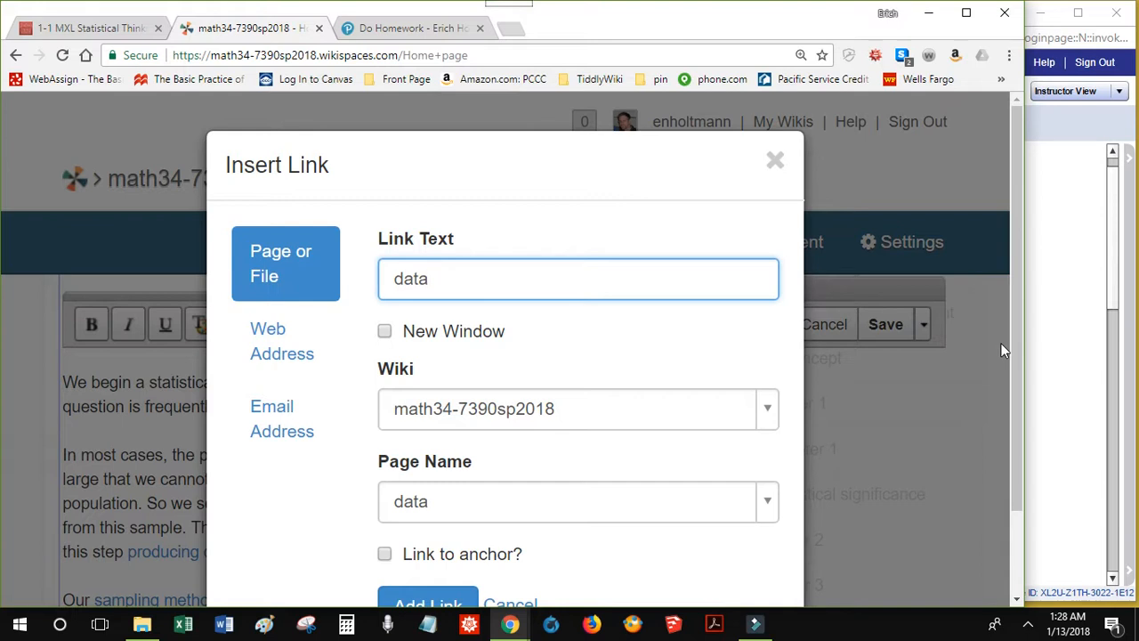
pyautogui.moveTo(1015, 353); pyautogui.dragTo(1021, 410)
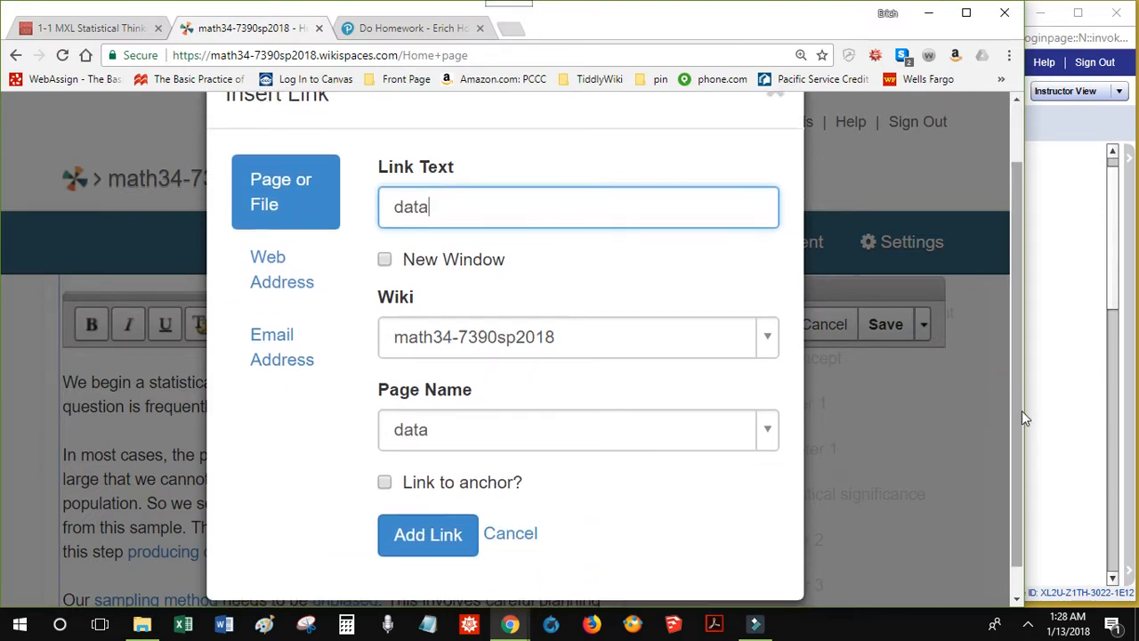
pyautogui.click(415, 549)
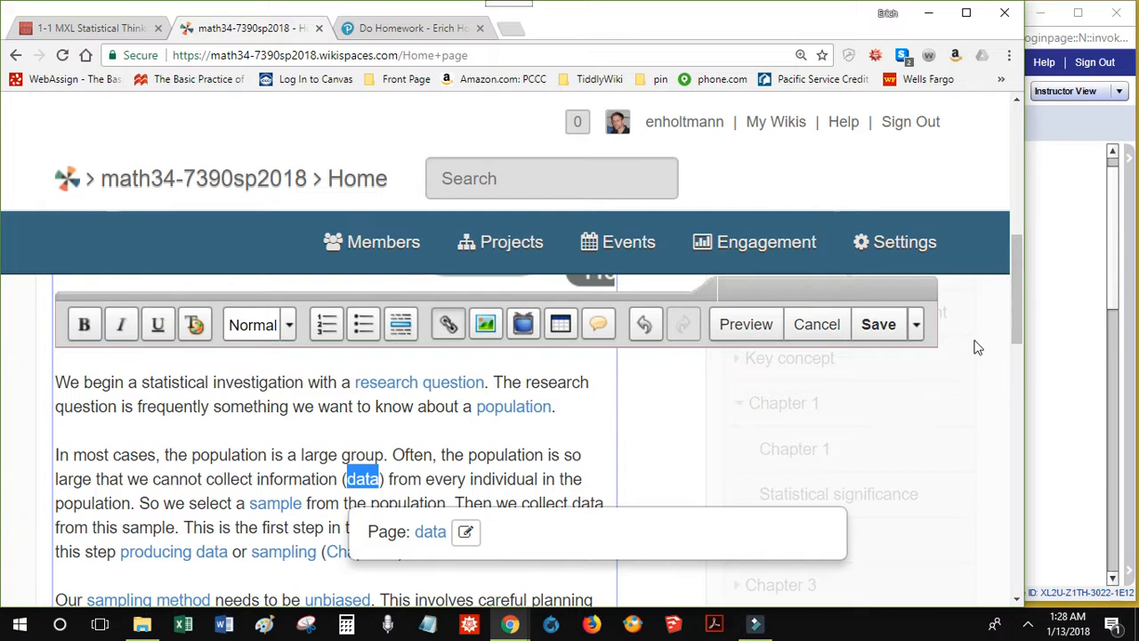
pyautogui.click(882, 326)
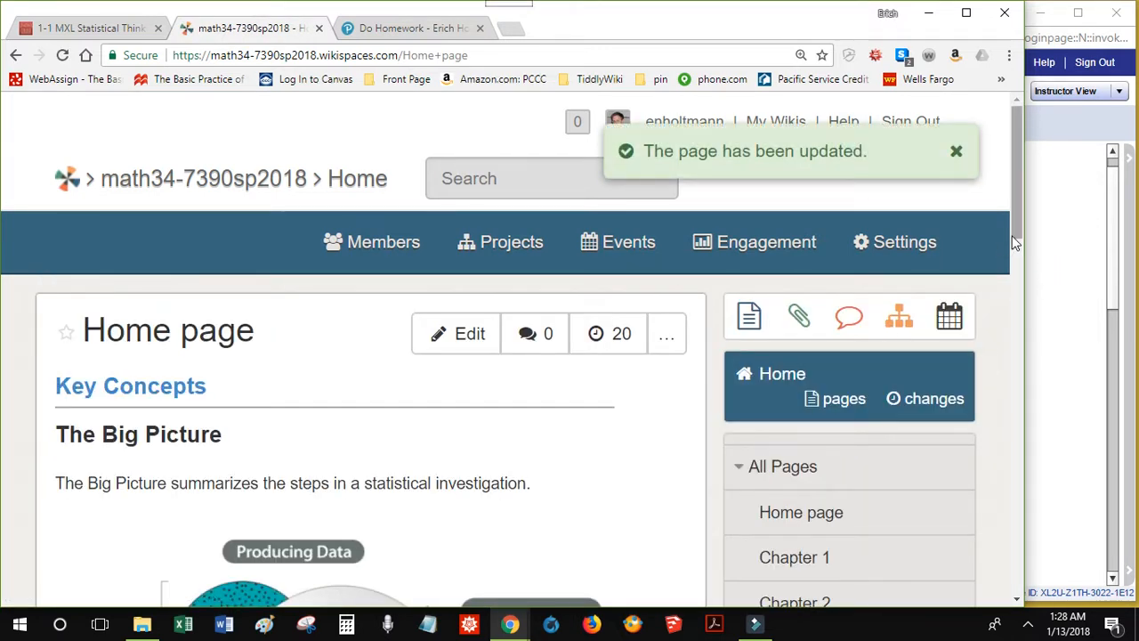
# Follow the new "data" link in The Big Picture text and open the empty data page for editing
pyautogui.moveTo(1015, 231); pyautogui.dragTo(1038, 448)
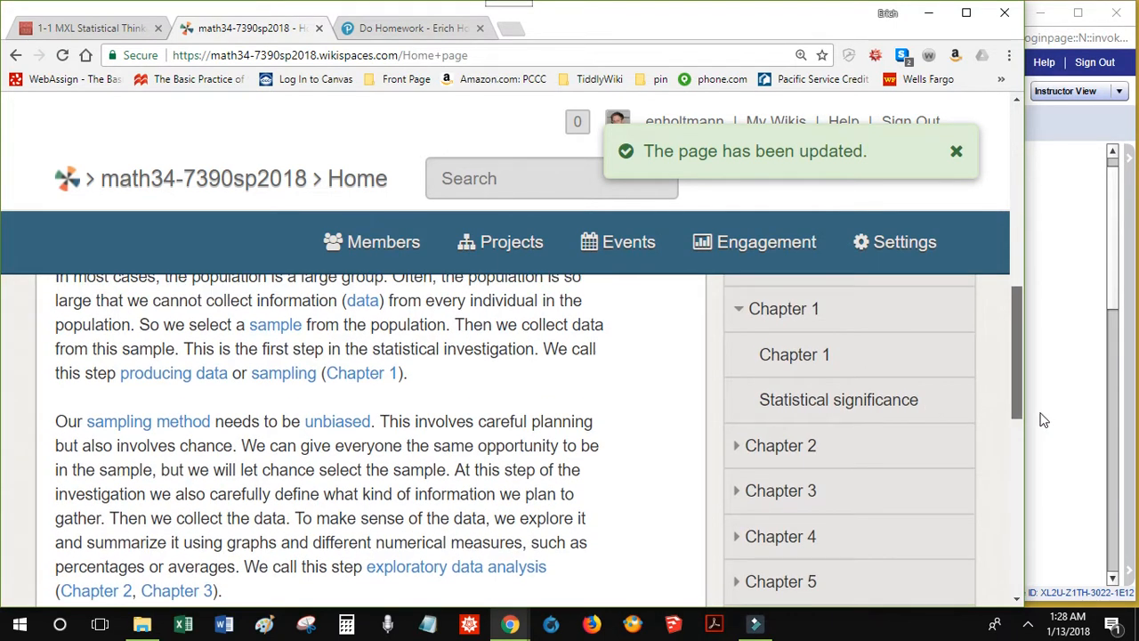
pyautogui.click(363, 302)
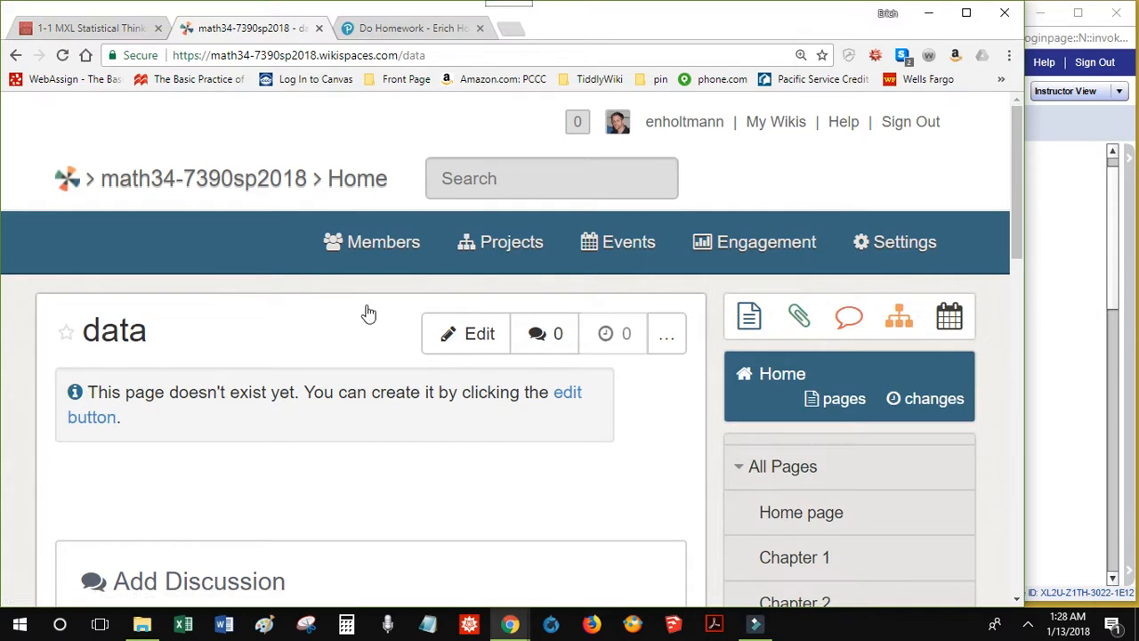
pyautogui.click(471, 333)
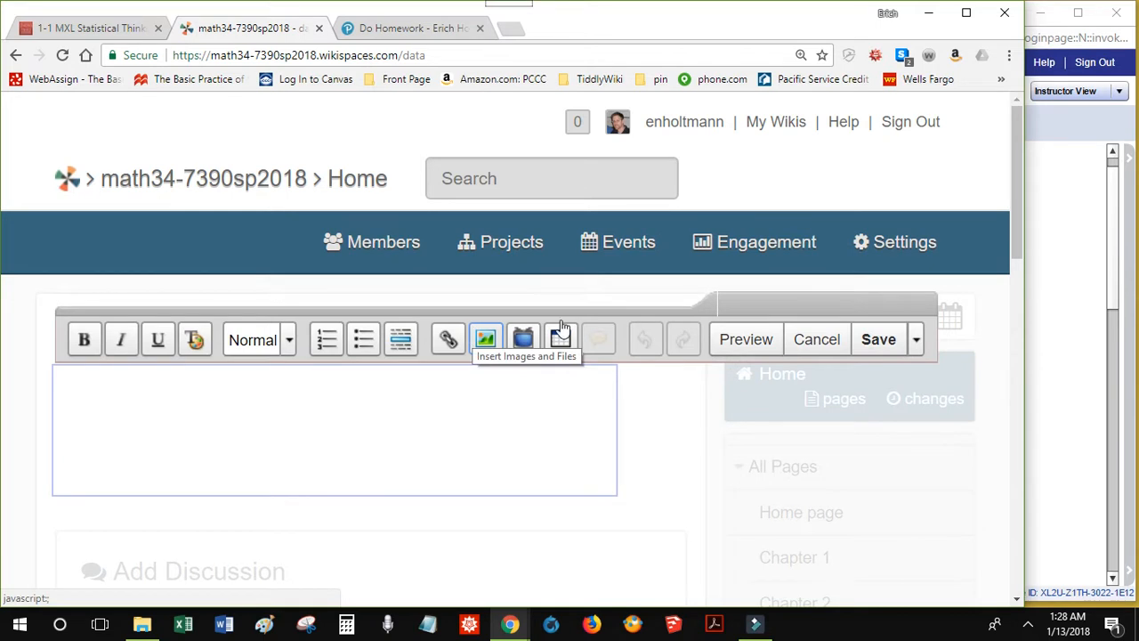
# Consult the eText definition of Data and begin the data page with "Data are collection of measurements, such as"
pyautogui.click(1048, 314)
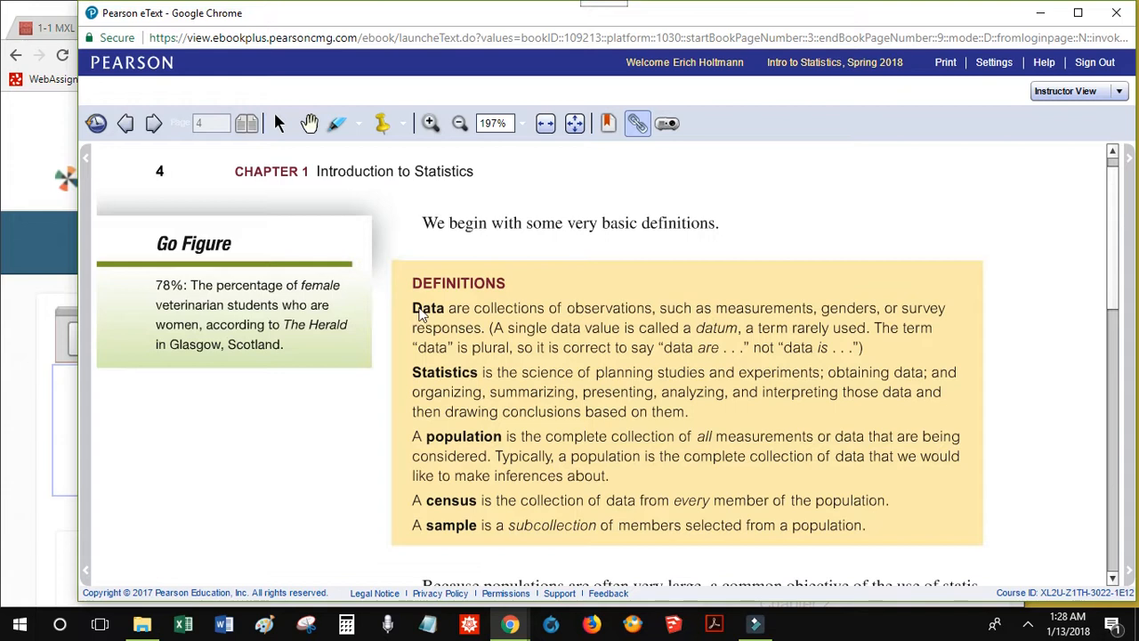
pyautogui.click(423, 311)
pyautogui.click(71, 408)
pyautogui.write('Dat')
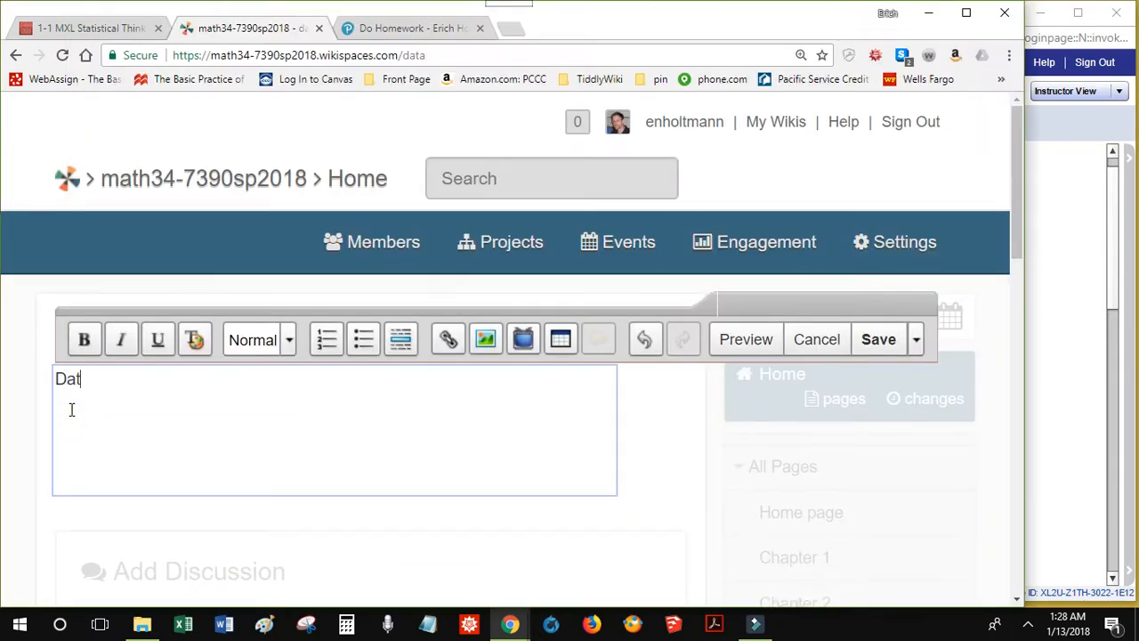
pyautogui.write('a are collection ')
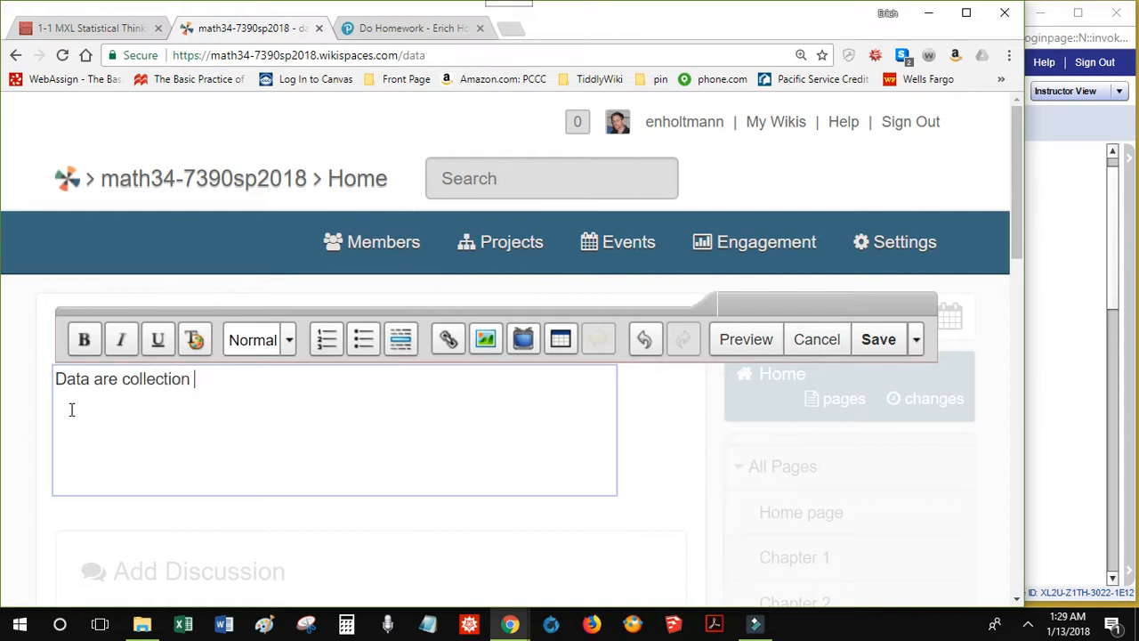
pyautogui.write('of measure')
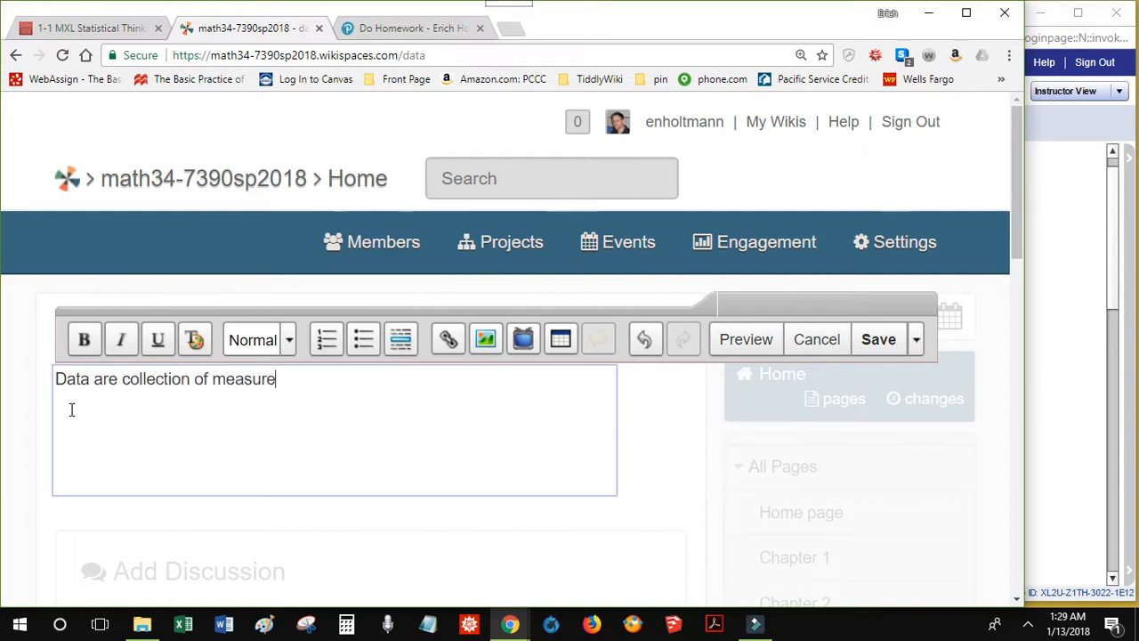
pyautogui.write('ments, such ')
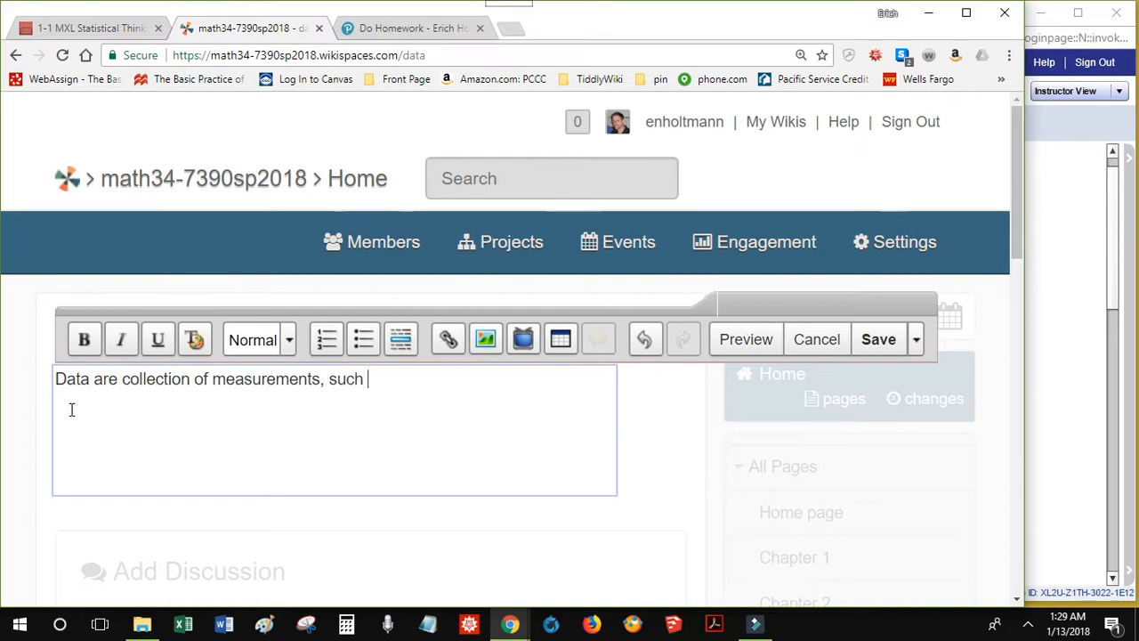
pyautogui.write('as')
# Recheck the eText definition and insert "observations, such as" before "measurements" on the data page
pyautogui.click(1068, 419)
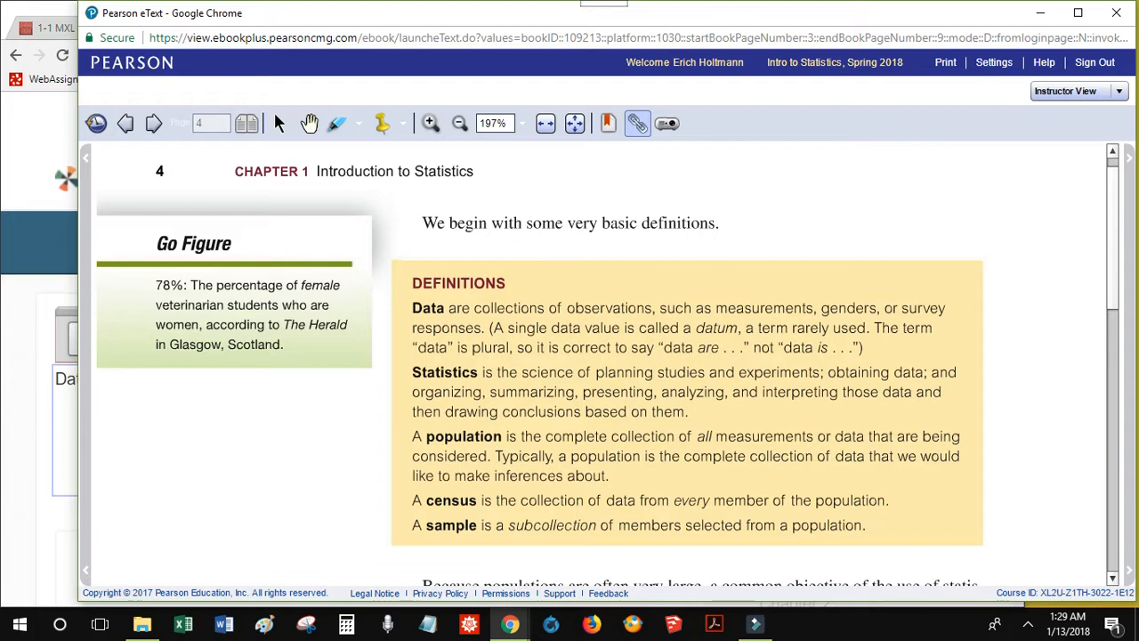
pyautogui.click(36, 472)
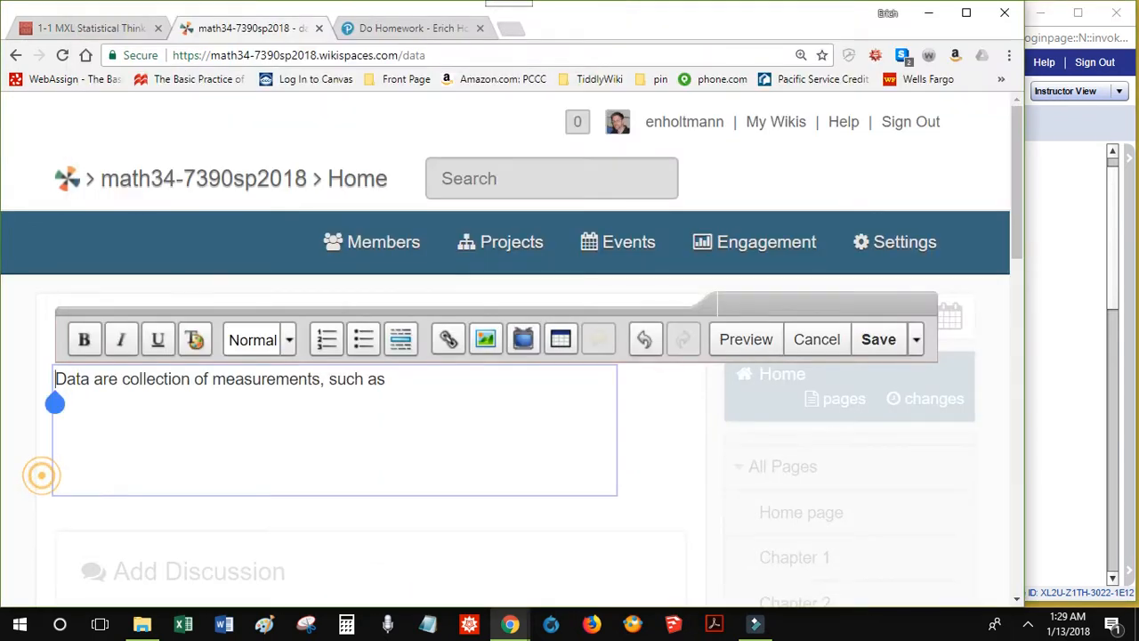
pyautogui.click(224, 379)
pyautogui.press('Left')
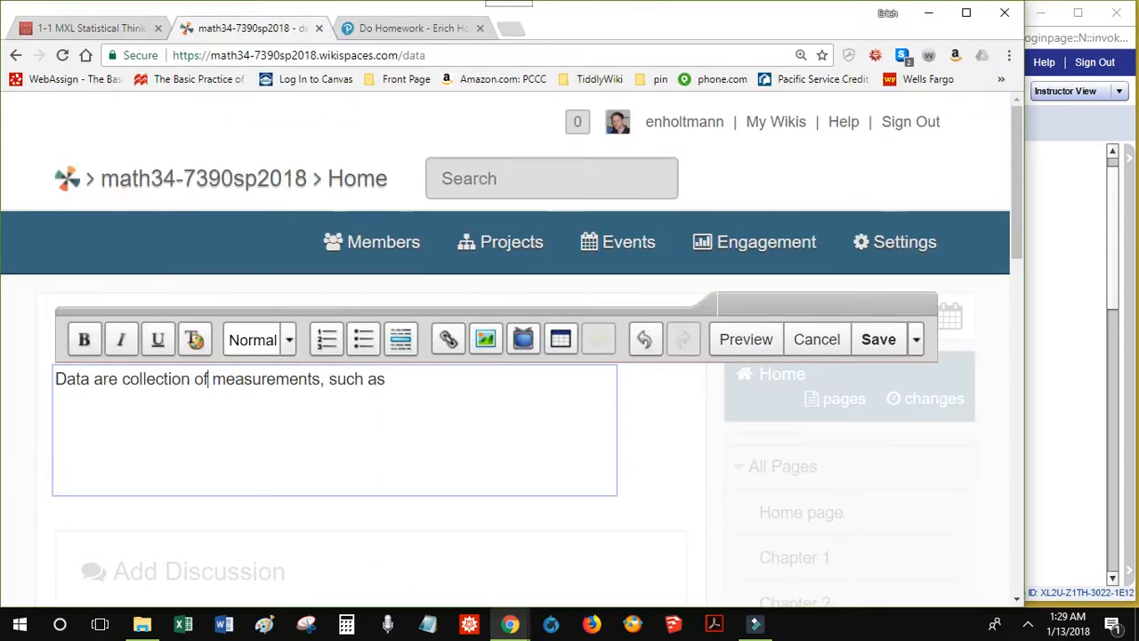
pyautogui.write('observatoin')
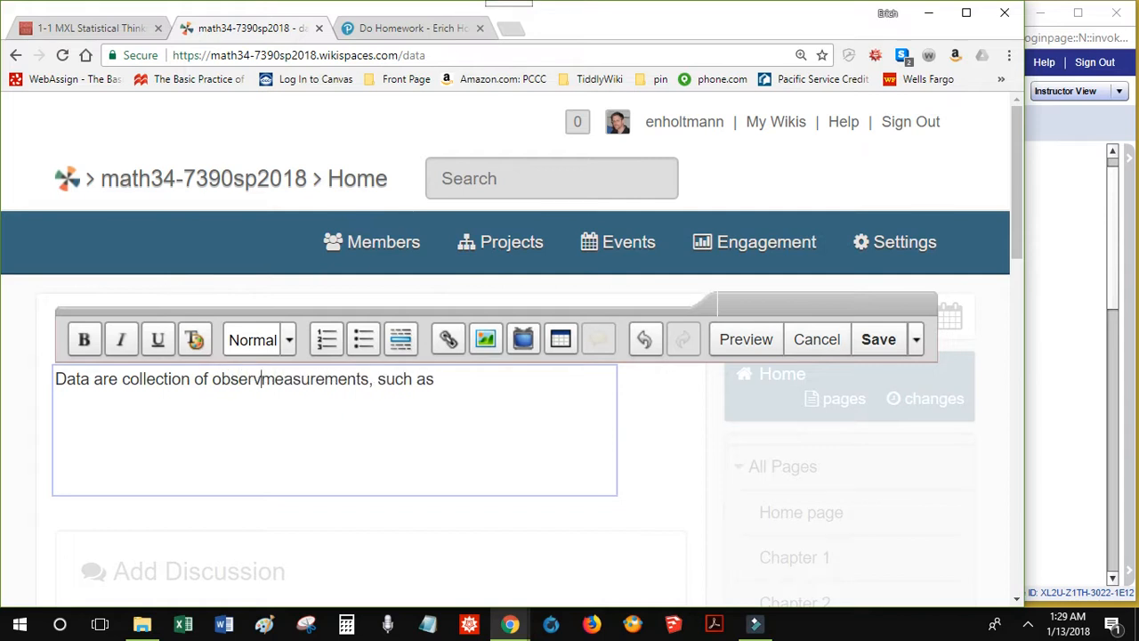
pyautogui.press('BackSpace')
pyautogui.press('BackSpace')
pyautogui.press('BackSpace')
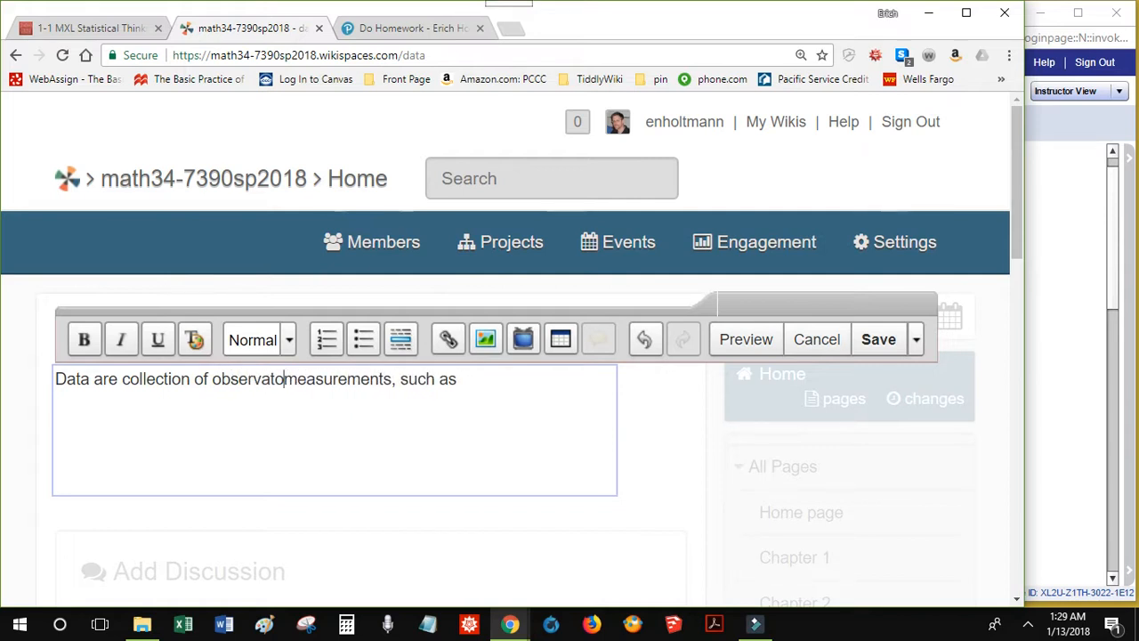
pyautogui.write('ions, cu')
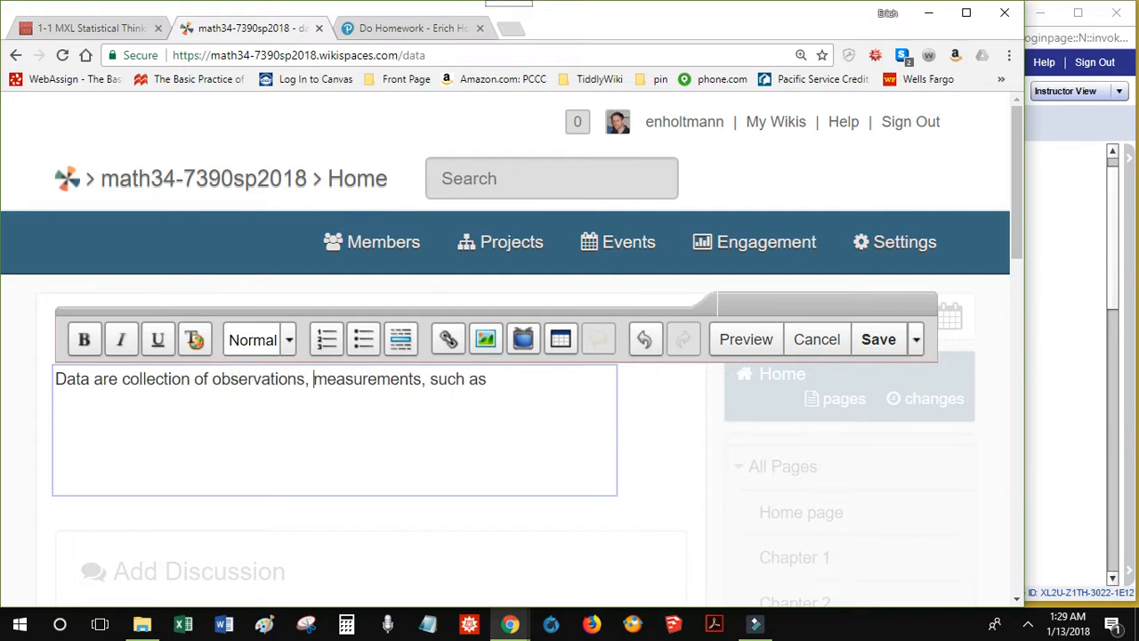
pyautogui.write('c')
pyautogui.press('BackSpace')
pyautogui.press('BackSpace')
pyautogui.press('BackSpace')
pyautogui.write('scu')
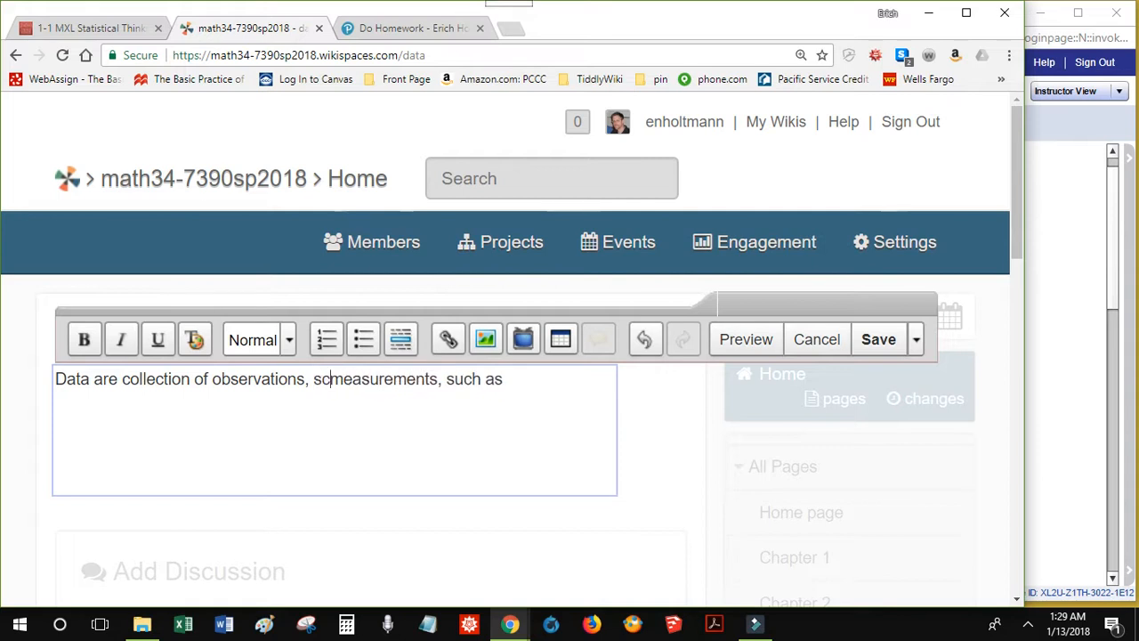
pyautogui.press('BackSpace')
pyautogui.press('BackSpace')
pyautogui.write('uch as')
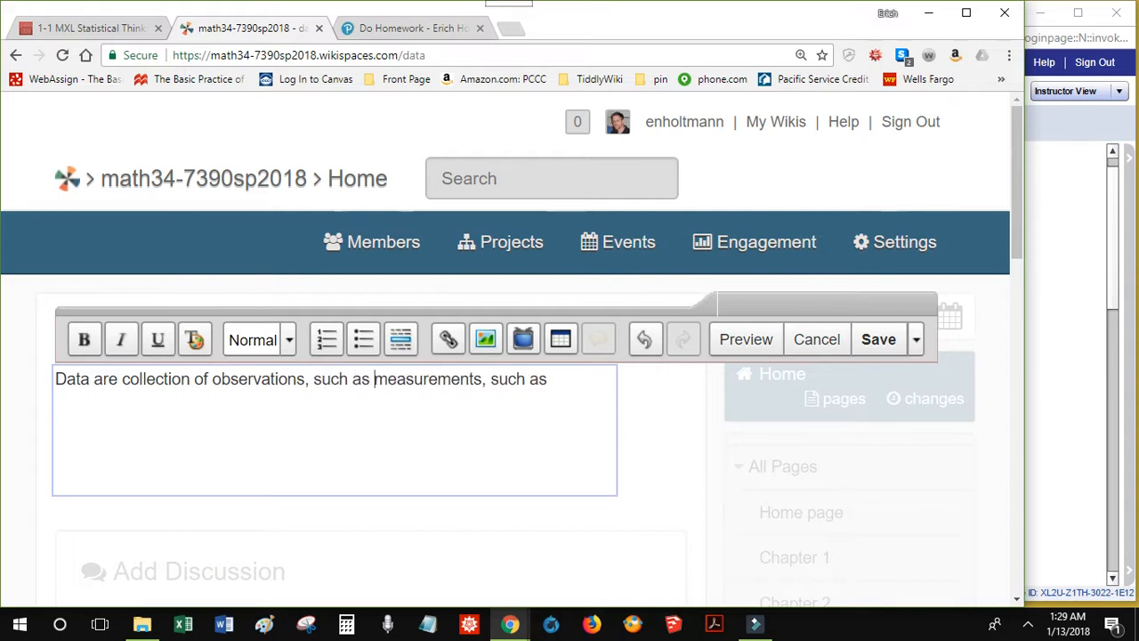
# Replace the trailing "such as" after "measurements," with "genders, or"
pyautogui.click(559, 381)
pyautogui.hotkey('ctrl', 'shift', 'Left')
pyautogui.hotkey('ctrl', 'shift', 'Left')
pyautogui.write('g')
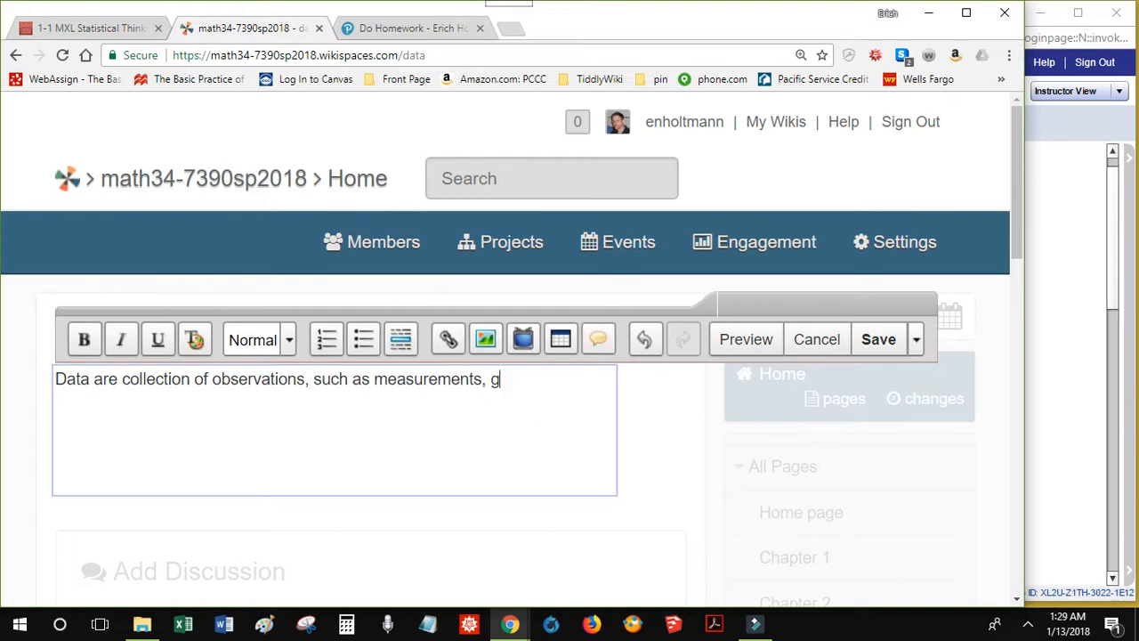
pyautogui.write('enders, ore')
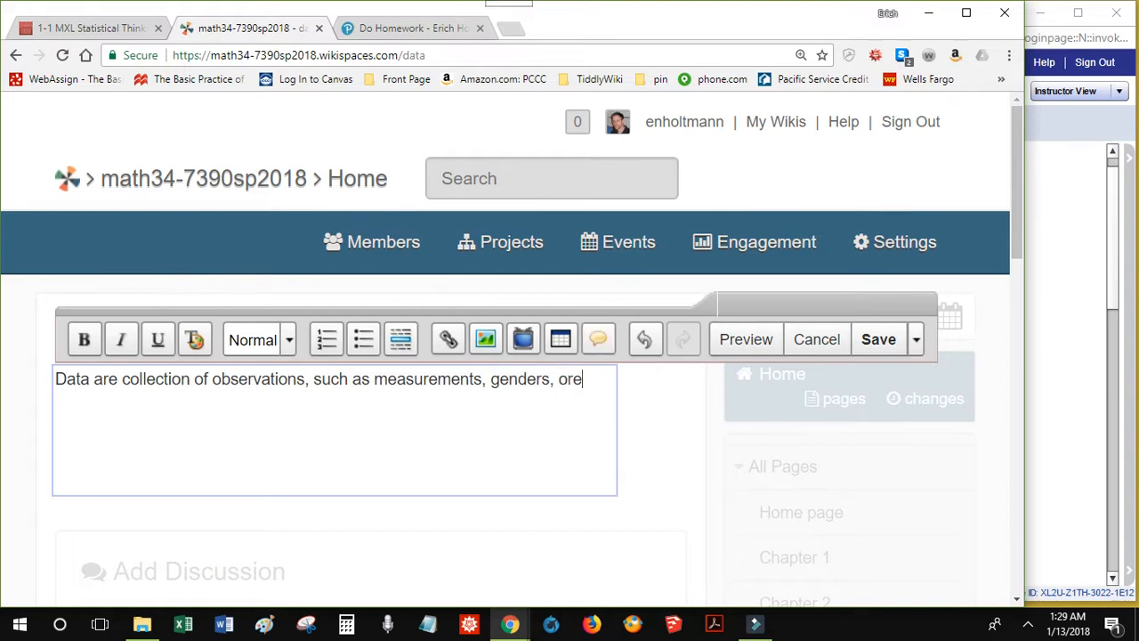
pyautogui.press('BackSpace')
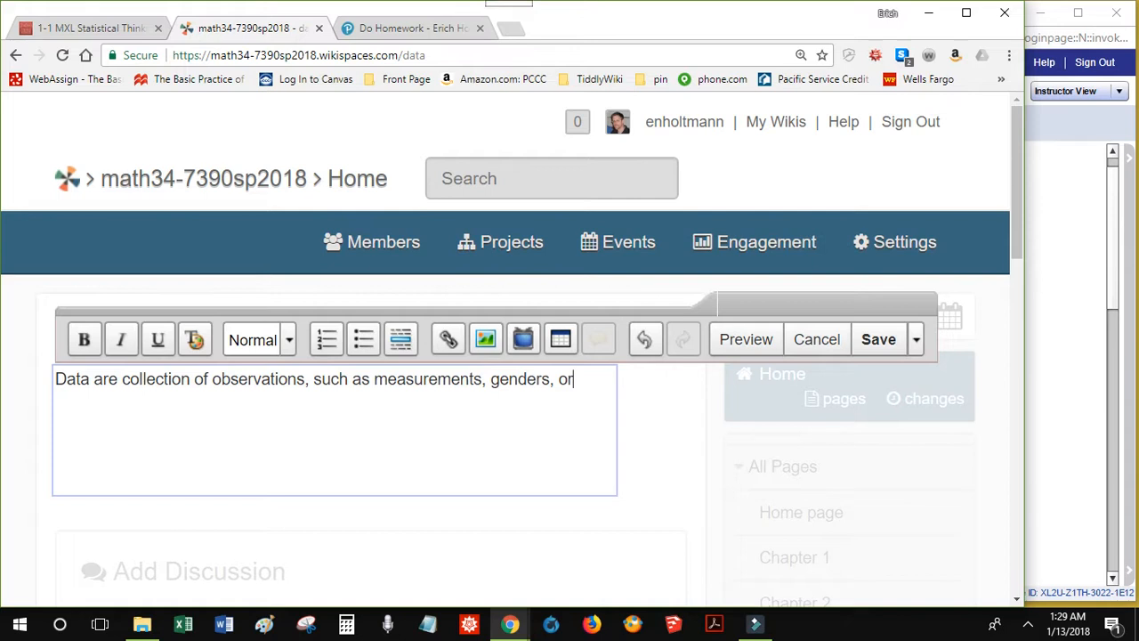
# Recheck the eText definition of Data and finish the first sentence on the data page with "survey responses."
pyautogui.click(1069, 452)
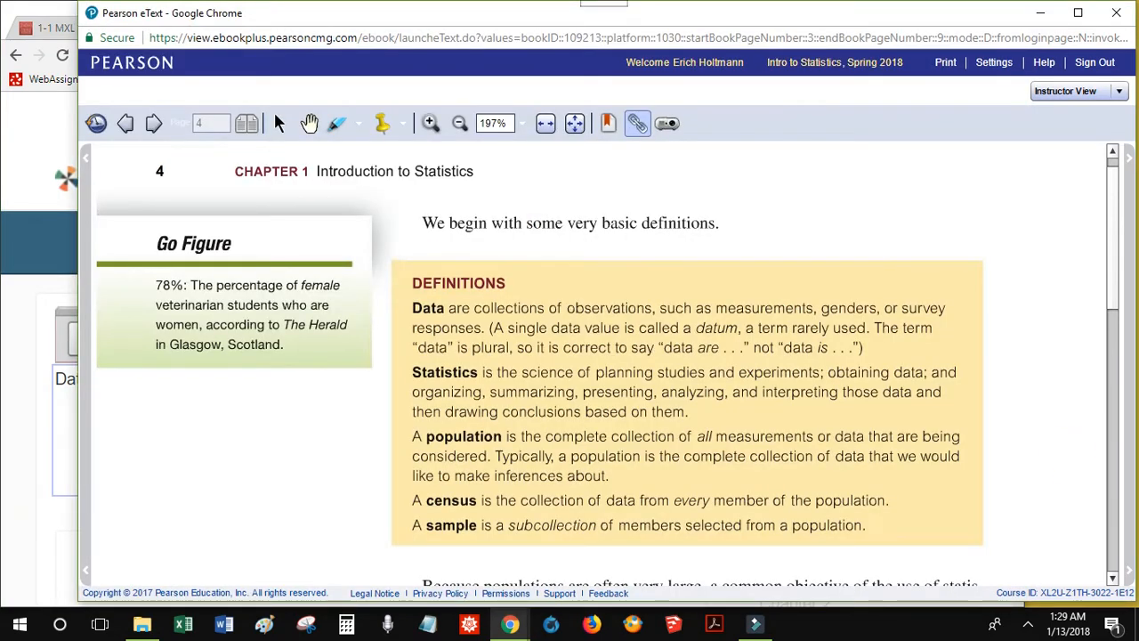
pyautogui.click(38, 455)
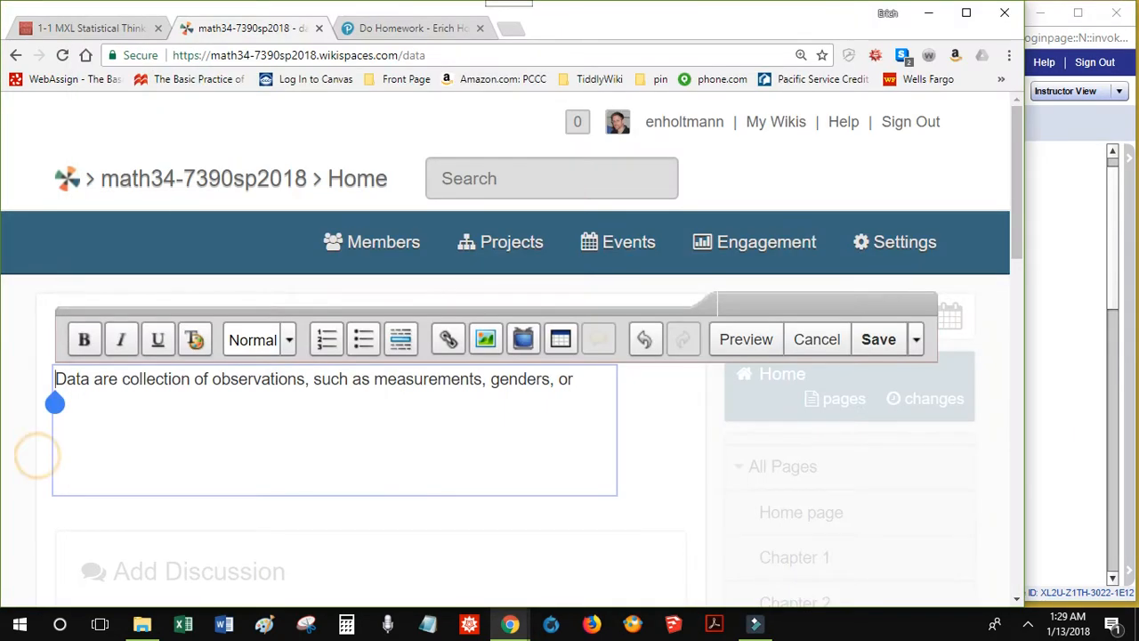
pyautogui.click(598, 373)
pyautogui.write('s')
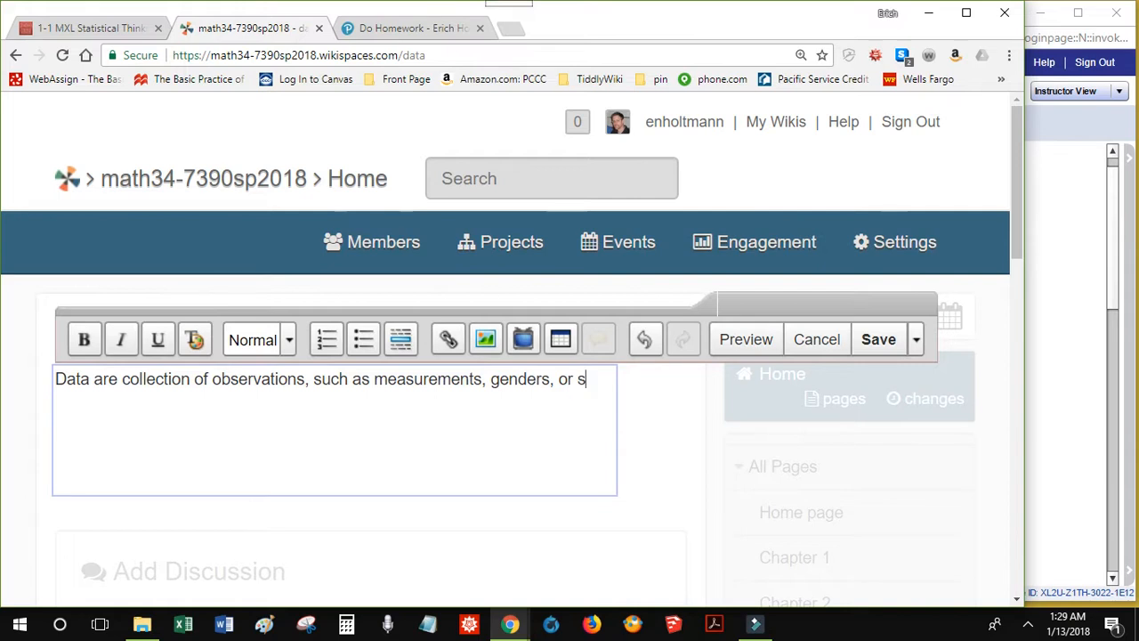
pyautogui.write('urvey re')
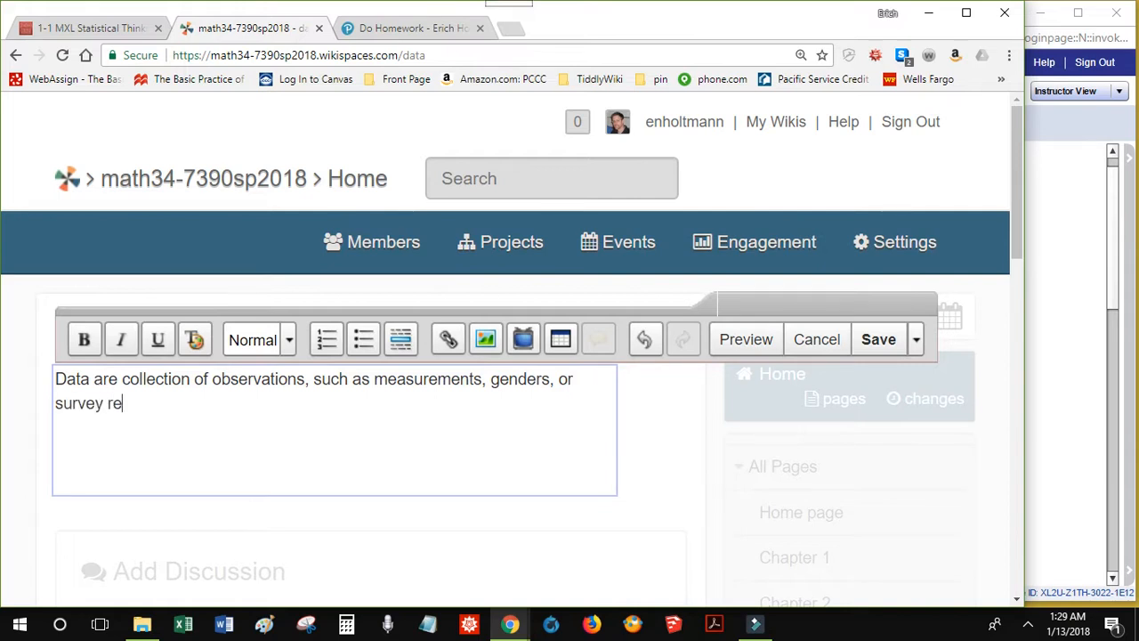
pyautogui.write('spones.')
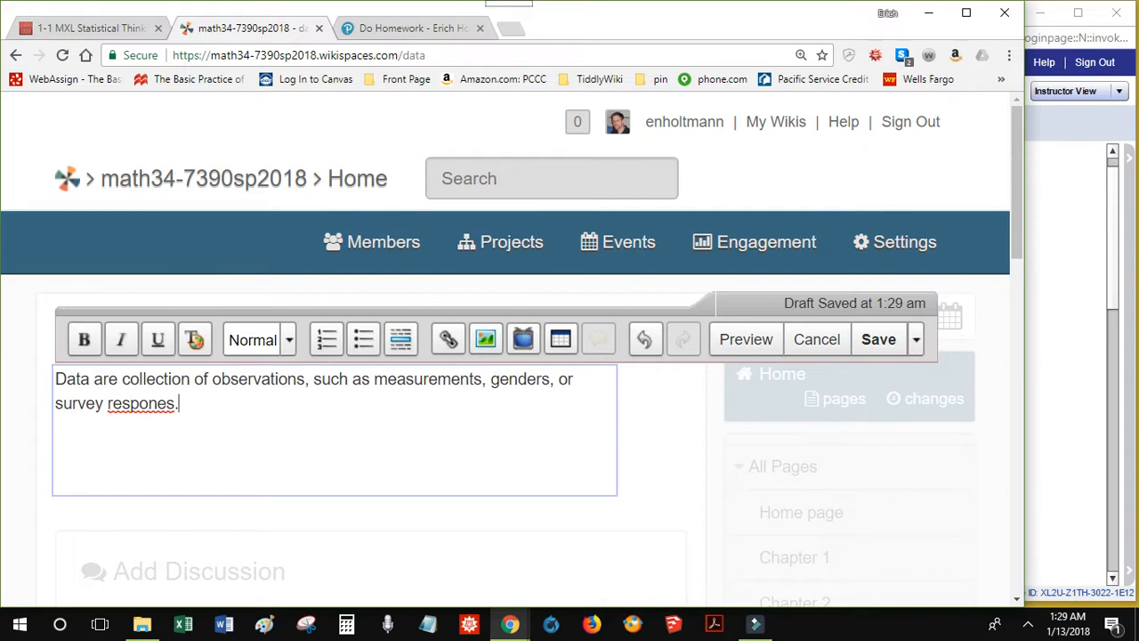
pyautogui.write('s')
# Consult the eText again and add the parenthetical "(A single data value is called a datum, a term rarely used.)" to the data page
pyautogui.click(1048, 424)
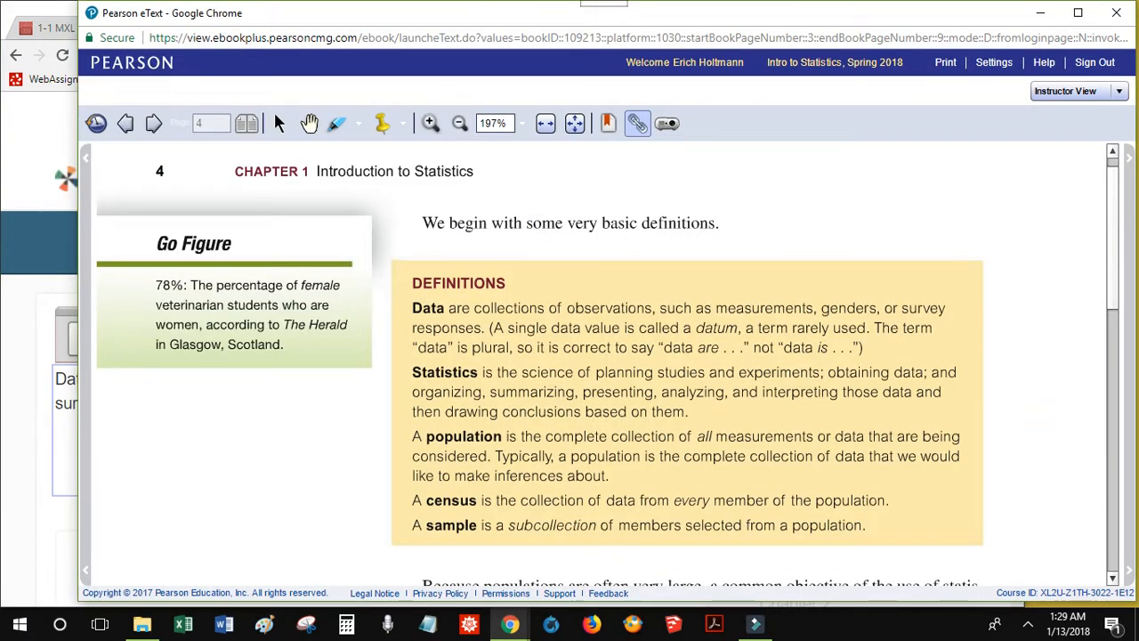
pyautogui.click(46, 475)
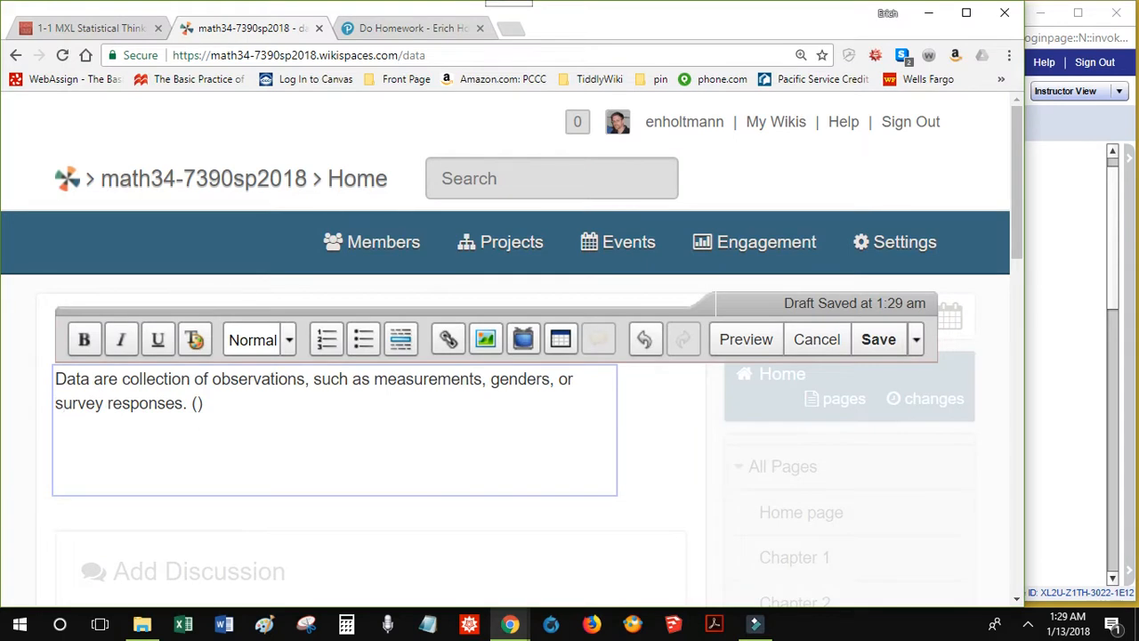
pyautogui.click(199, 405)
pyautogui.write('A single dat')
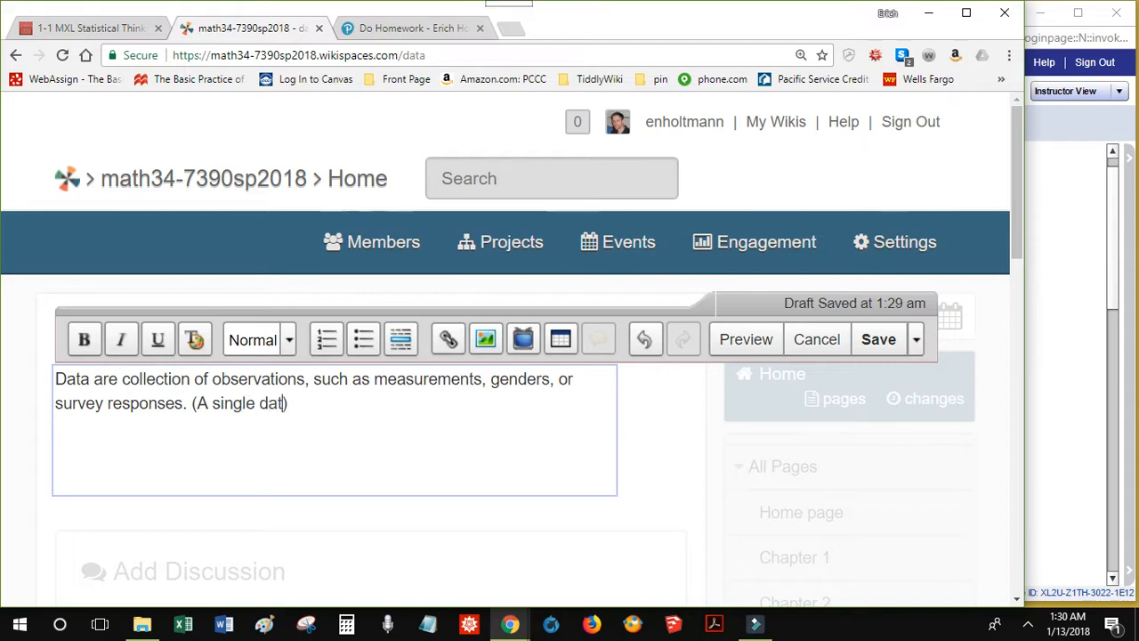
pyautogui.write('a value is call')
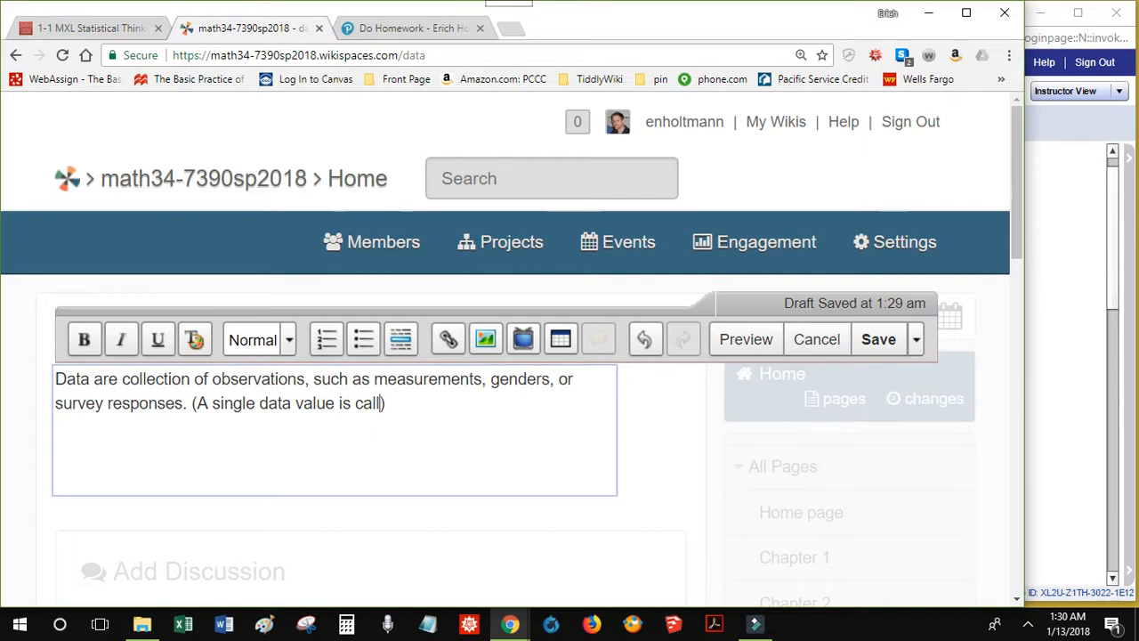
pyautogui.write('ed a datum, a term ')
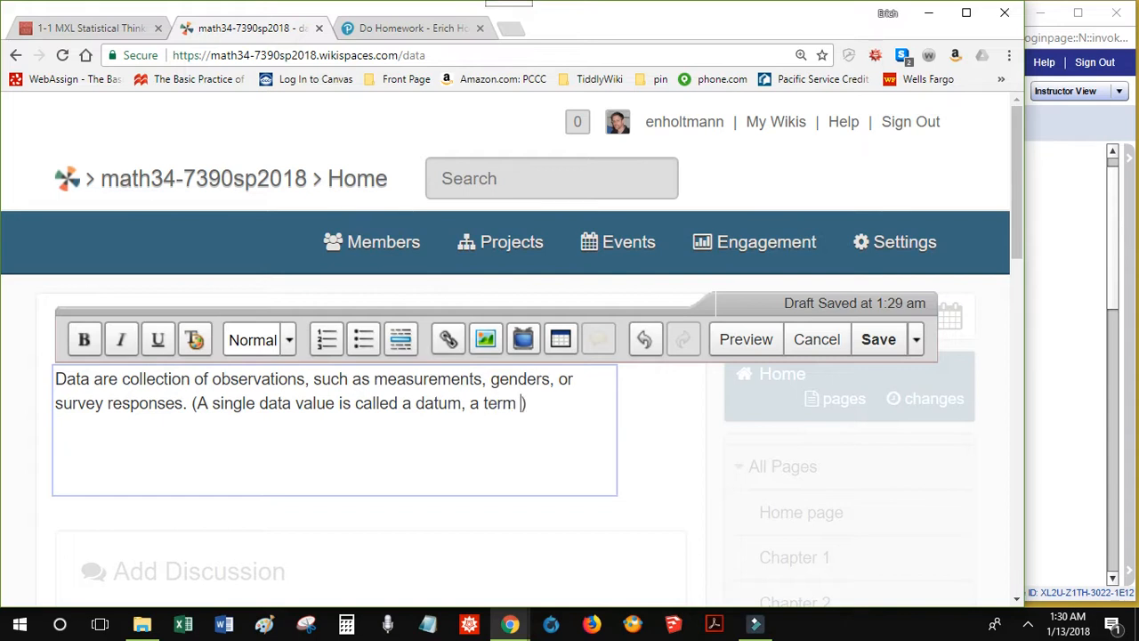
pyautogui.write('rarely u')
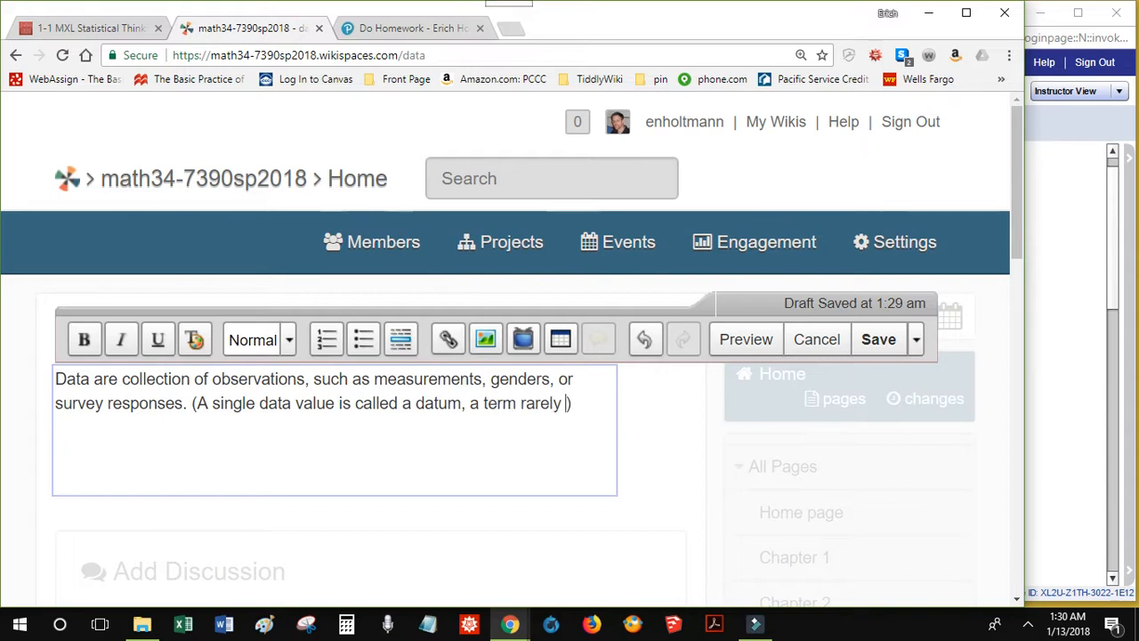
pyautogui.write('sed.')
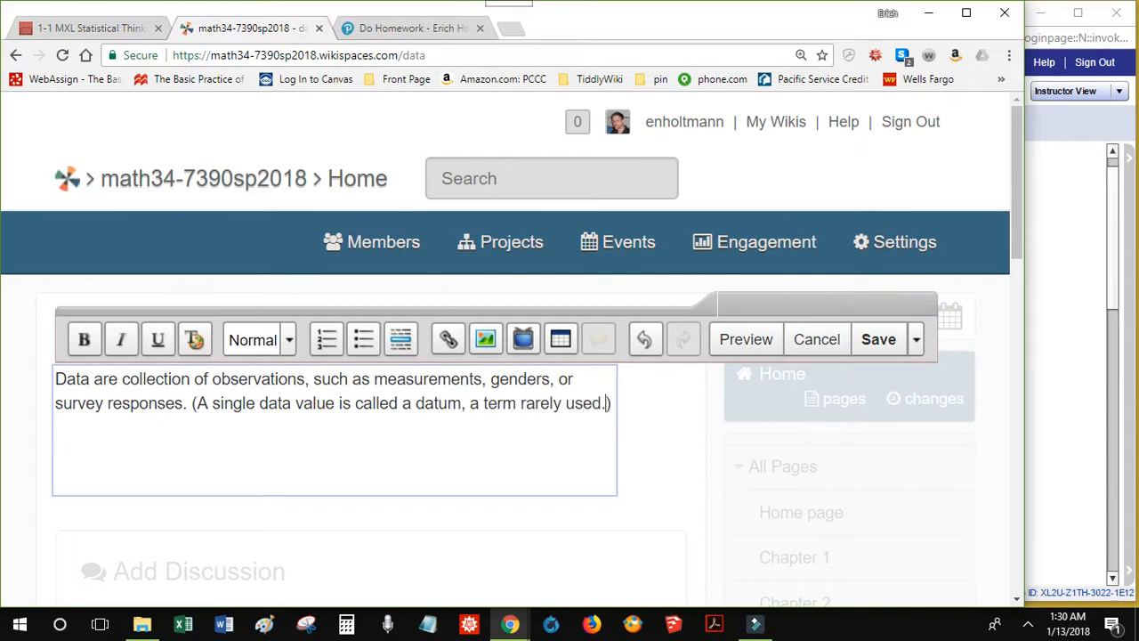
# Recheck the eText and add "The term "data" is plural, so we say "data are."" inside the closing parenthesis
pyautogui.hotkey('alt', 'Tab')
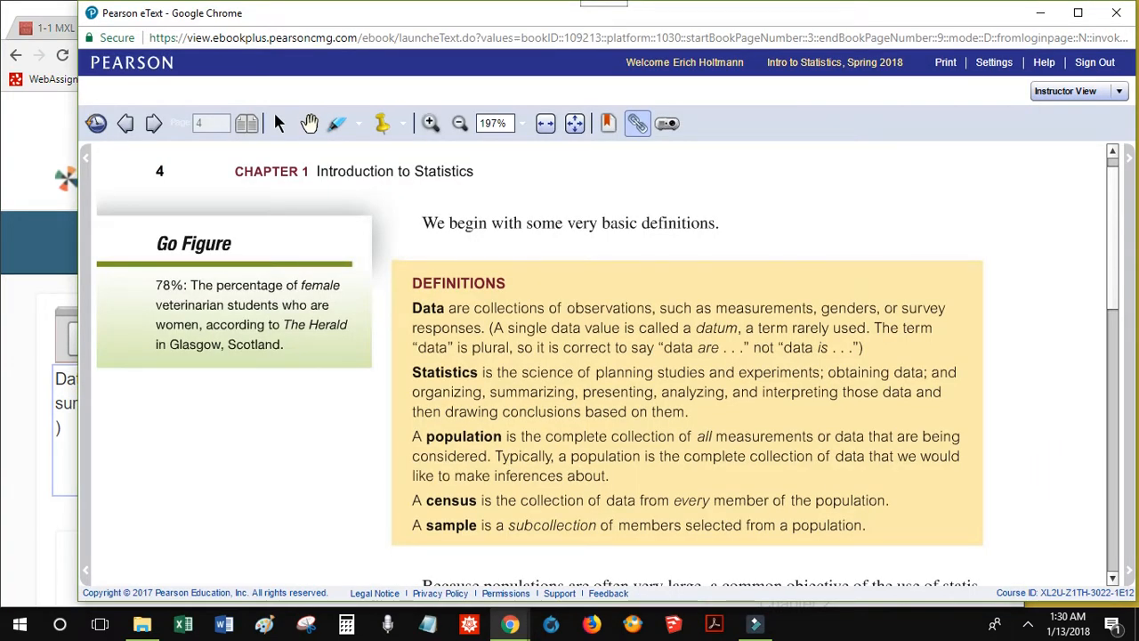
pyautogui.click(43, 518)
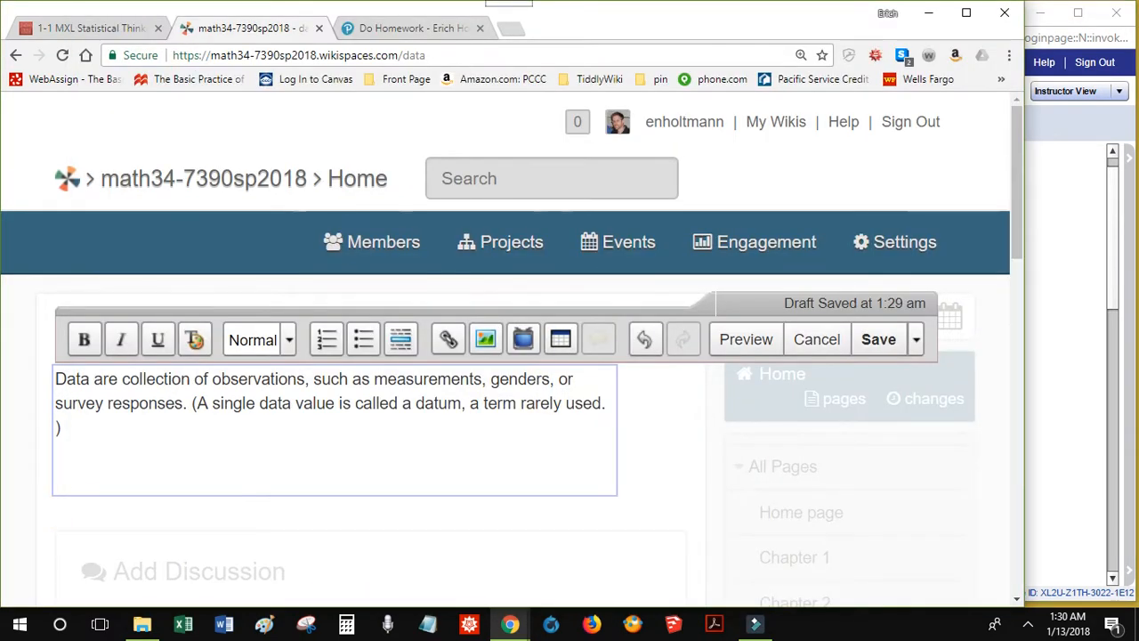
pyautogui.scroll(-10, 507, 445)
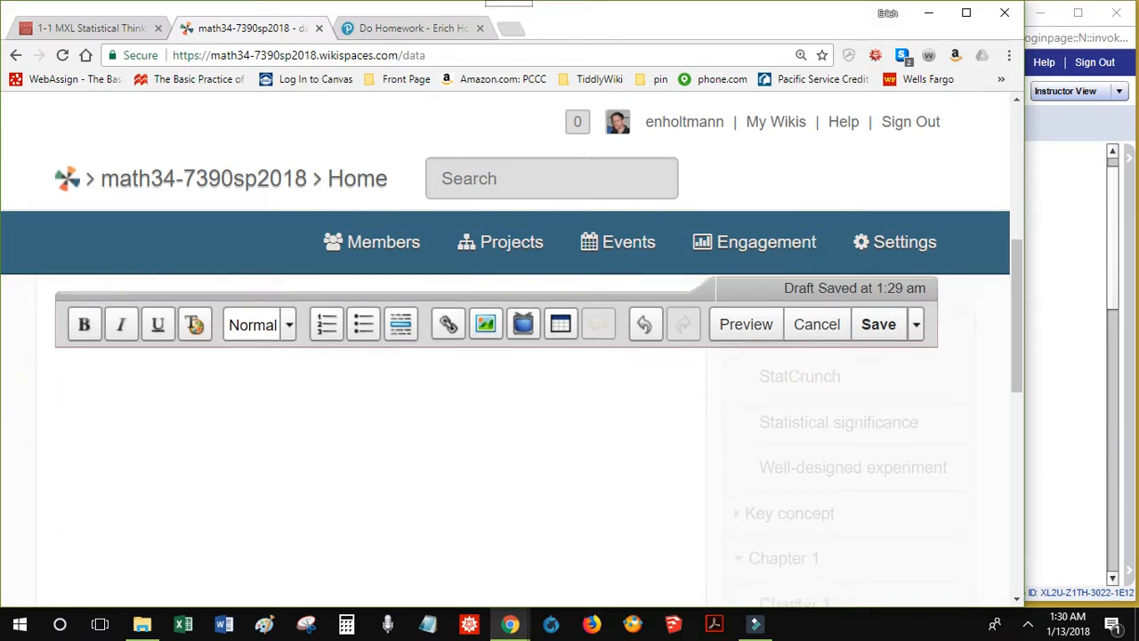
pyautogui.moveTo(1019, 529); pyautogui.dragTo(1020, 257)
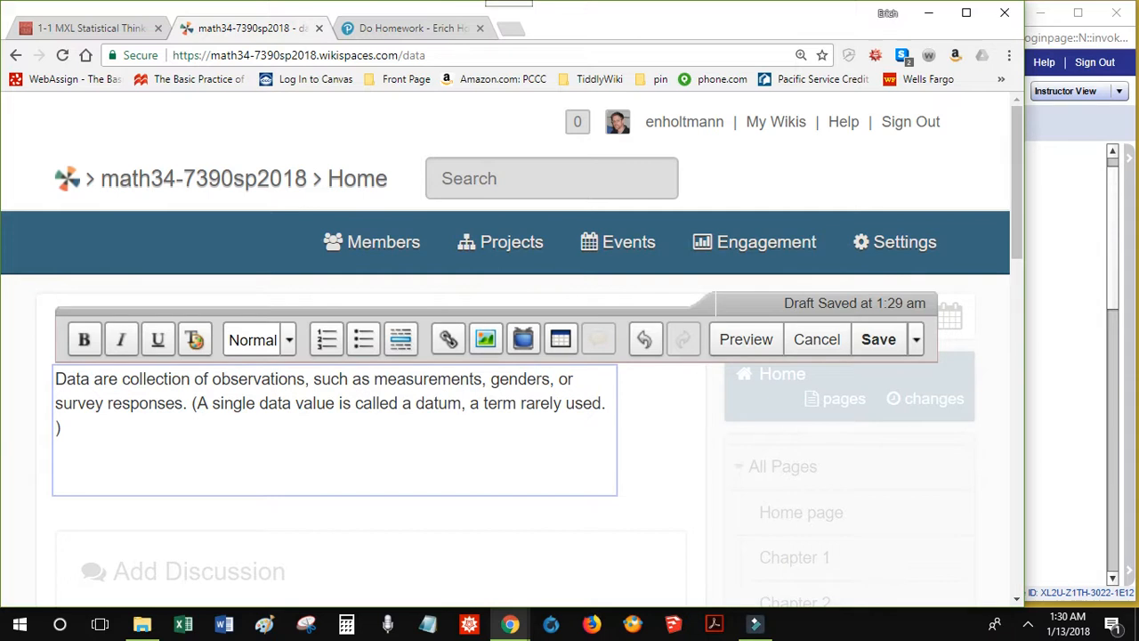
pyautogui.click(59, 451)
pyautogui.write('The term "dat')
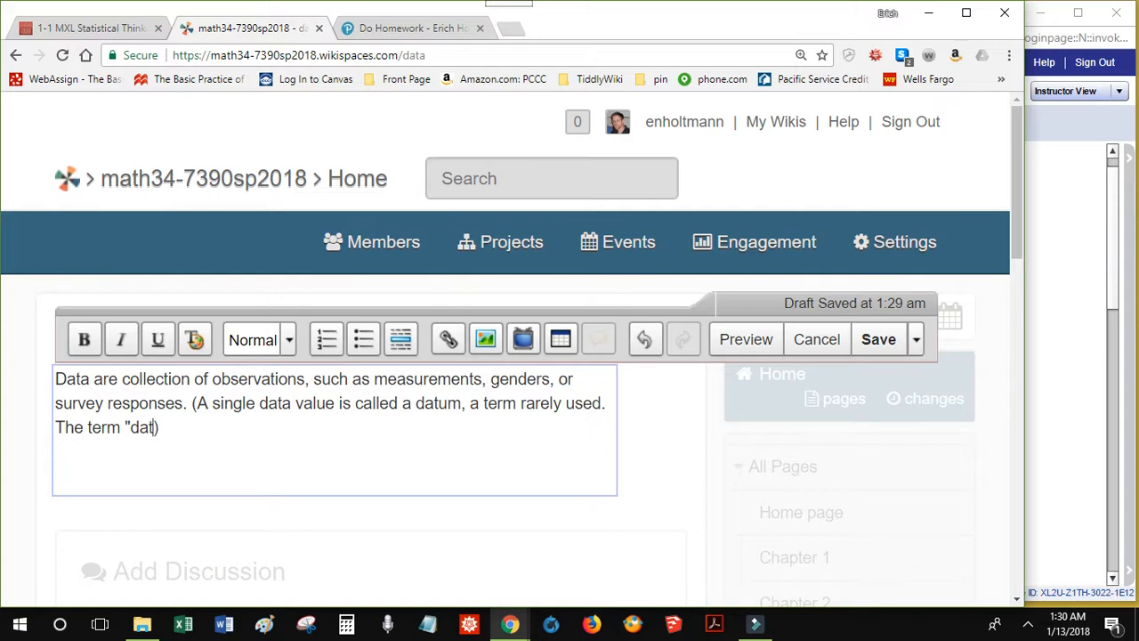
pyautogui.write('a" is plural')
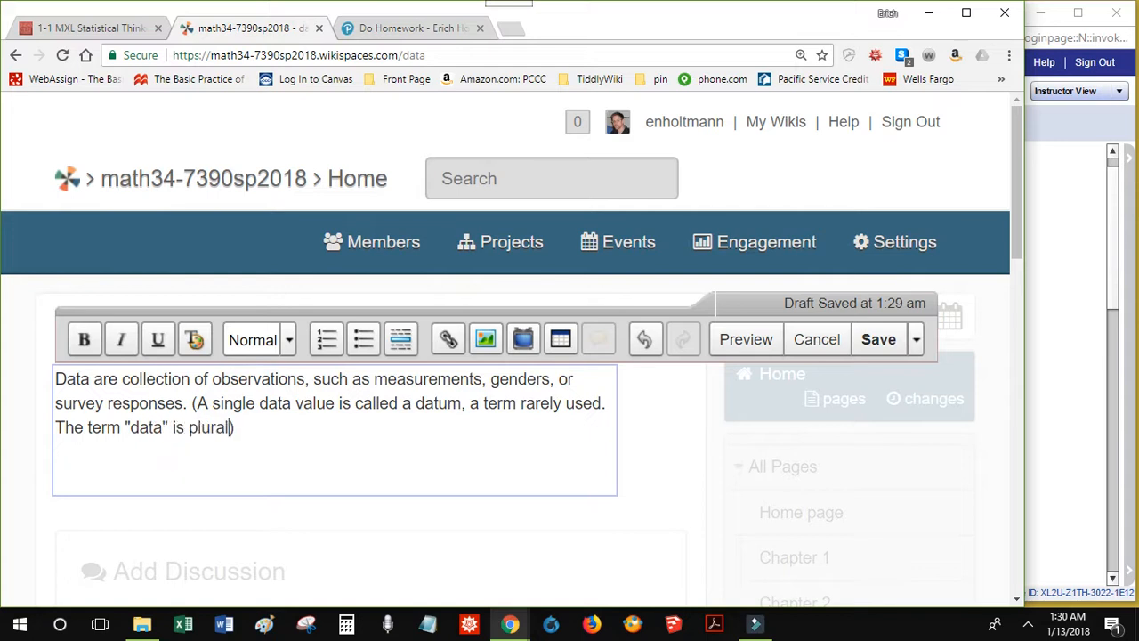
pyautogui.write(', so we day')
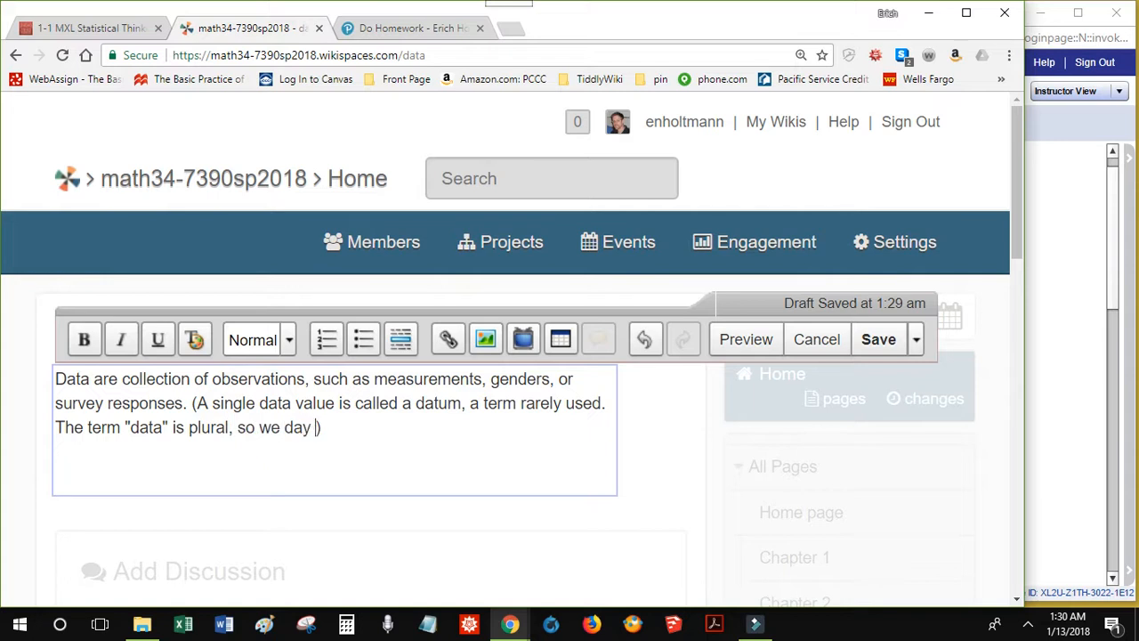
pyautogui.press('BackSpace')
pyautogui.press('BackSpace')
pyautogui.press('BackSpace')
pyautogui.press('BackSpace')
pyautogui.write('say "data are')
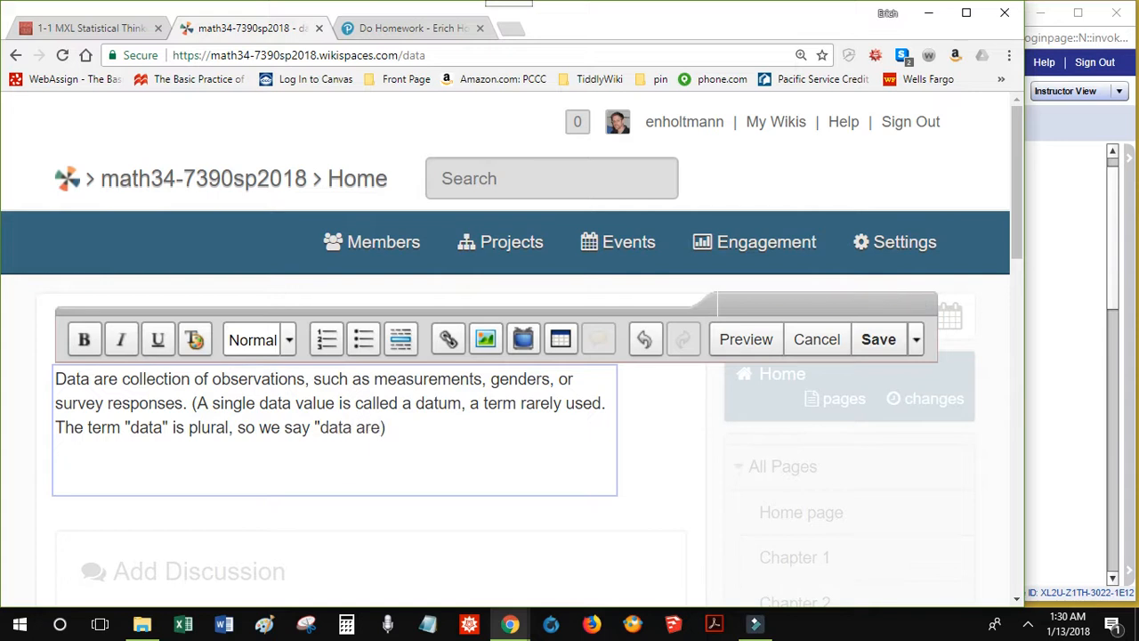
pyautogui.write('."')
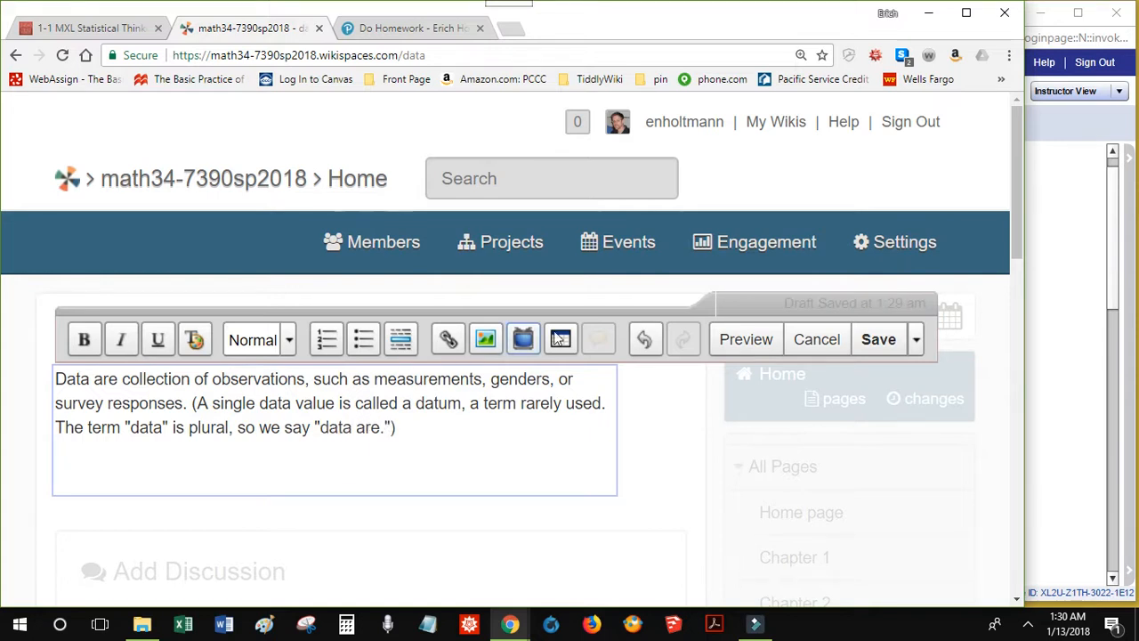
# Compare the finished text with the eText definition and make the opening word "Data" bold
pyautogui.click(1059, 326)
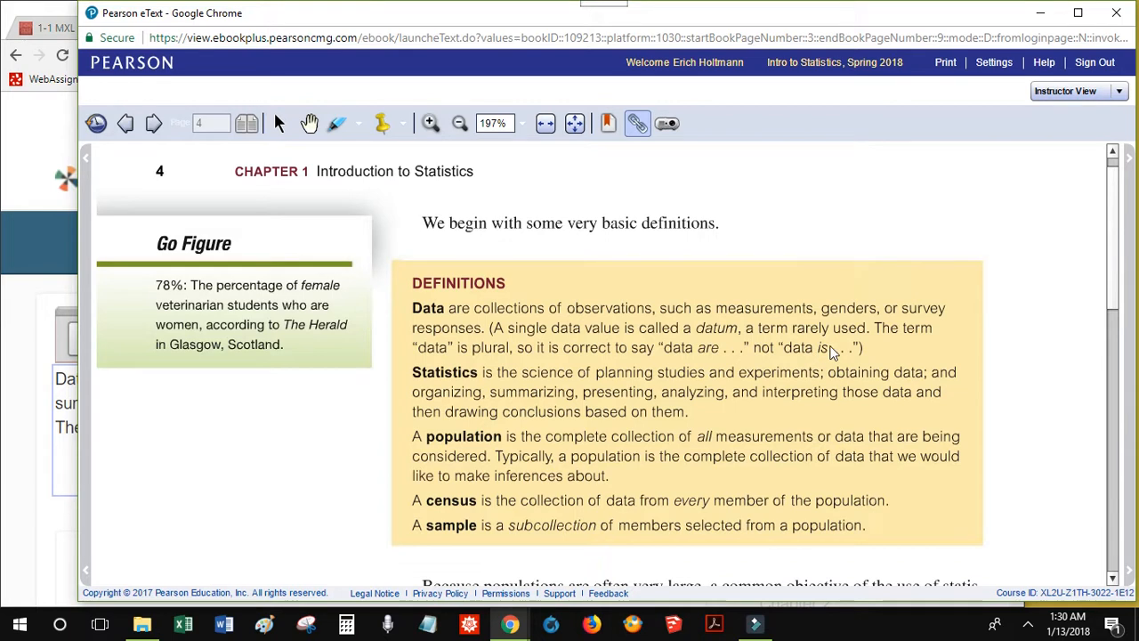
pyautogui.click(22, 425)
pyautogui.doubleClick(74, 378)
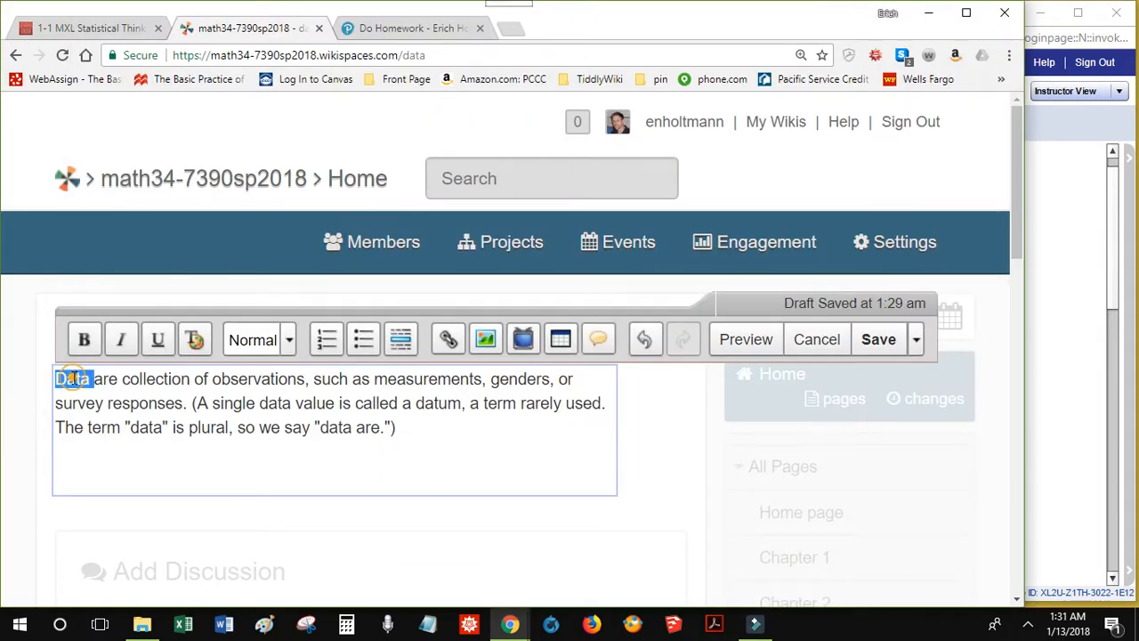
pyautogui.click(84, 343)
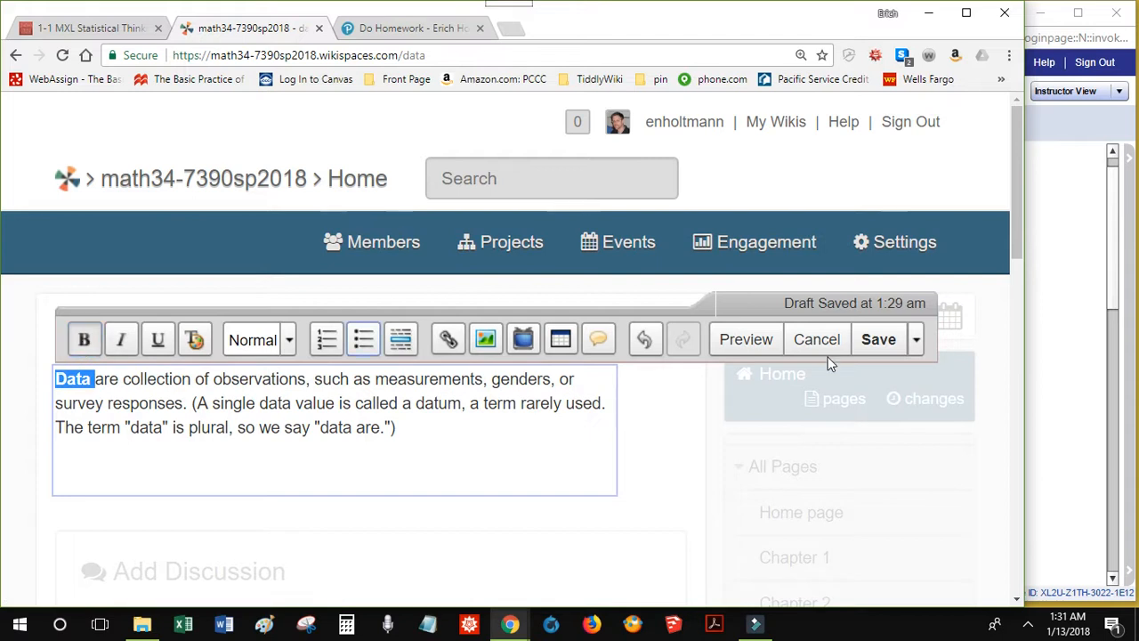
# Check the eText formatting of "datum", italicize that word in the definition, and save the data page
pyautogui.click(1035, 367)
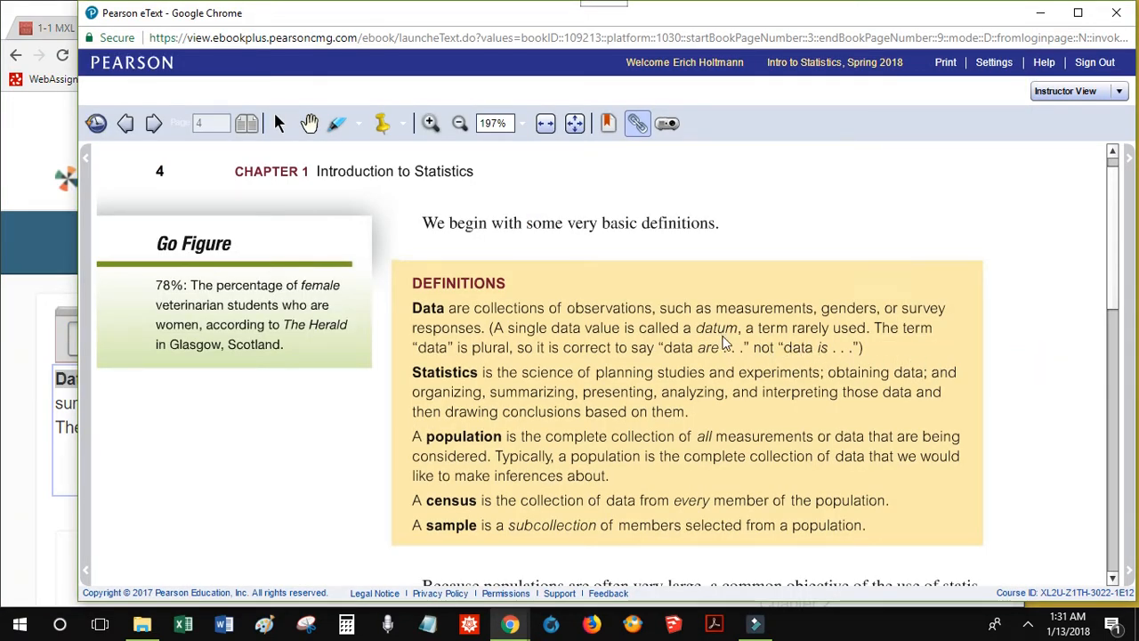
pyautogui.click(50, 527)
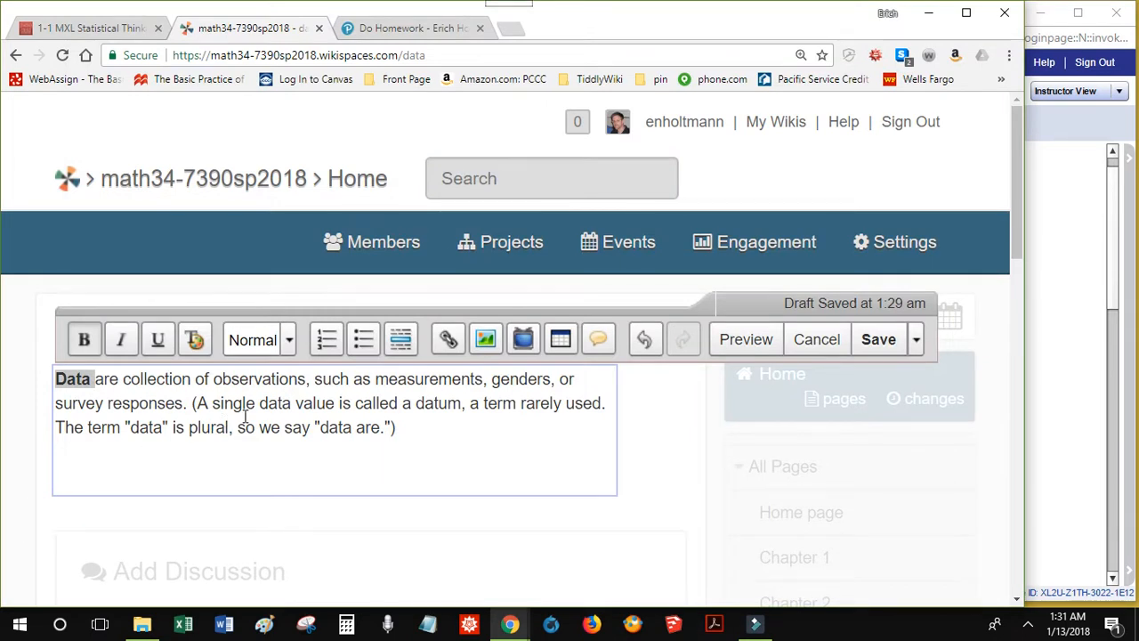
pyautogui.keyDown('shift'); pyautogui.click(411, 403); pyautogui.keyUp('shift')
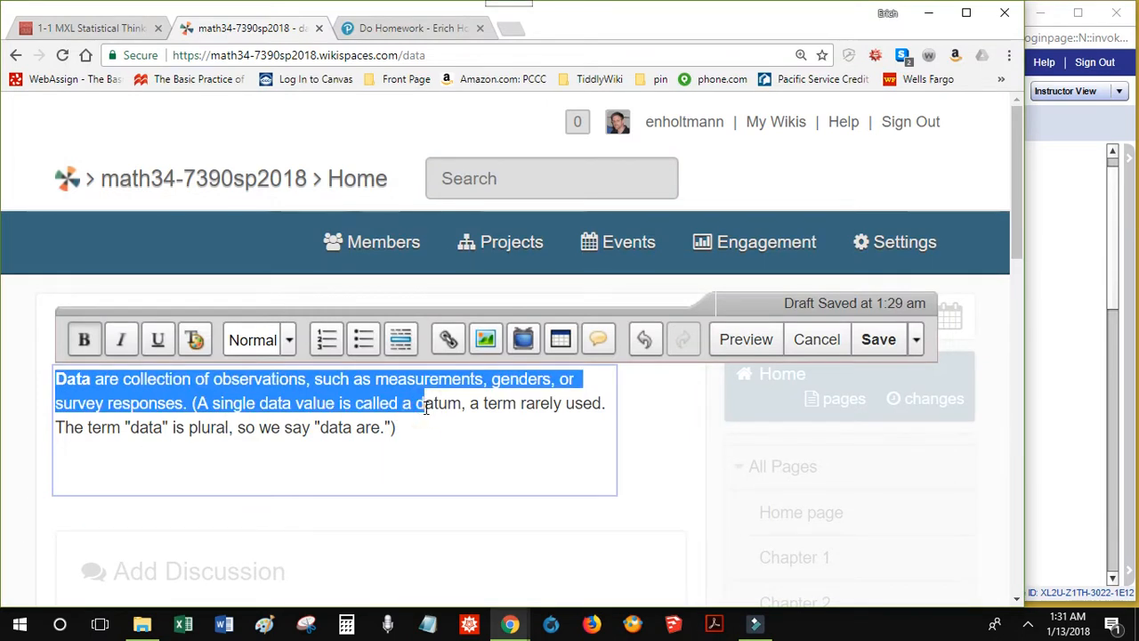
pyautogui.click(444, 405)
pyautogui.doubleClick(444, 406)
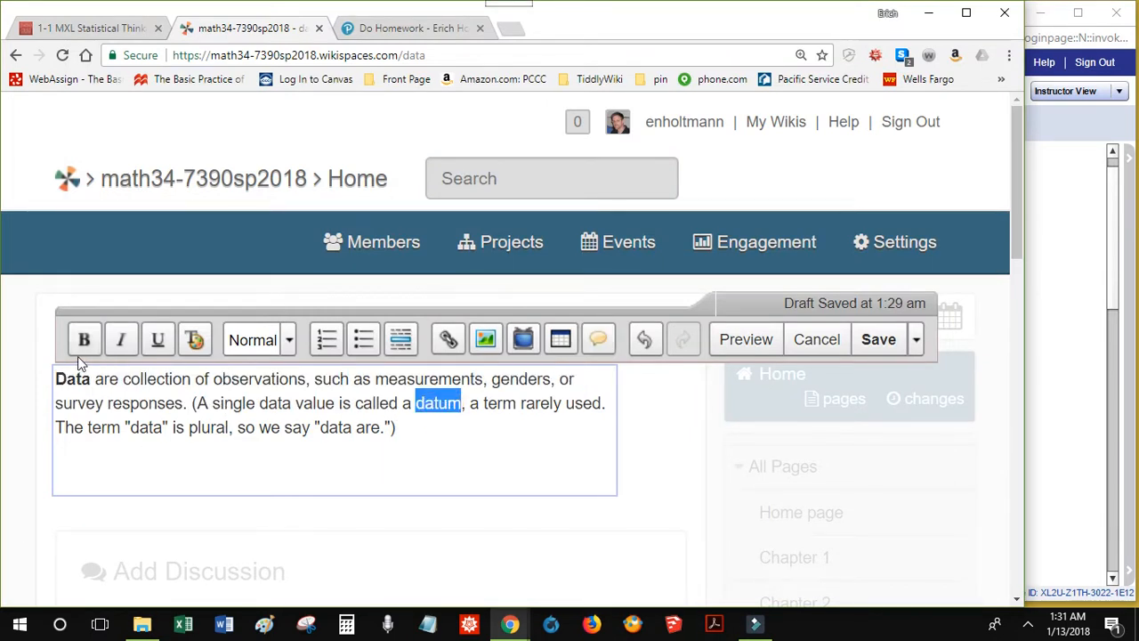
pyautogui.click(123, 342)
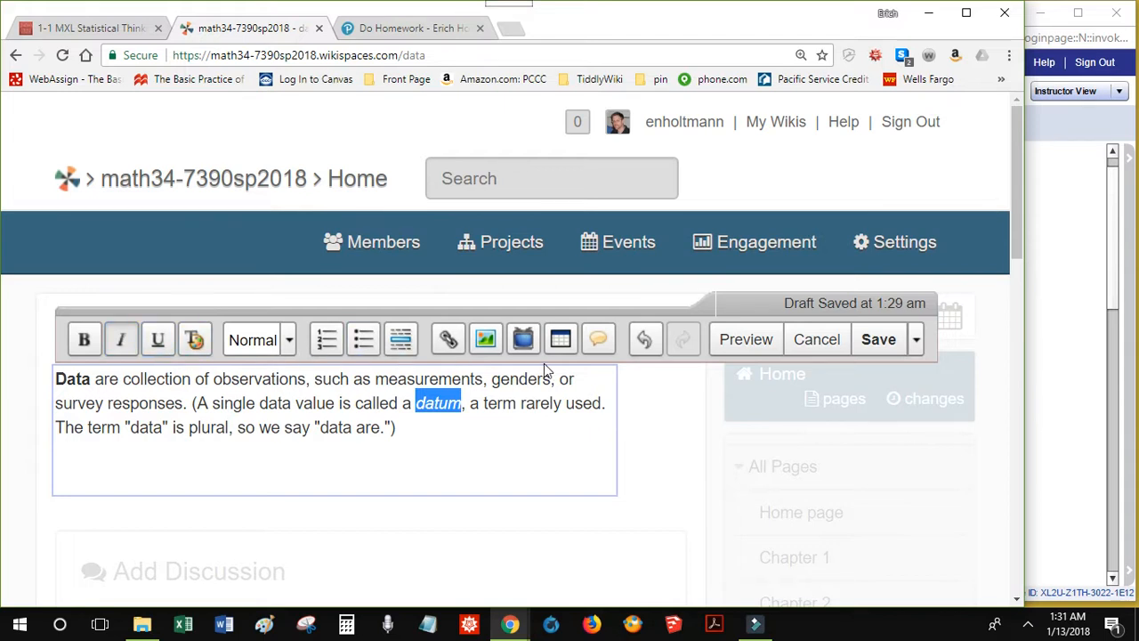
pyautogui.click(437, 431)
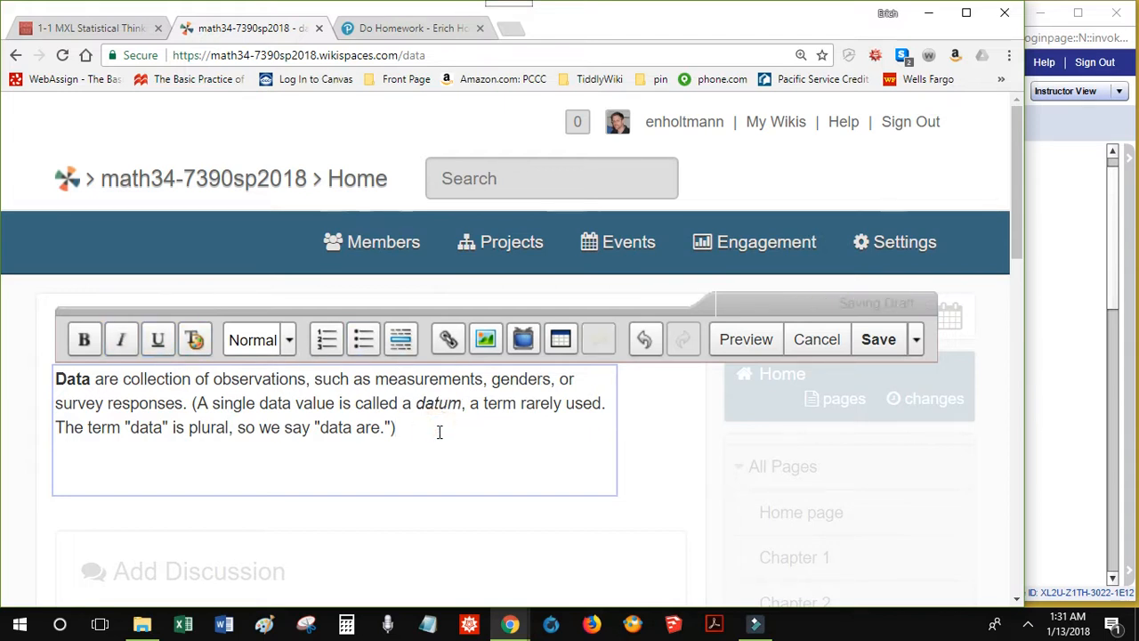
pyautogui.click(874, 341)
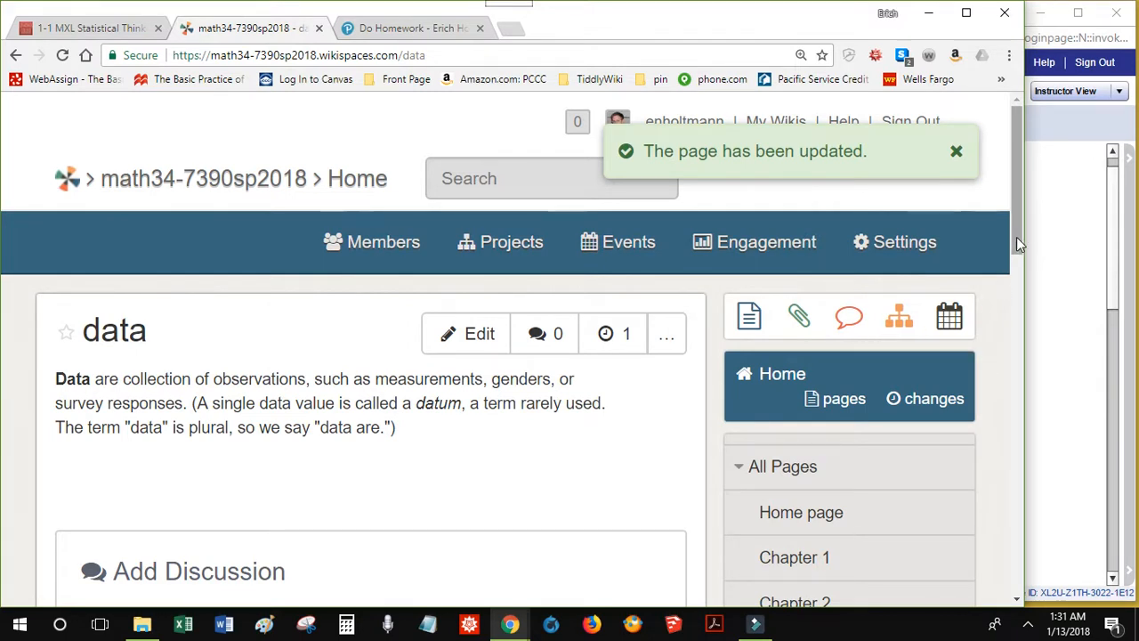
# Collapse the All Pages group in the wiki's page list, expand Key concept, and open its Statistical significance page
pyautogui.moveTo(1016, 237); pyautogui.dragTo(1025, 283)
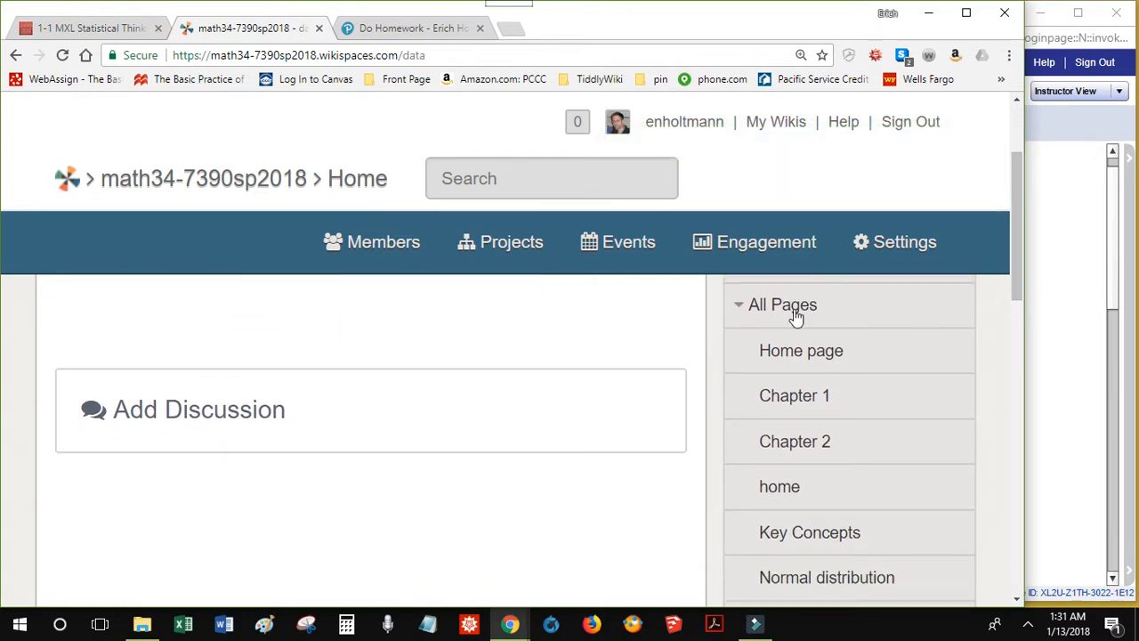
pyautogui.click(739, 304)
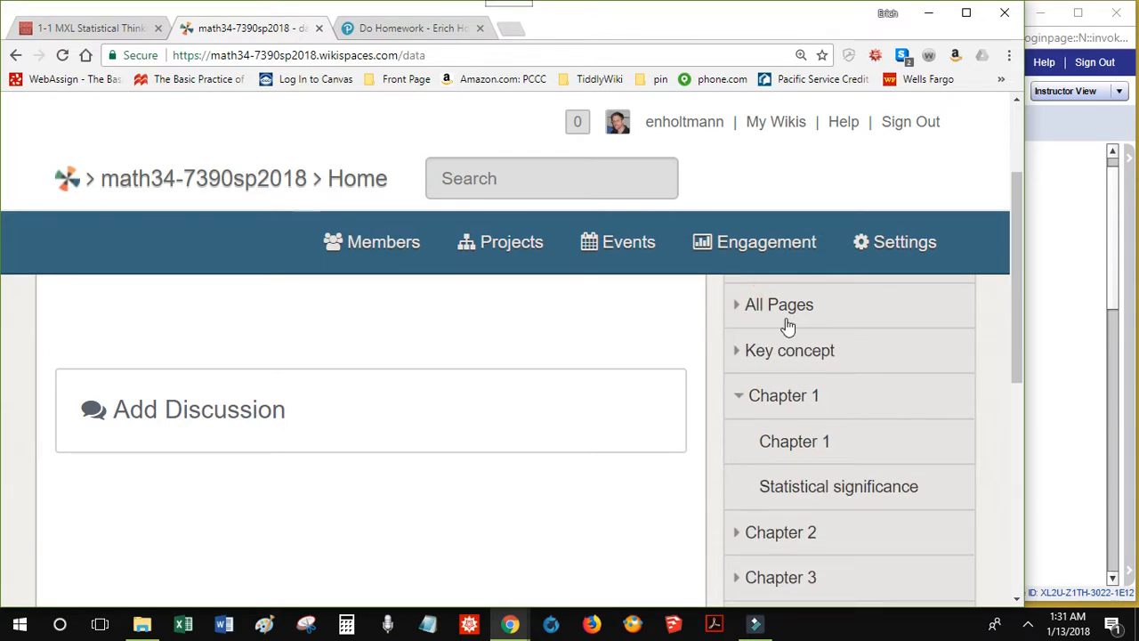
pyautogui.click(737, 351)
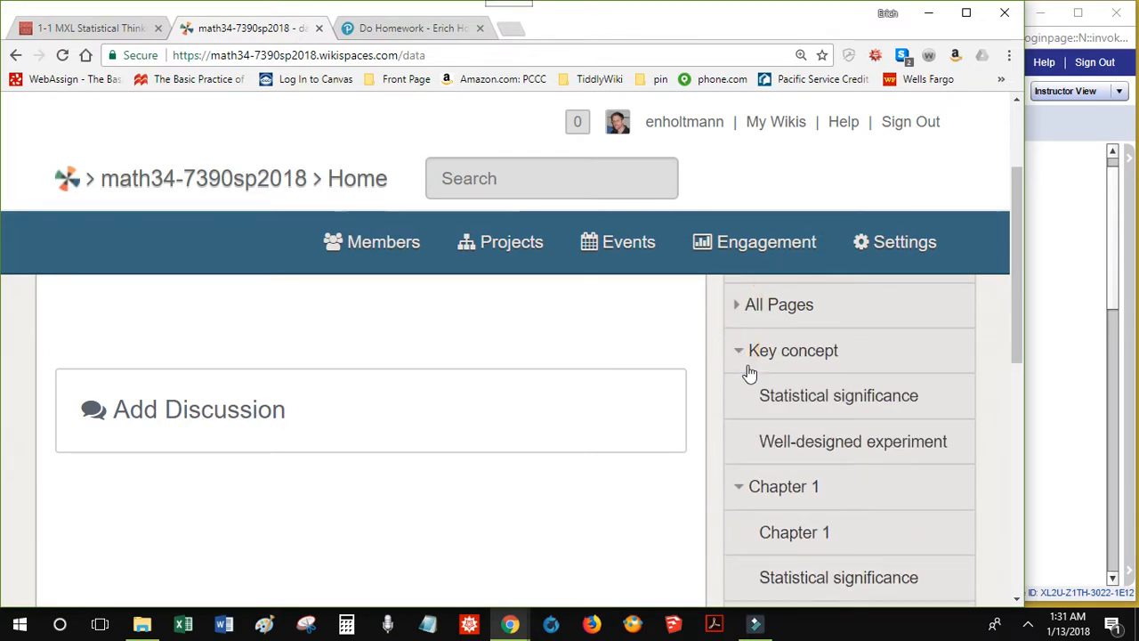
pyautogui.click(774, 397)
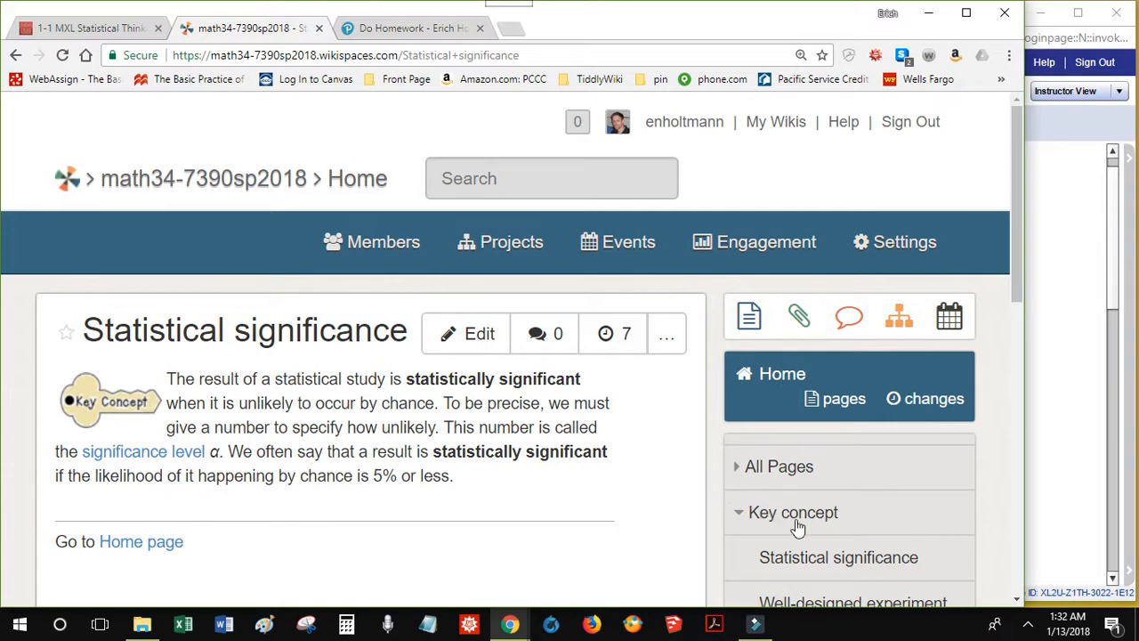
# Look over the Statistical significance page, follow its key image to the Key Concepts page, and review that page's content
pyautogui.moveTo(1016, 290); pyautogui.dragTo(1006, 312)
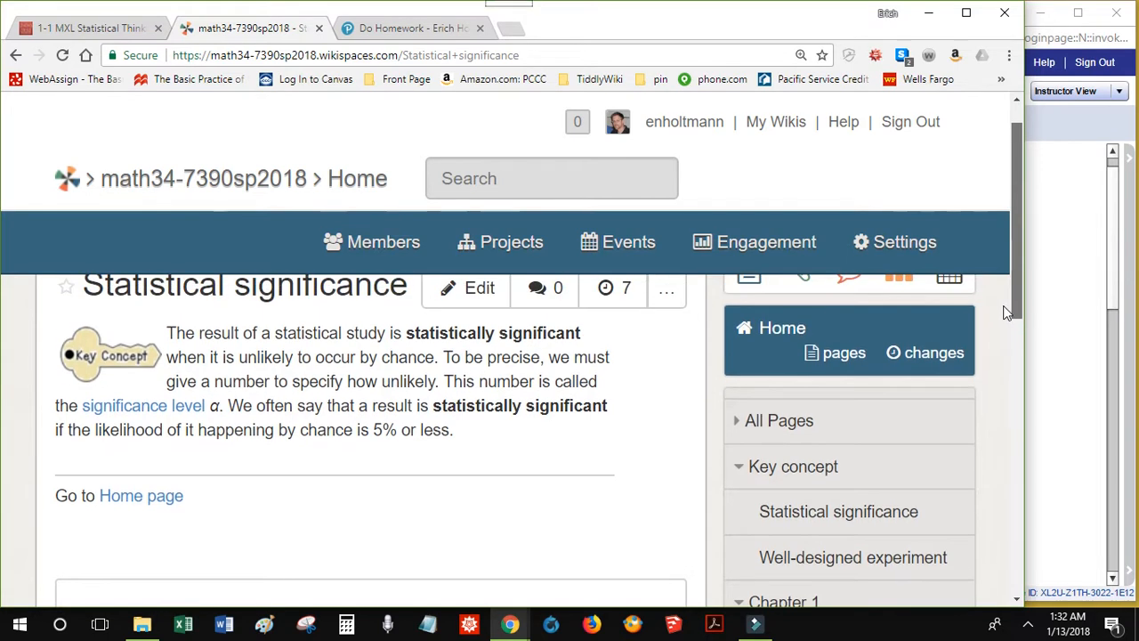
pyautogui.click(87, 354)
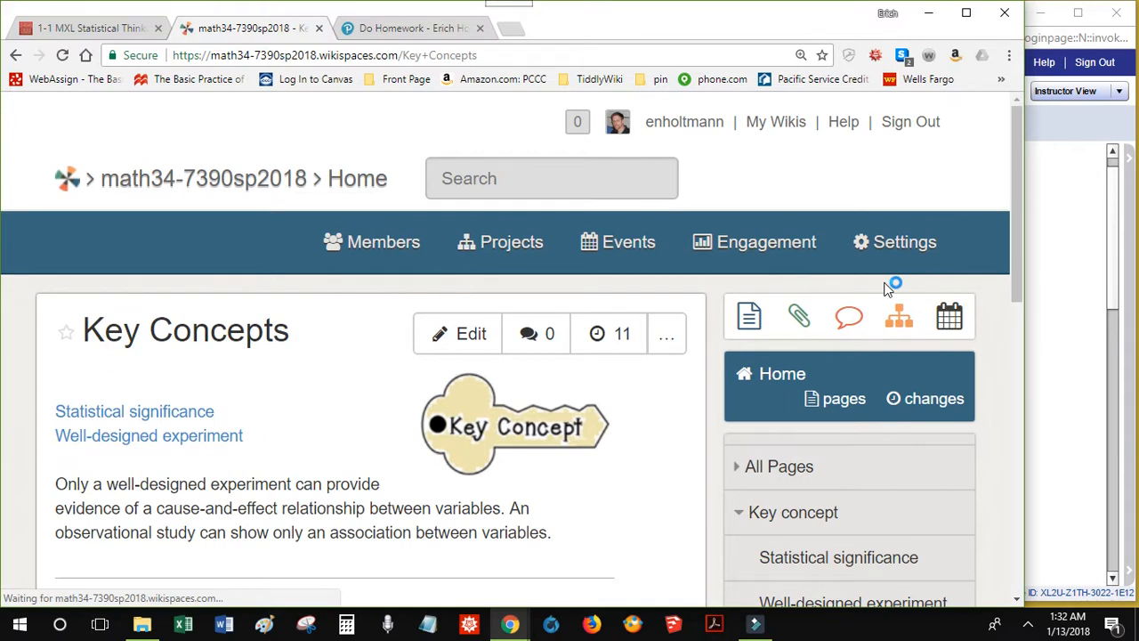
pyautogui.moveTo(1015, 273); pyautogui.dragTo(1019, 311)
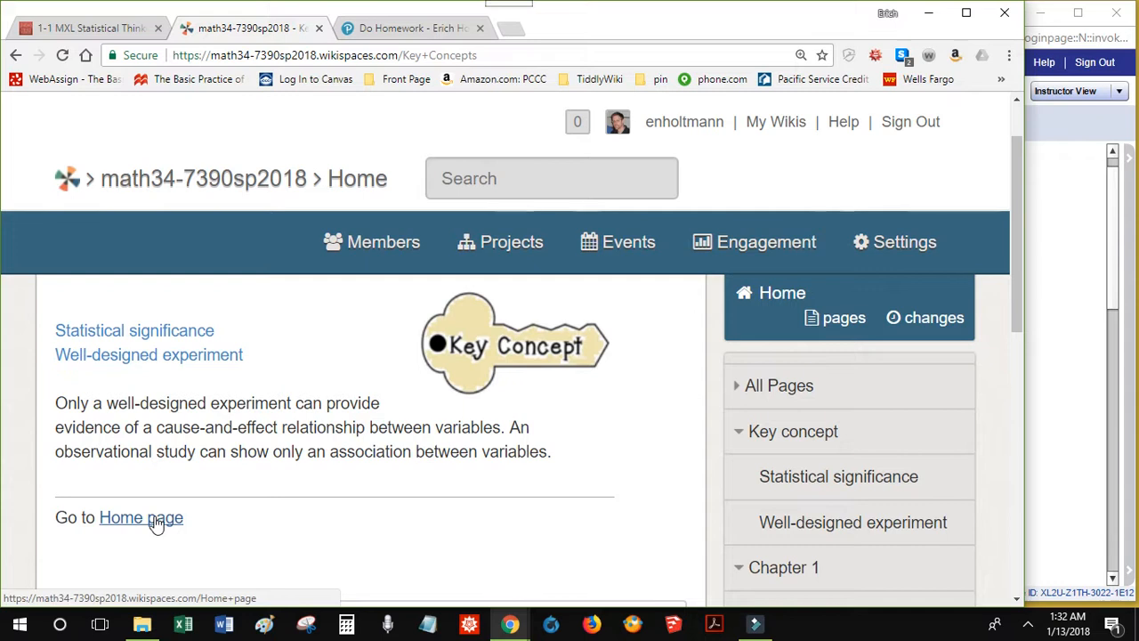
pyautogui.moveTo(1018, 319); pyautogui.dragTo(1018, 352)
# Expand the All Pages group in the wiki's page list and open the data page
pyautogui.click(733, 326)
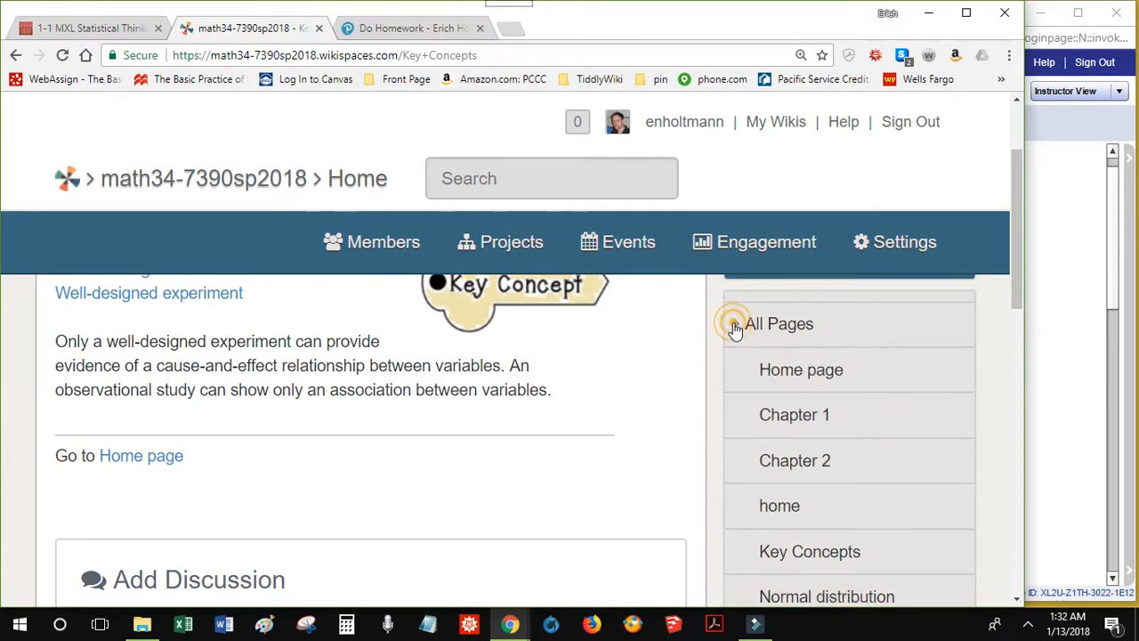
pyautogui.moveTo(1017, 200); pyautogui.dragTo(1035, 350)
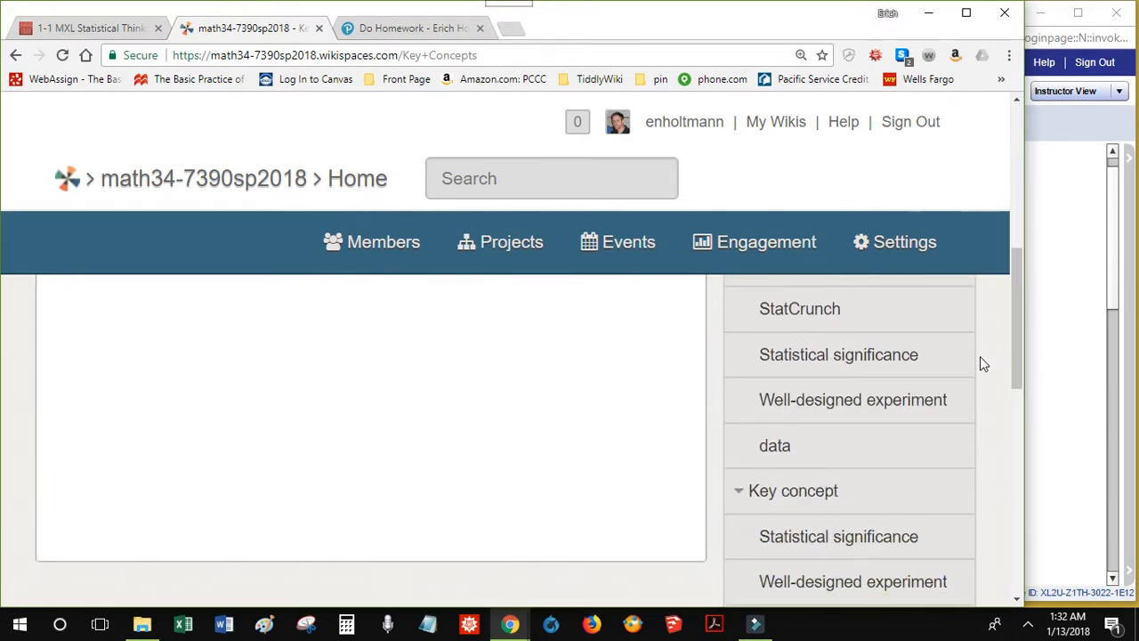
pyautogui.click(774, 450)
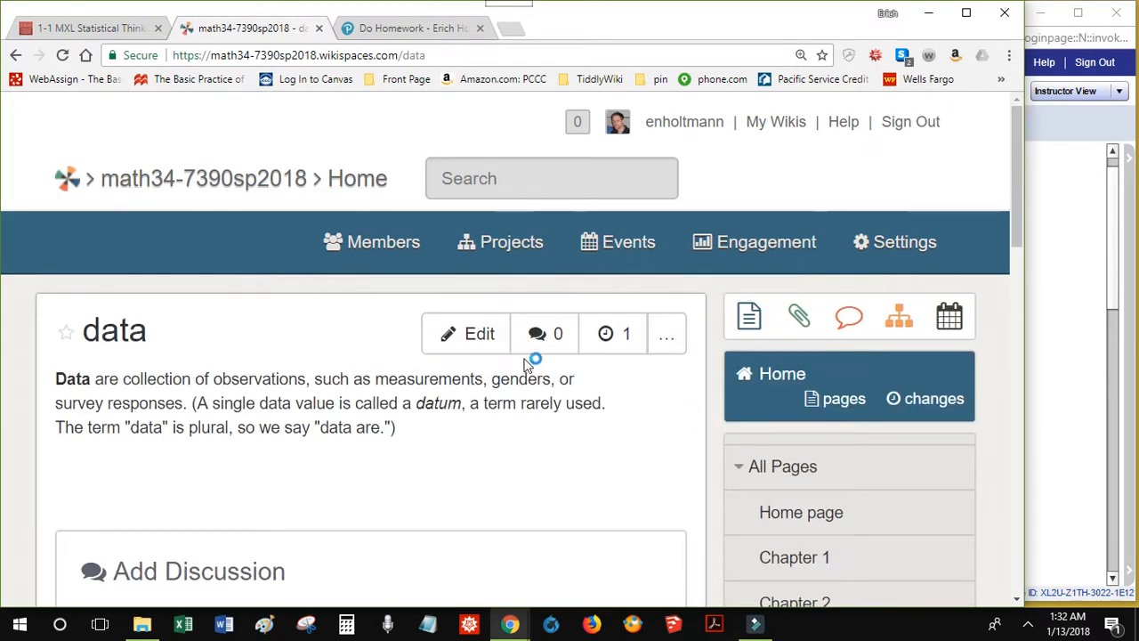
# Edit the data page, adding a horizontal rule below the definition and the text "Go to Home page" under it
pyautogui.click(480, 335)
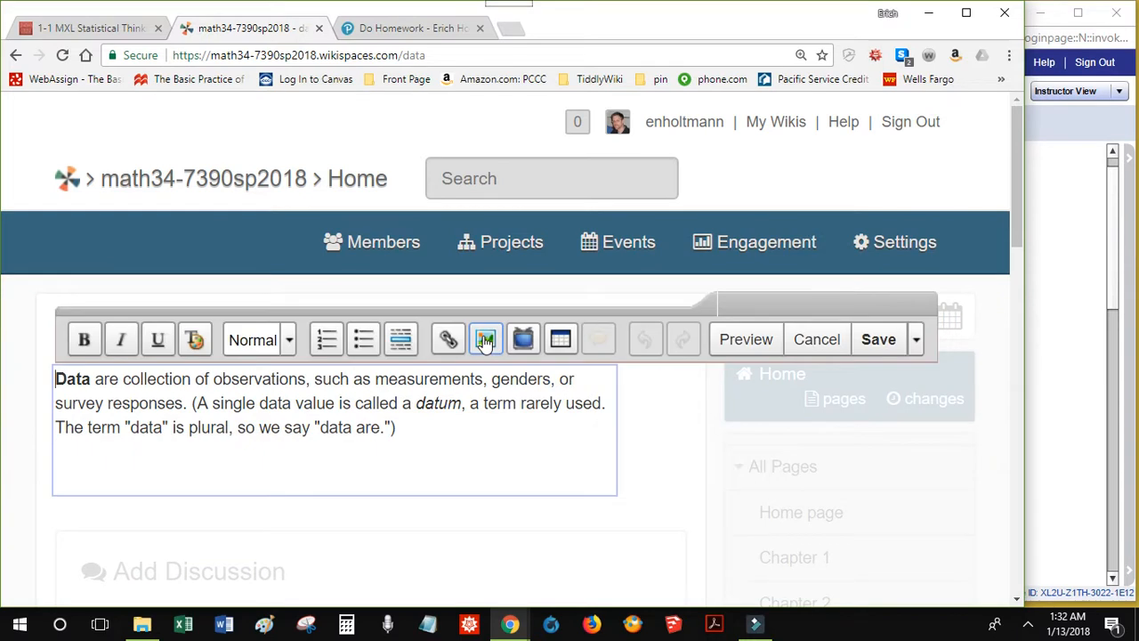
pyautogui.click(453, 428)
pyautogui.press('Return')
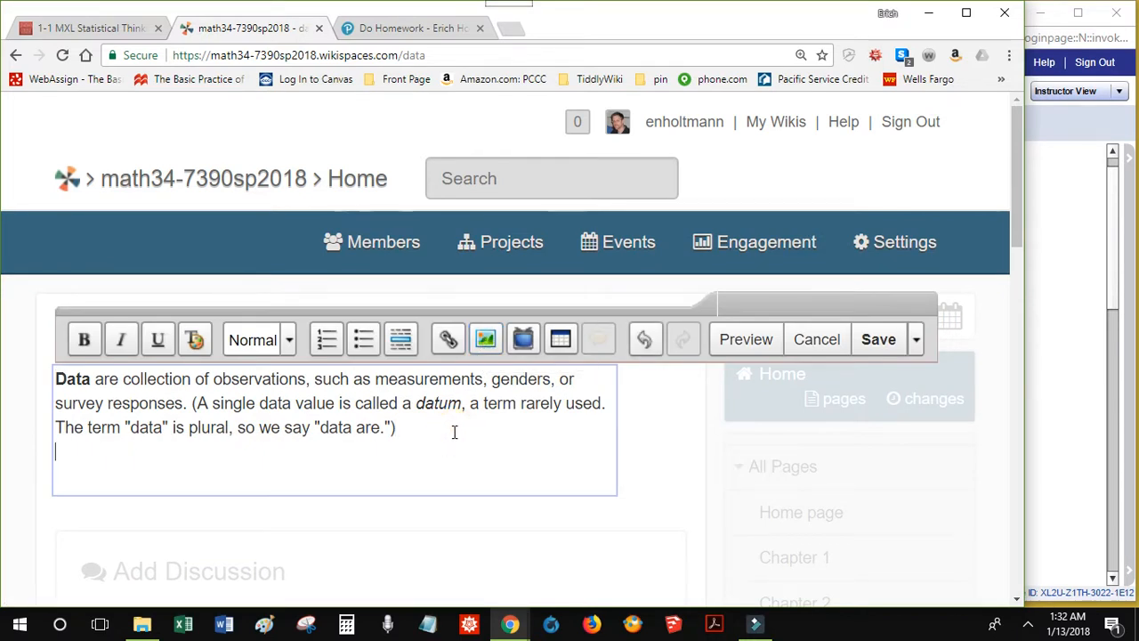
pyautogui.click(400, 347)
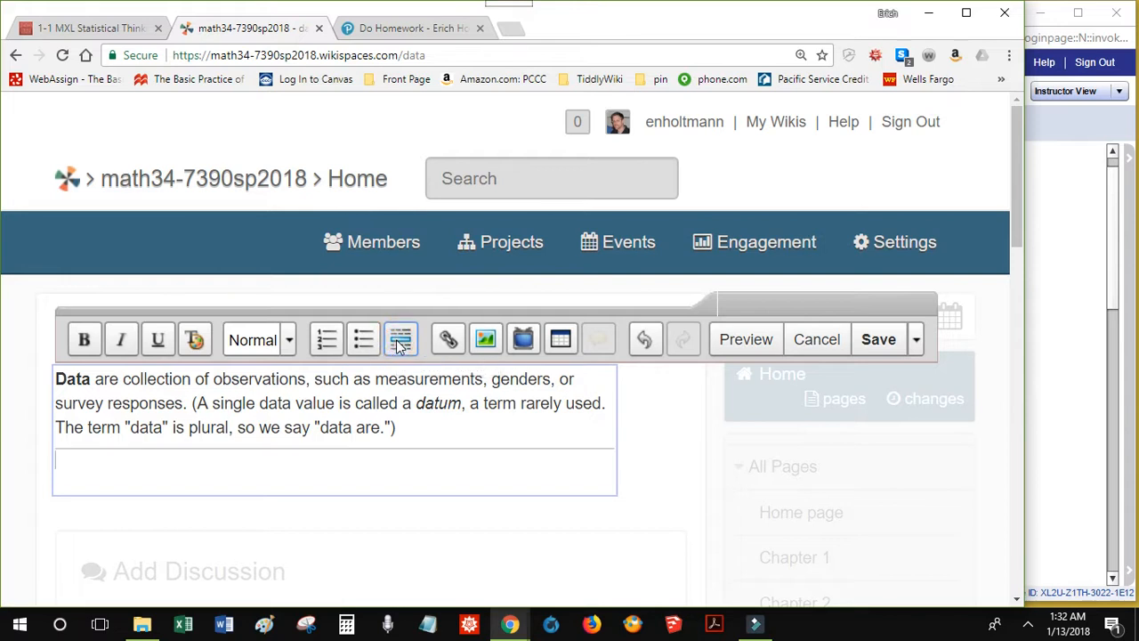
pyautogui.write('Go to Home page')
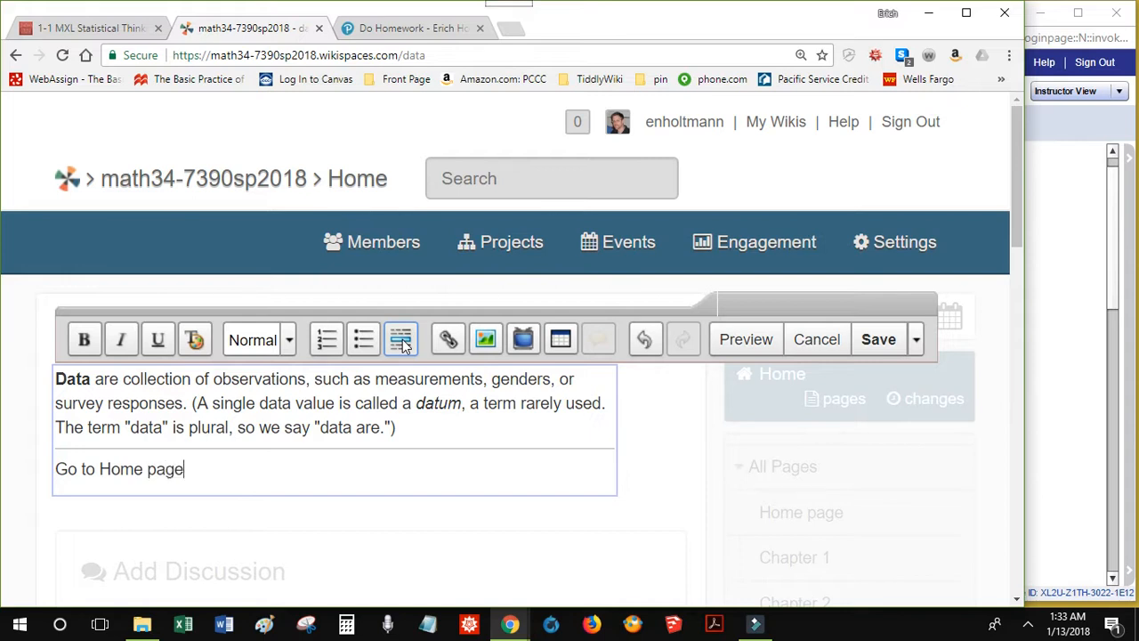
# Link the words "Home page" in the new line to the wiki's Home page and save the data page
pyautogui.hotkey('ctrl', 'shift', 'Left')
pyautogui.hotkey('ctrl', 'shift', 'Left')
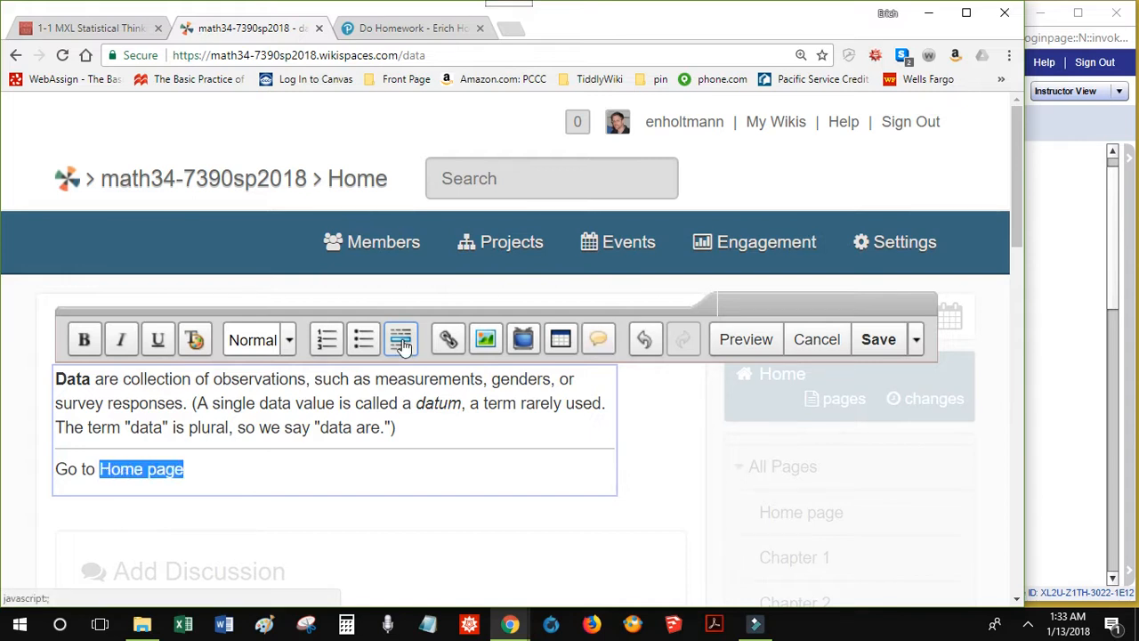
pyautogui.click(449, 341)
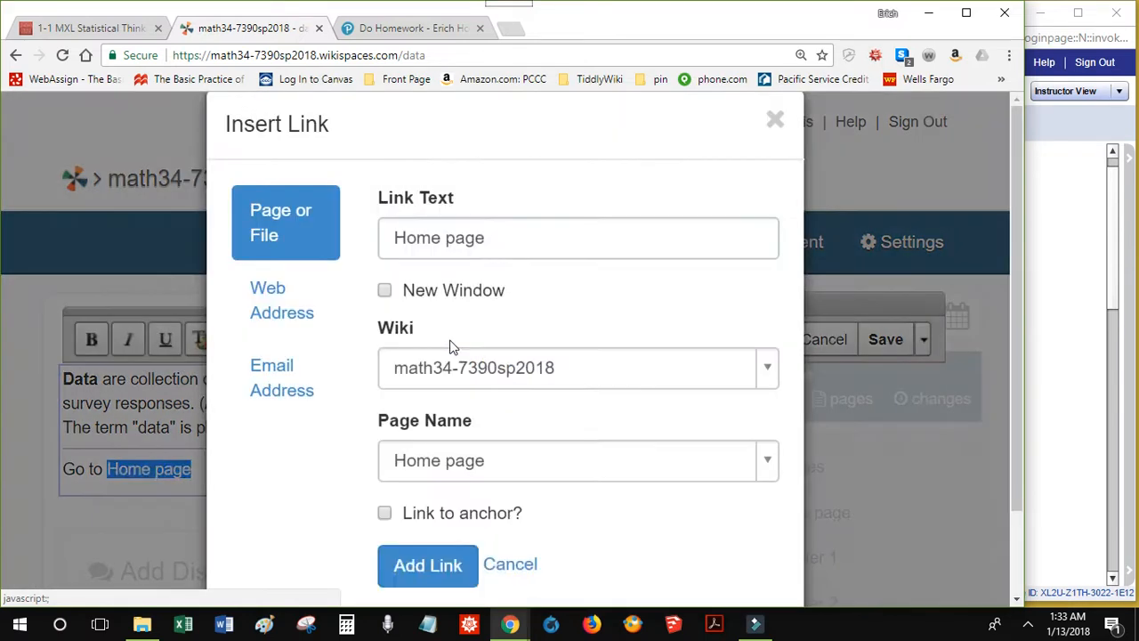
pyautogui.click(455, 600)
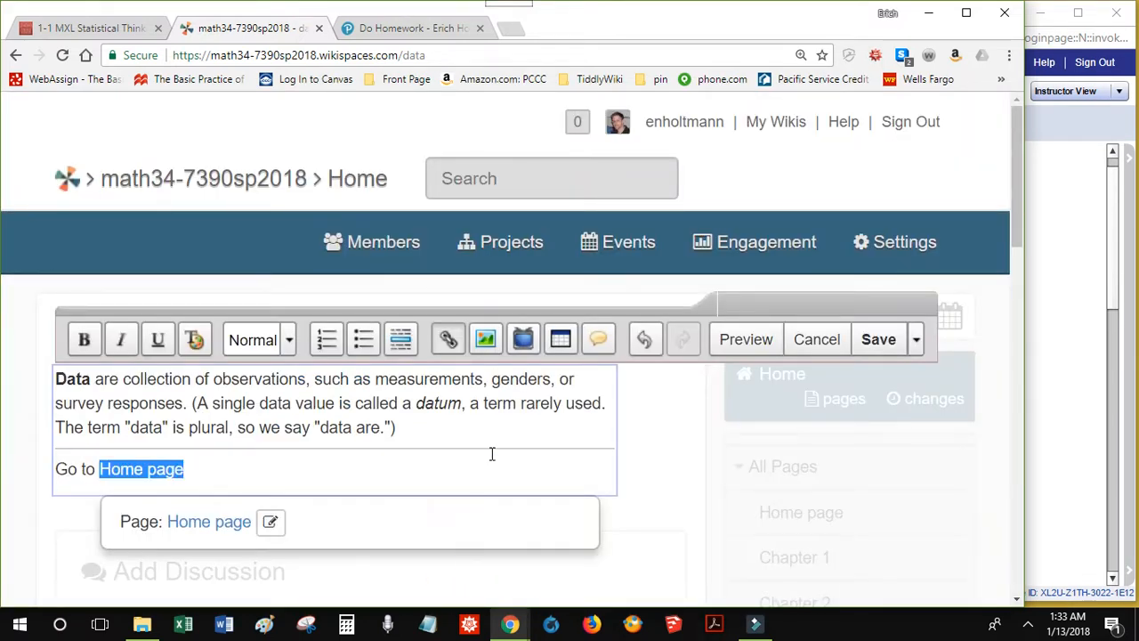
pyautogui.click(872, 342)
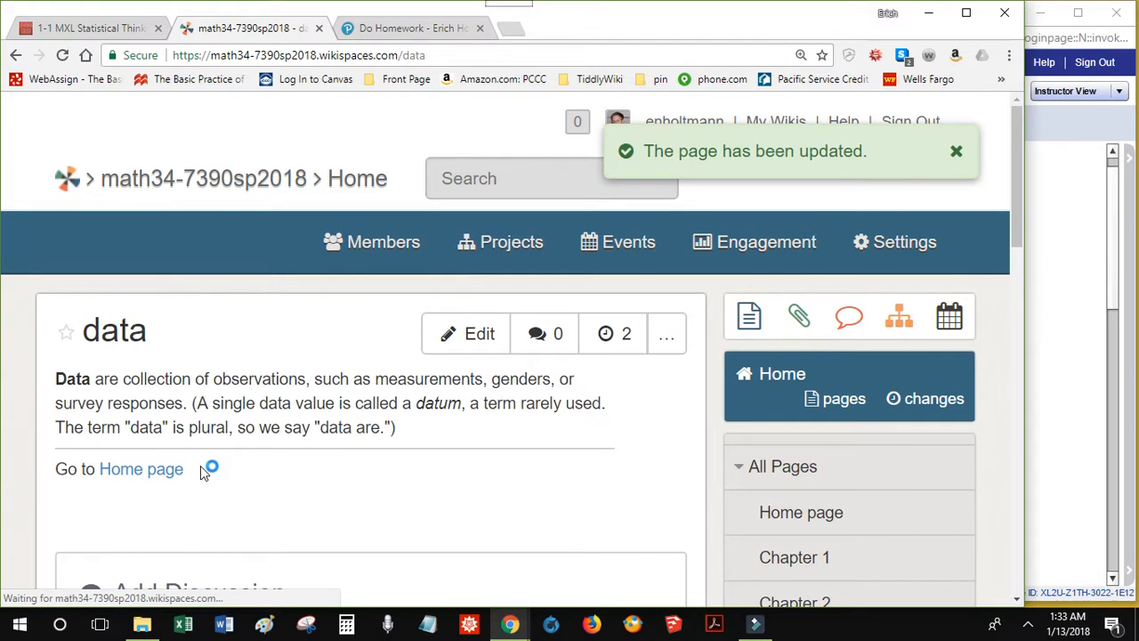
# Test the new Home page link, look over the Big Picture diagram there, and open the Key Concepts page
pyautogui.click(174, 470)
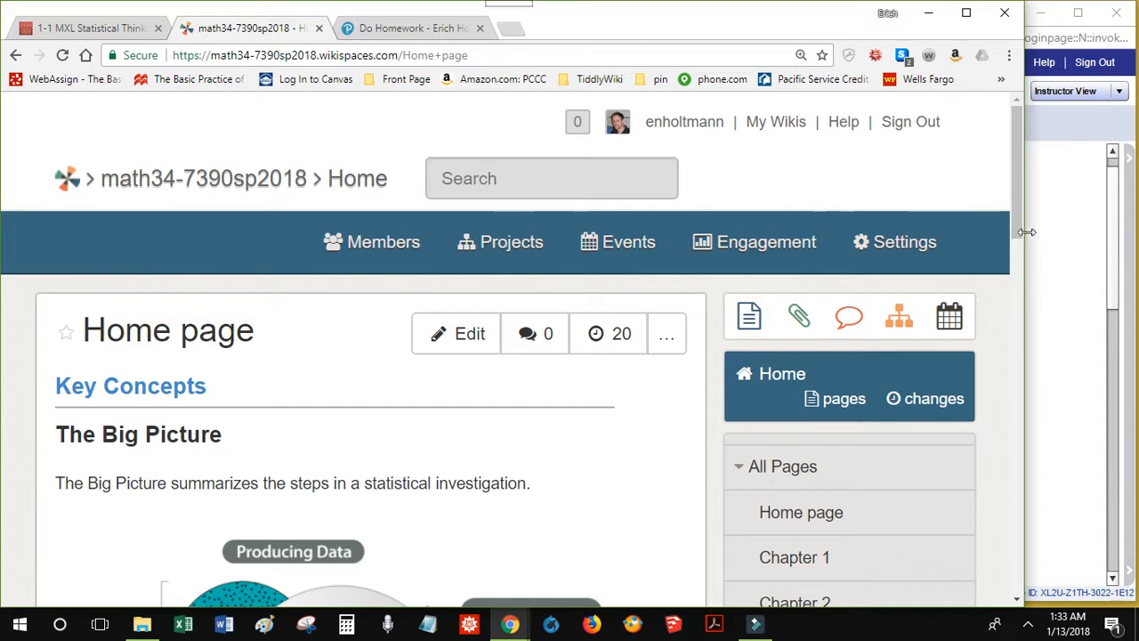
pyautogui.moveTo(1018, 229); pyautogui.dragTo(1038, 295)
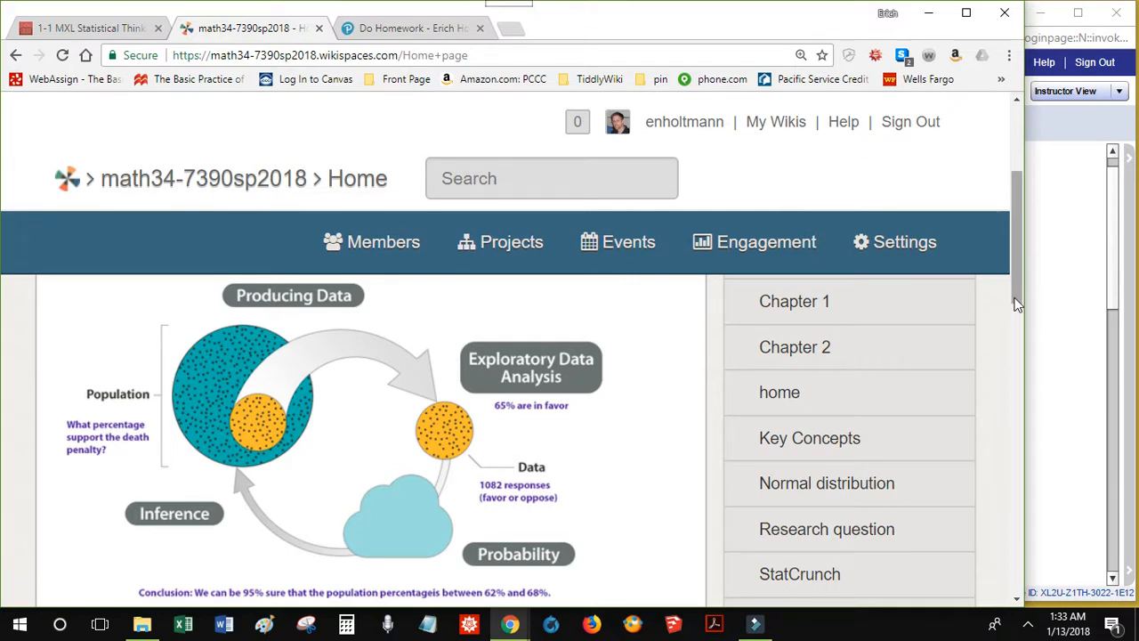
pyautogui.moveTo(1016, 303); pyautogui.dragTo(997, 206)
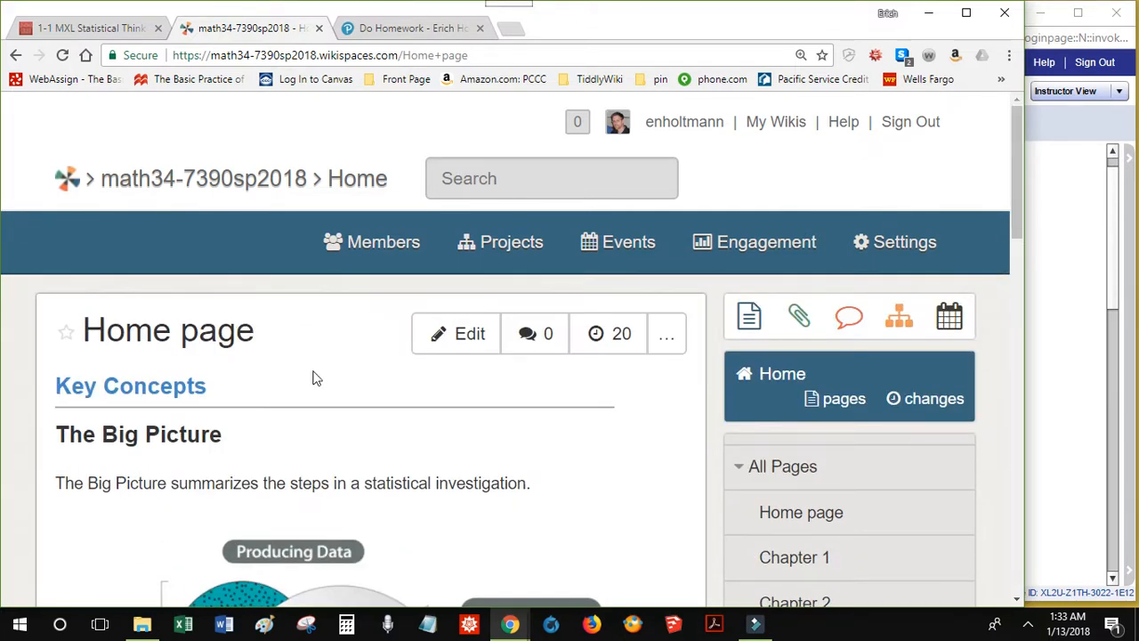
pyautogui.click(197, 387)
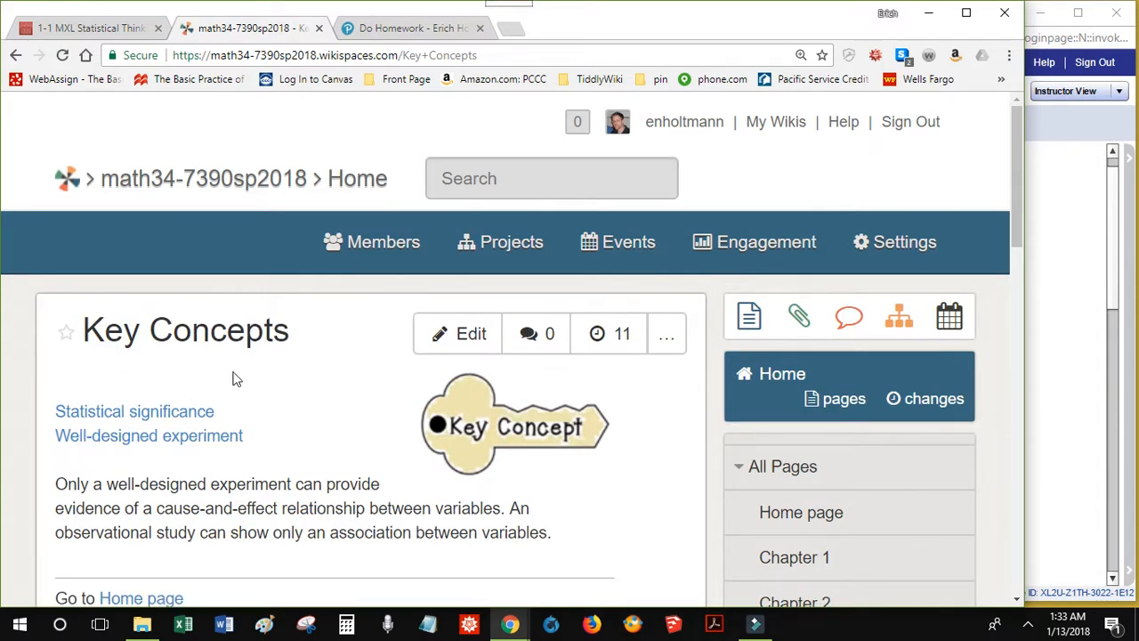
# Delete the included page list and the first letter of the paragraph on the Key Concepts page, and save it
pyautogui.click(442, 338)
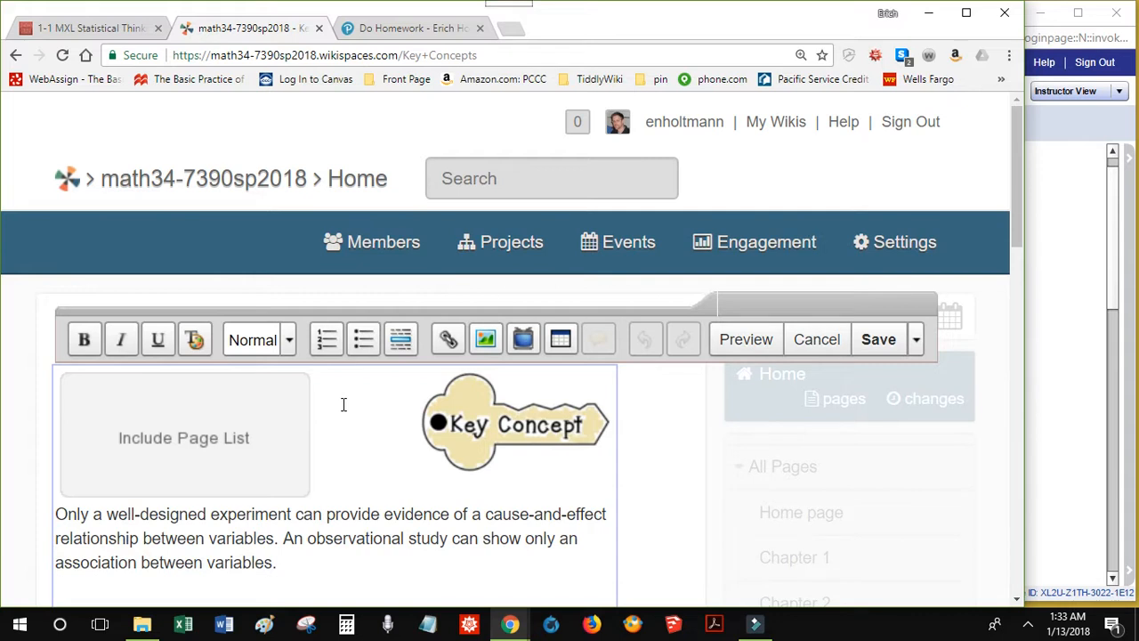
pyautogui.click(302, 433)
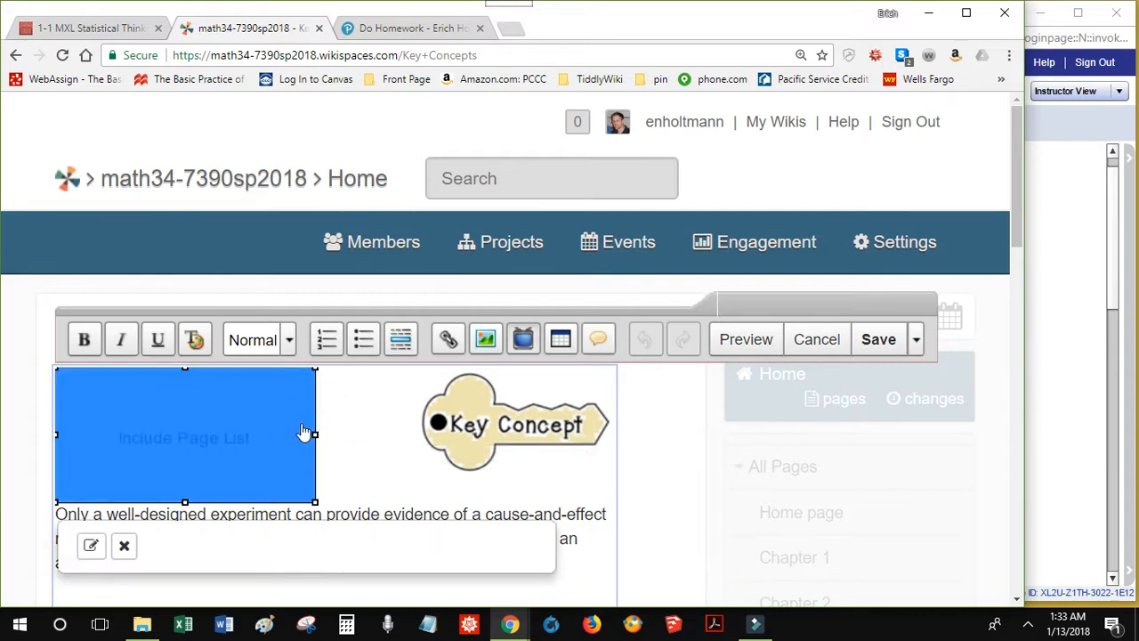
pyautogui.press('Delete')
pyautogui.press('Delete')
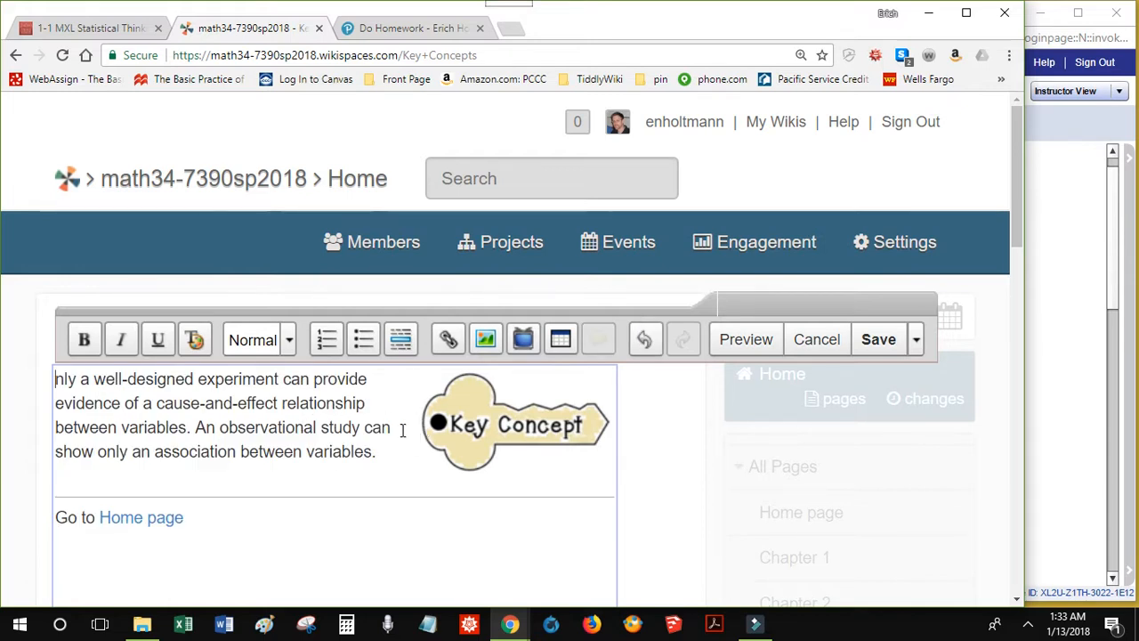
pyautogui.click(870, 347)
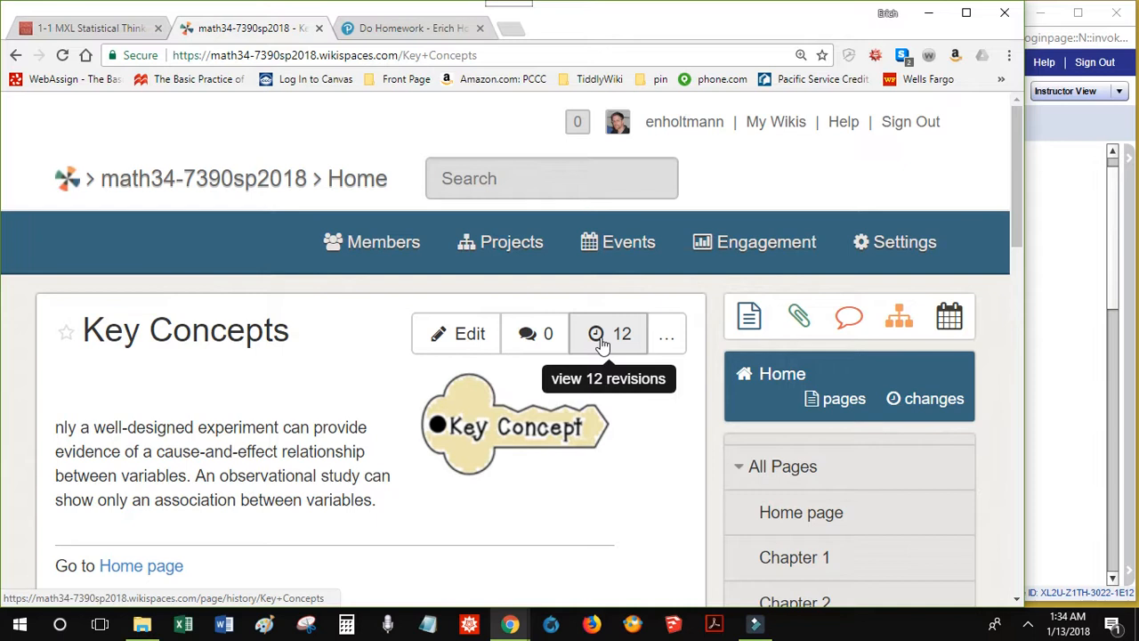
# Revert the Key Concepts page to its Jan 13, 2018 1:10 am revision from the page history, leaving the comment empty
pyautogui.click(602, 343)
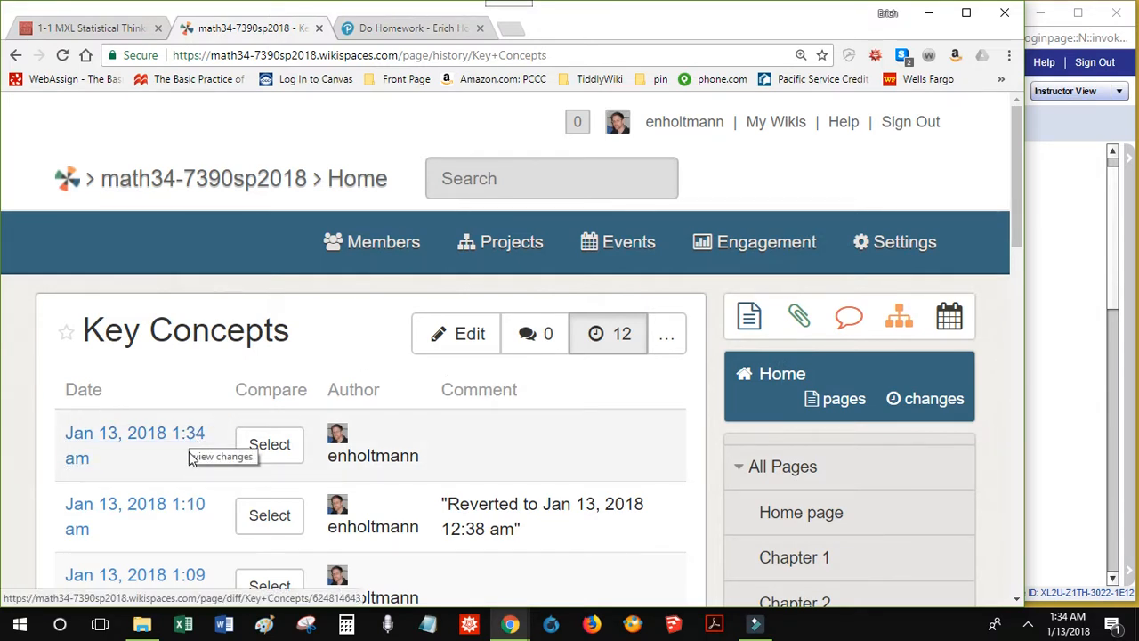
pyautogui.click(189, 510)
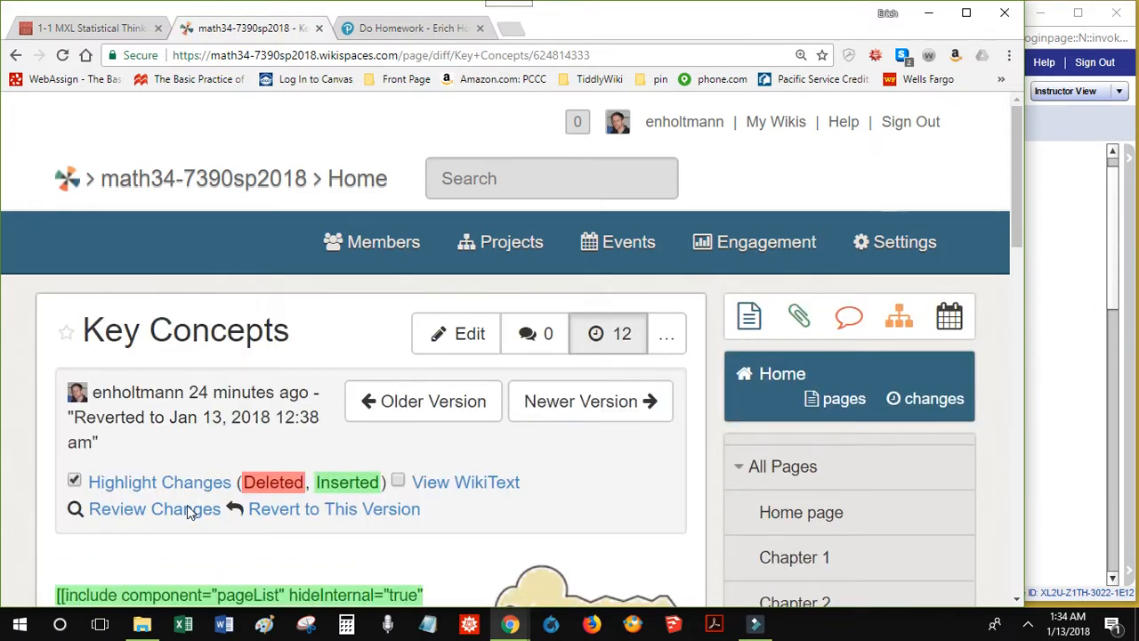
pyautogui.click(273, 512)
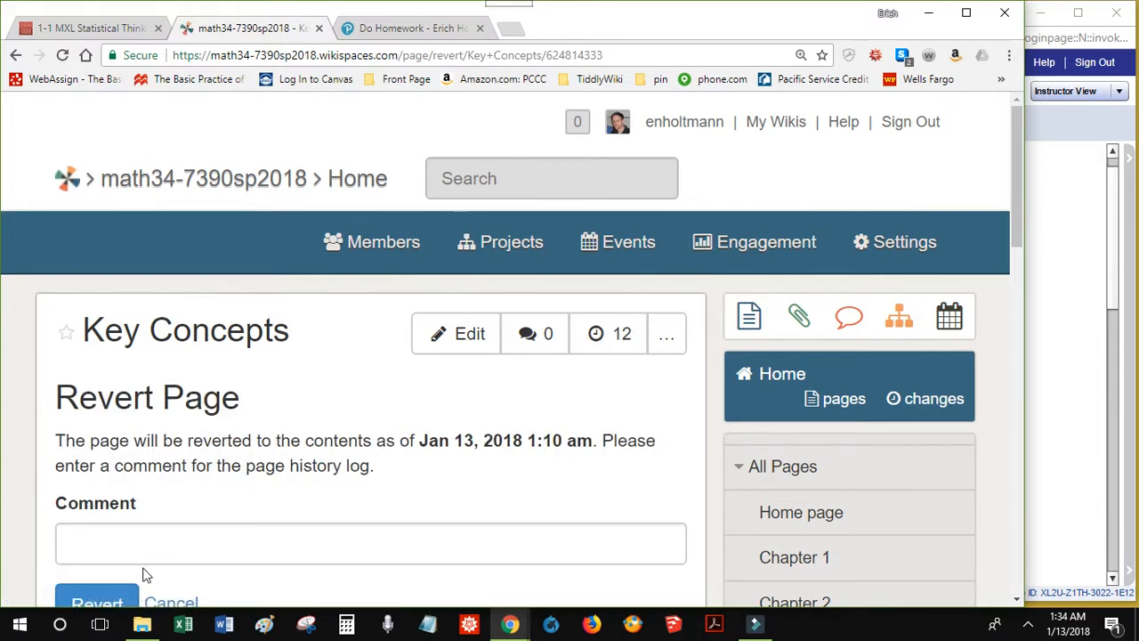
pyautogui.scroll(-1, 605, 501)
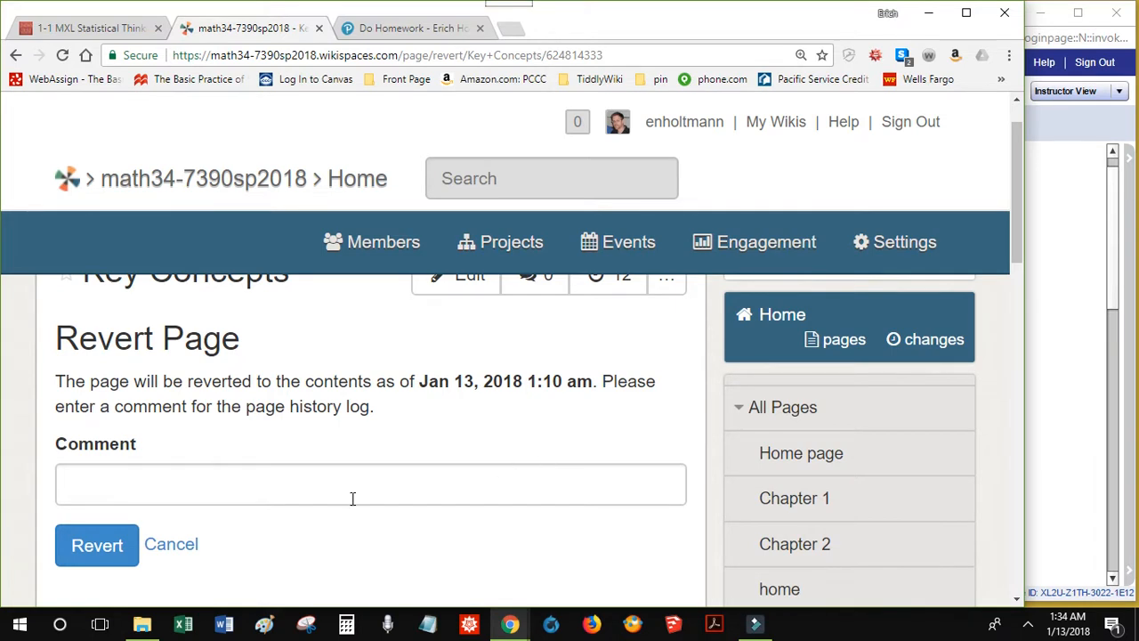
pyautogui.click(102, 545)
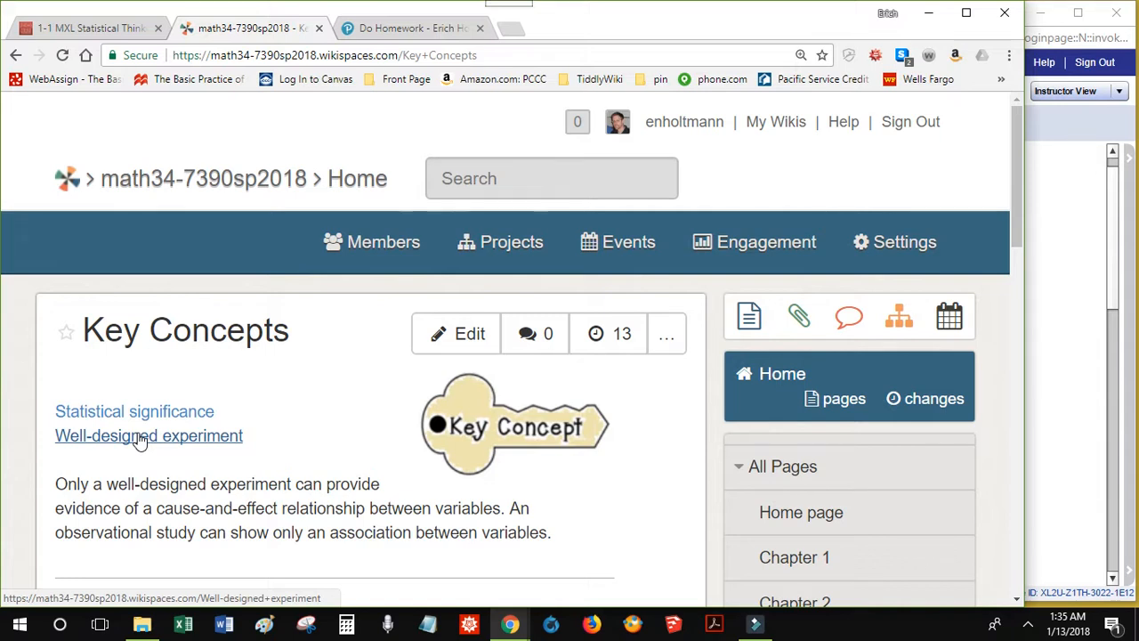
# Open the Home page and follow the Chapter 1 link in the paragraph about producing data
pyautogui.click(798, 516)
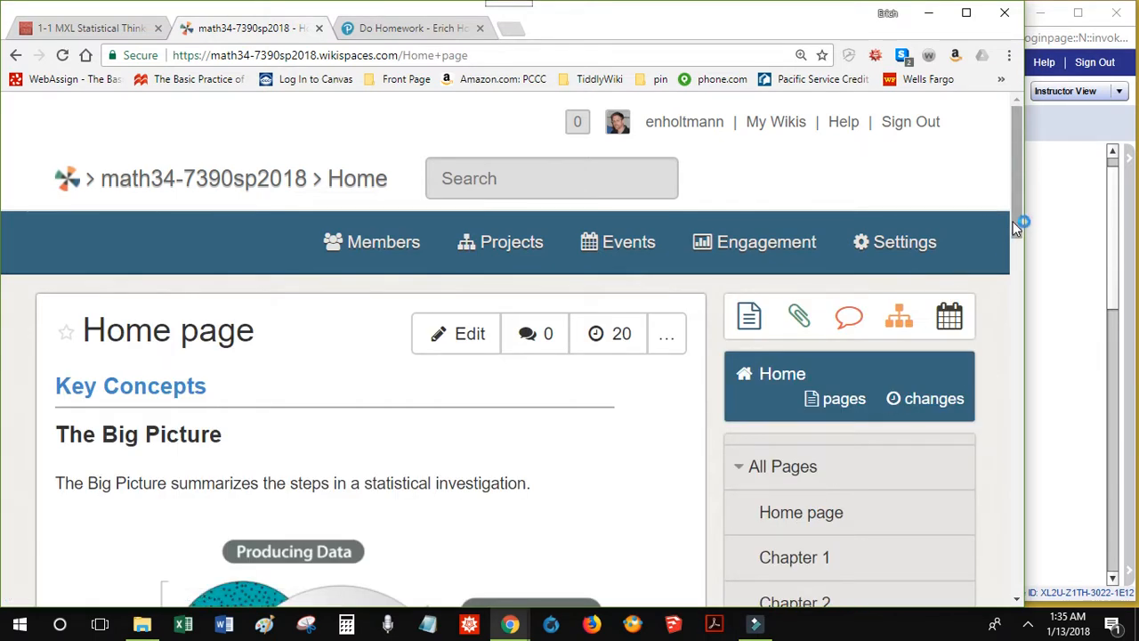
pyautogui.moveTo(1012, 222); pyautogui.dragTo(1036, 372)
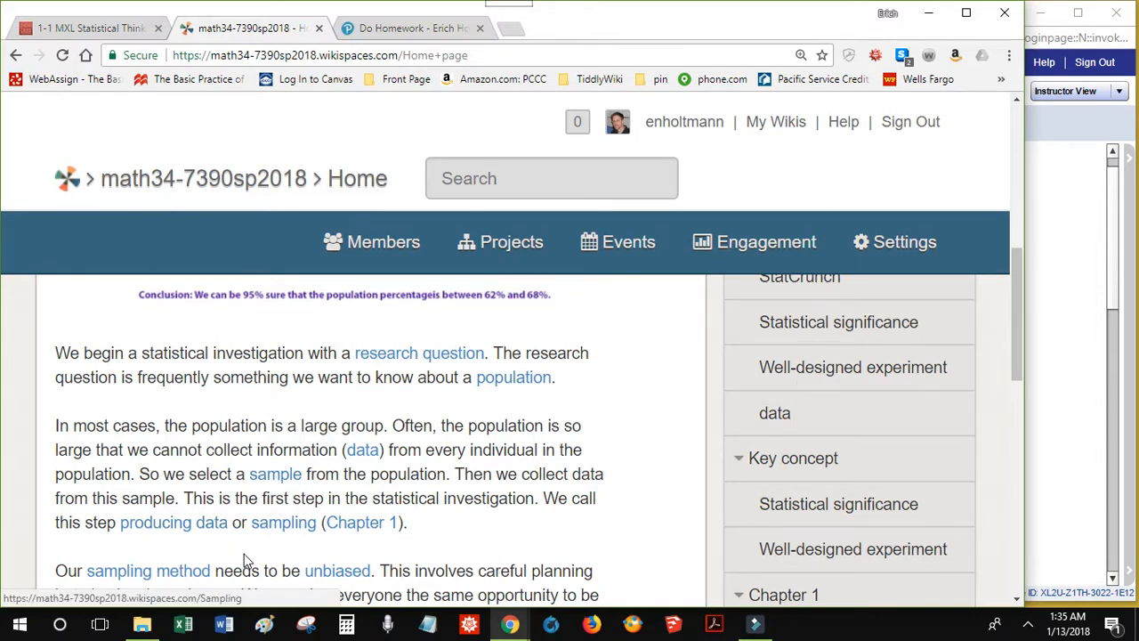
pyautogui.click(376, 523)
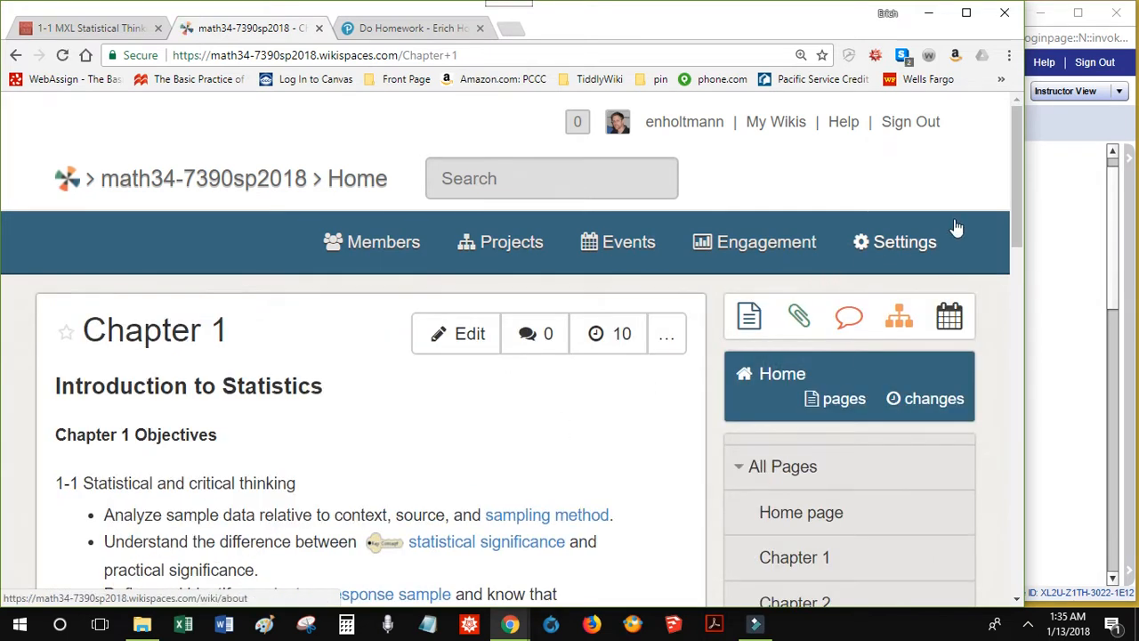
# Compare the chapter objectives on page 3 of the eText with the objectives on the wiki's Chapter 1 page
pyautogui.click(1044, 224)
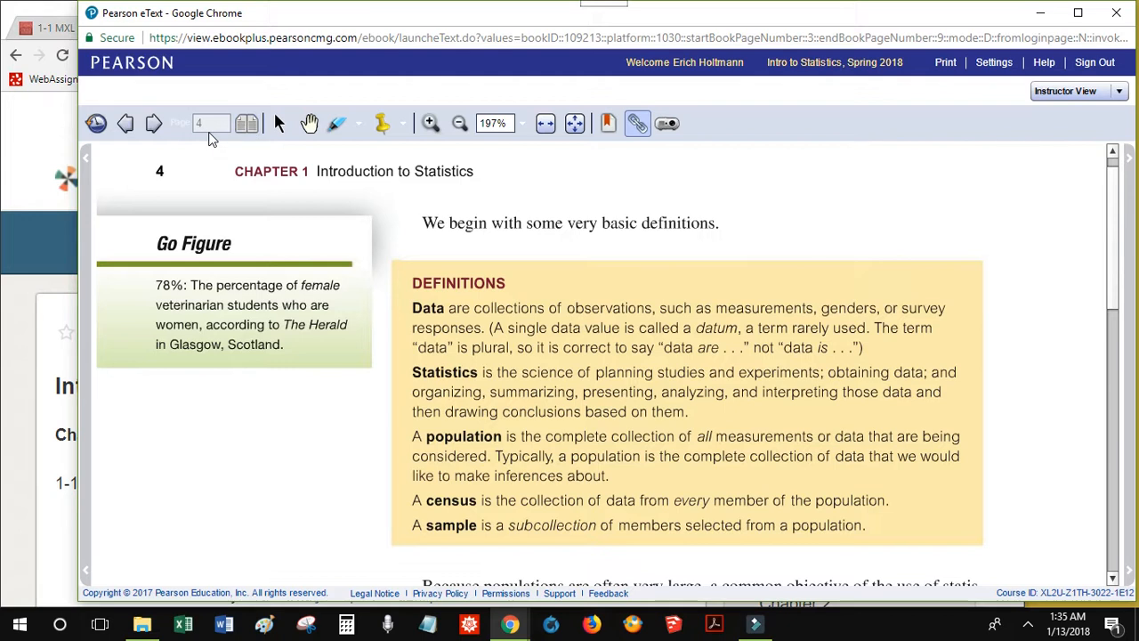
pyautogui.click(124, 125)
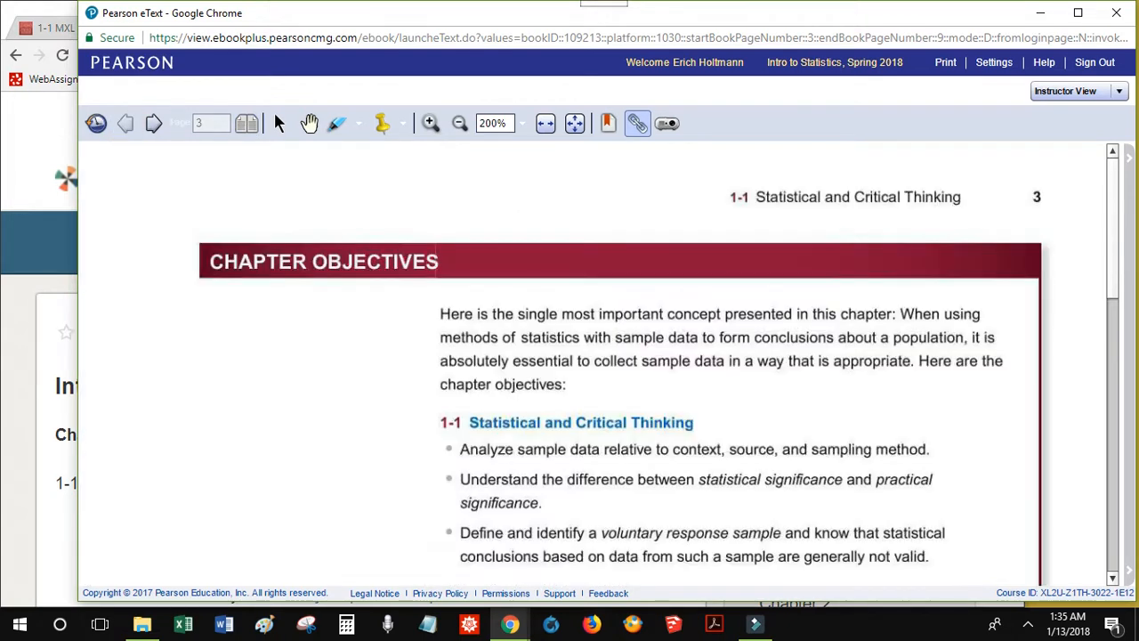
pyautogui.moveTo(1130, 226); pyautogui.dragTo(1124, 329)
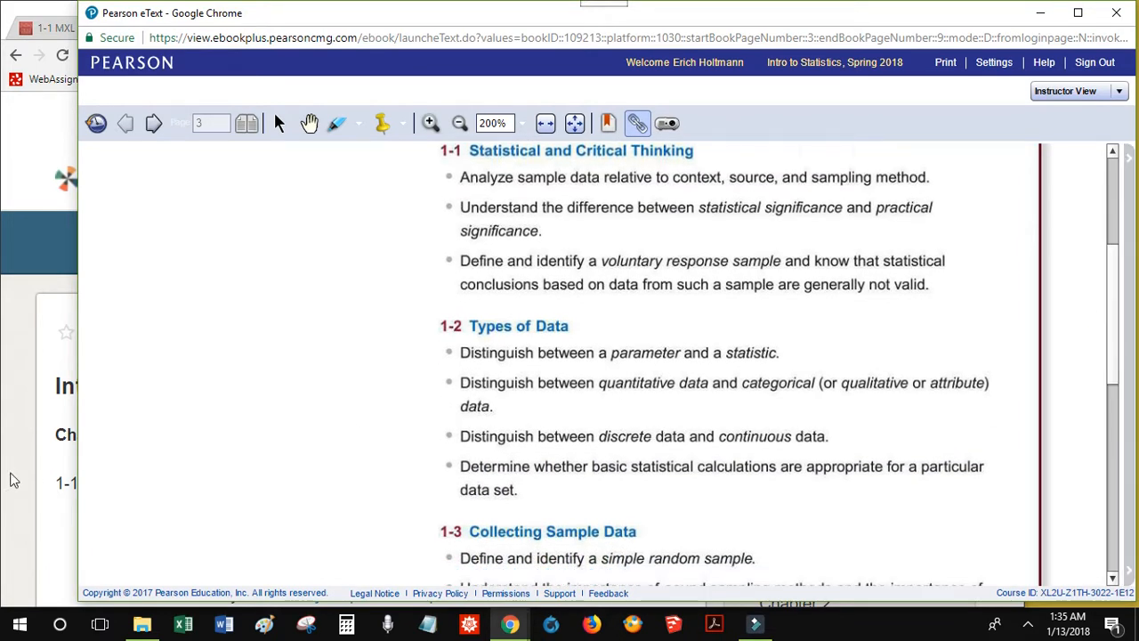
pyautogui.click(11, 479)
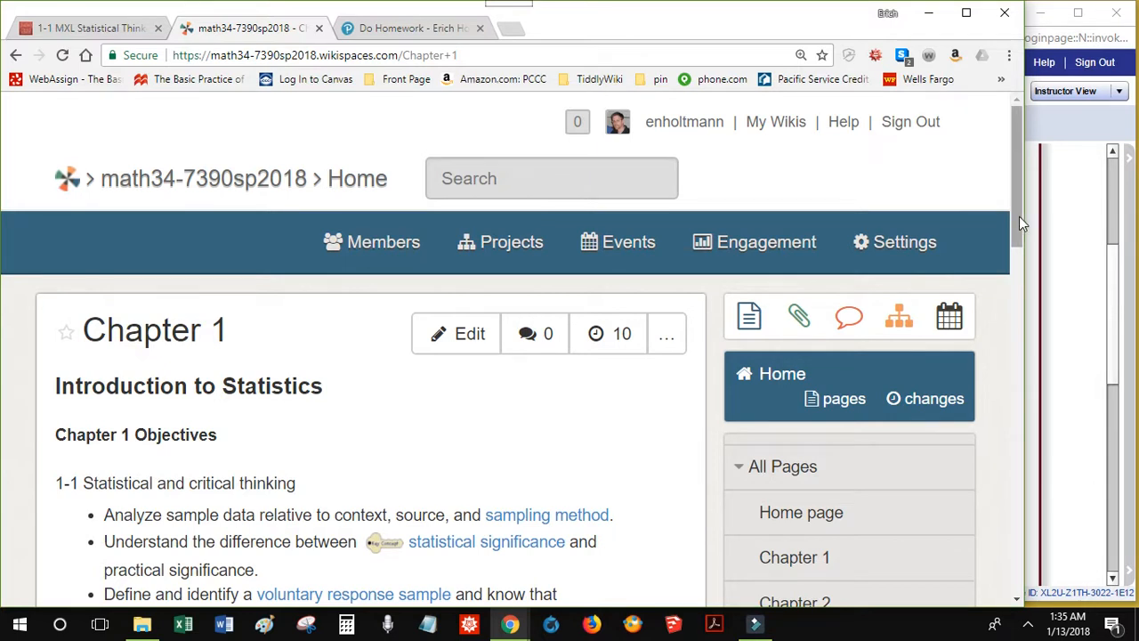
pyautogui.moveTo(1019, 216)
pyautogui.mouseDown()
pyautogui.moveTo(1025, 314)
pyautogui.moveTo(1015, 215)
pyautogui.mouseUp()
pyautogui.moveTo(1015, 215); pyautogui.dragTo(1037, 261)
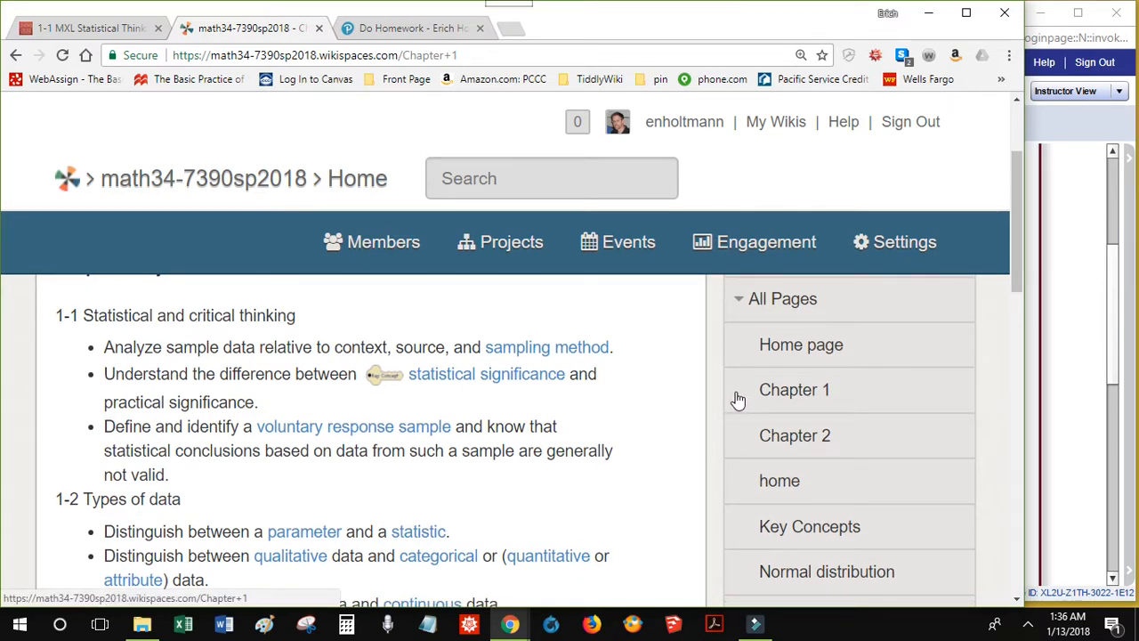
# Collapse the All Pages group in the page list, then collapse and re-expand the Chapter 1 group
pyautogui.click(739, 301)
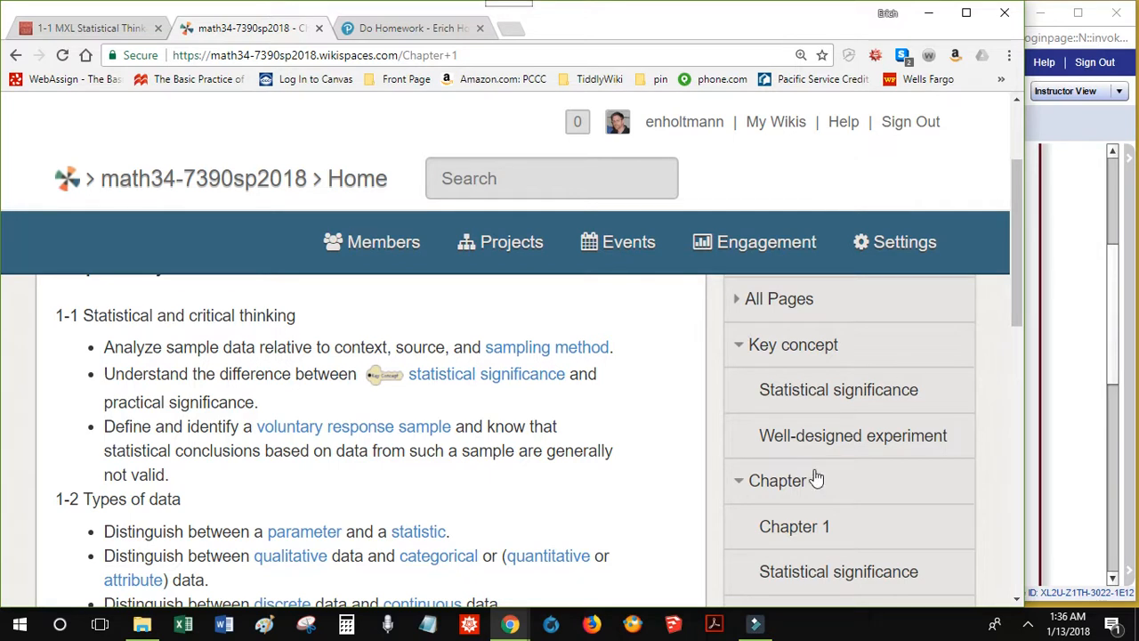
pyautogui.click(738, 485)
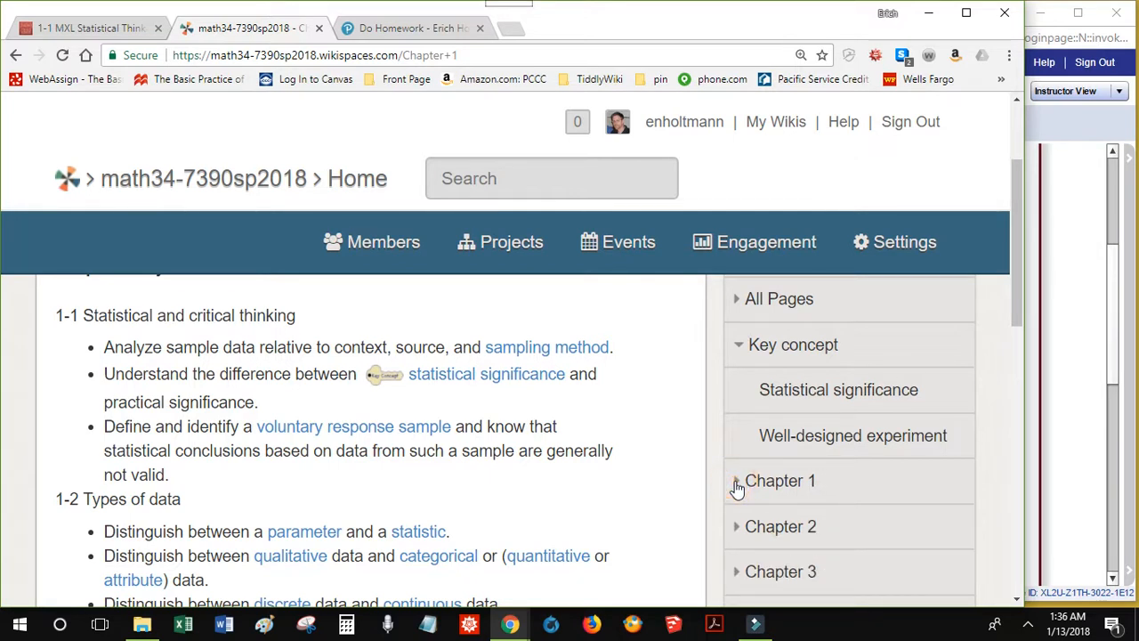
pyautogui.click(738, 485)
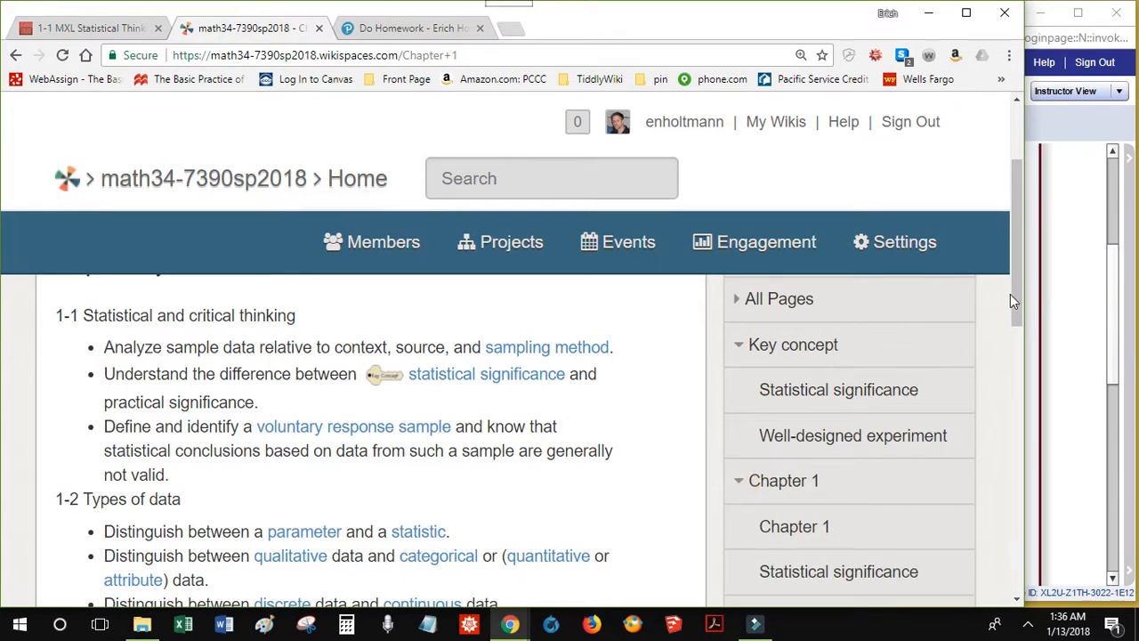
# Open the Chapter 1 page and then the Statistical significance page from the Chapter 1 group of the page list
pyautogui.moveTo(1015, 291); pyautogui.dragTo(1015, 344)
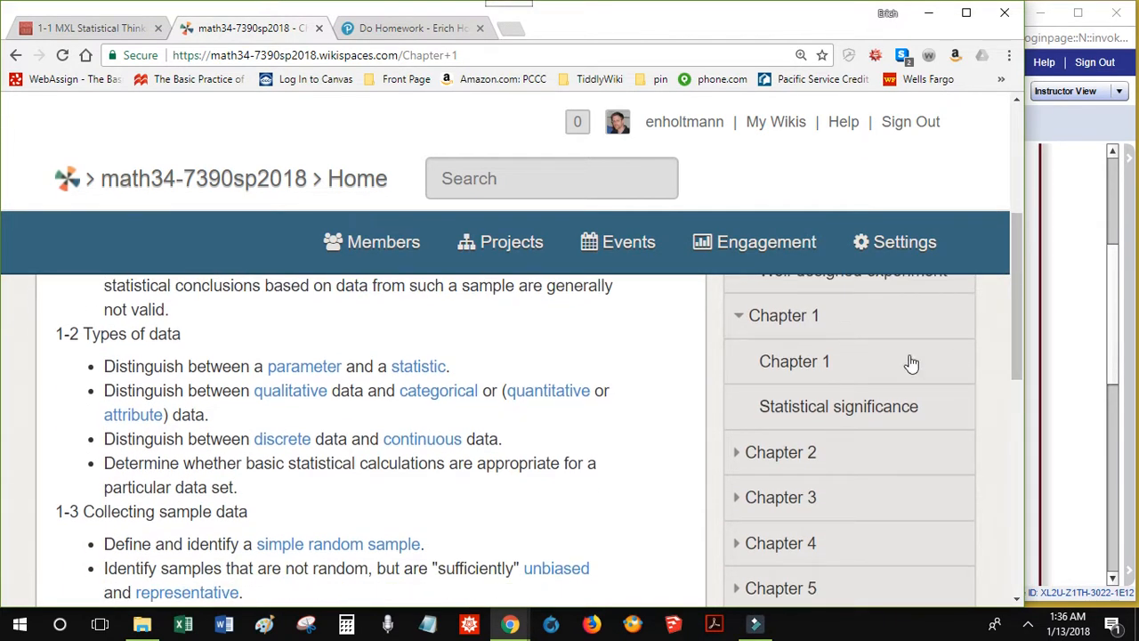
pyautogui.click(774, 363)
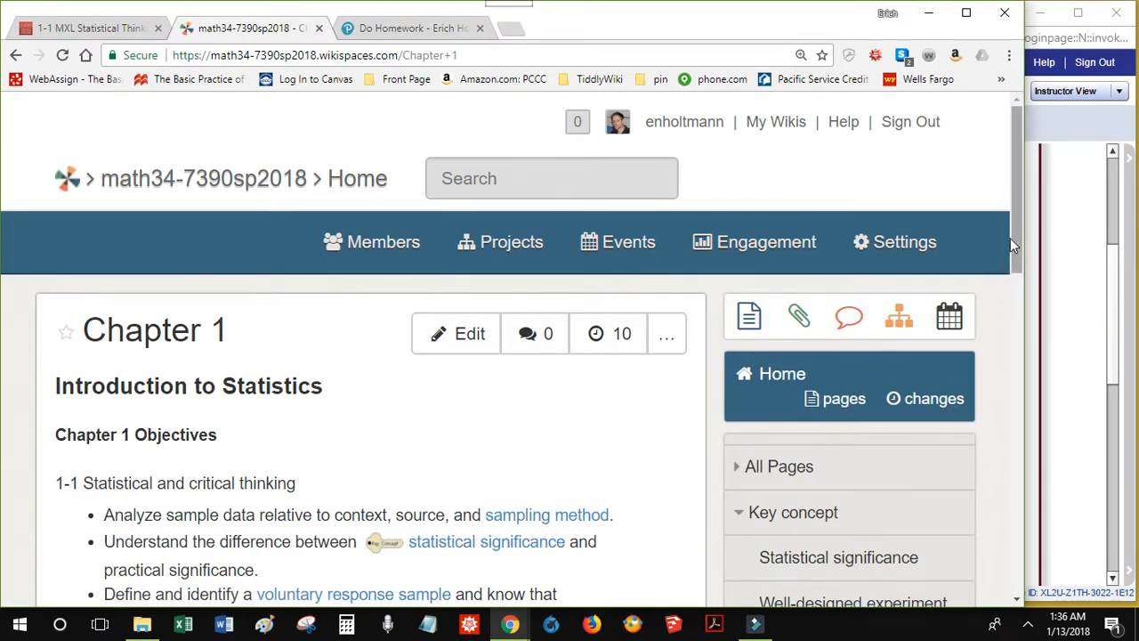
pyautogui.moveTo(1010, 237); pyautogui.dragTo(1014, 343)
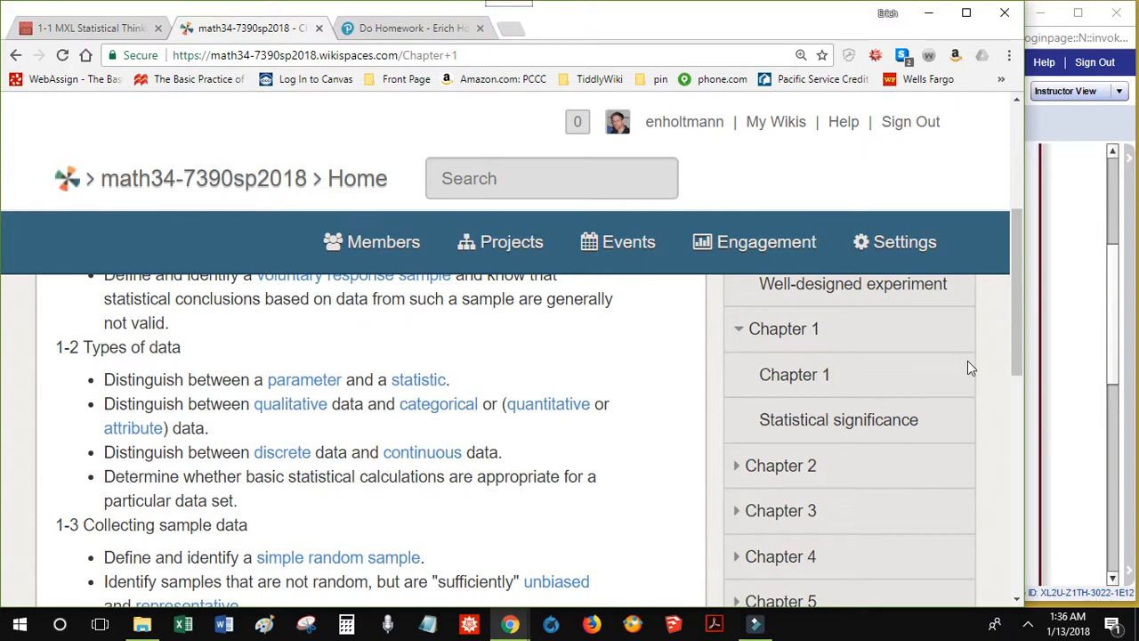
pyautogui.click(878, 426)
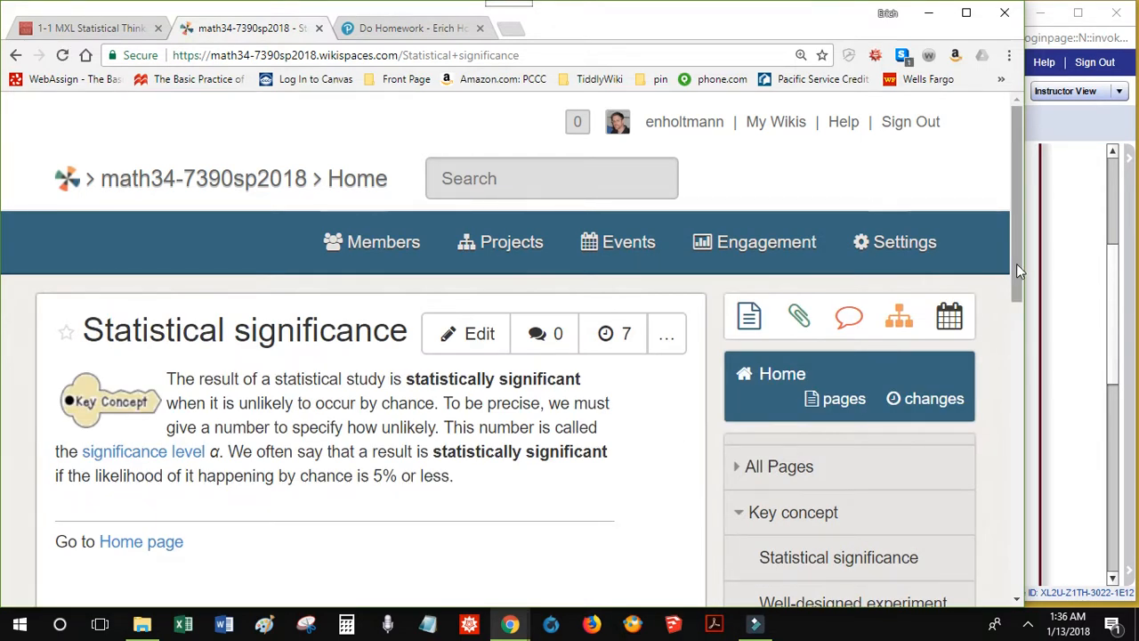
# Expand the All Pages group and open the data page from it
pyautogui.click(739, 469)
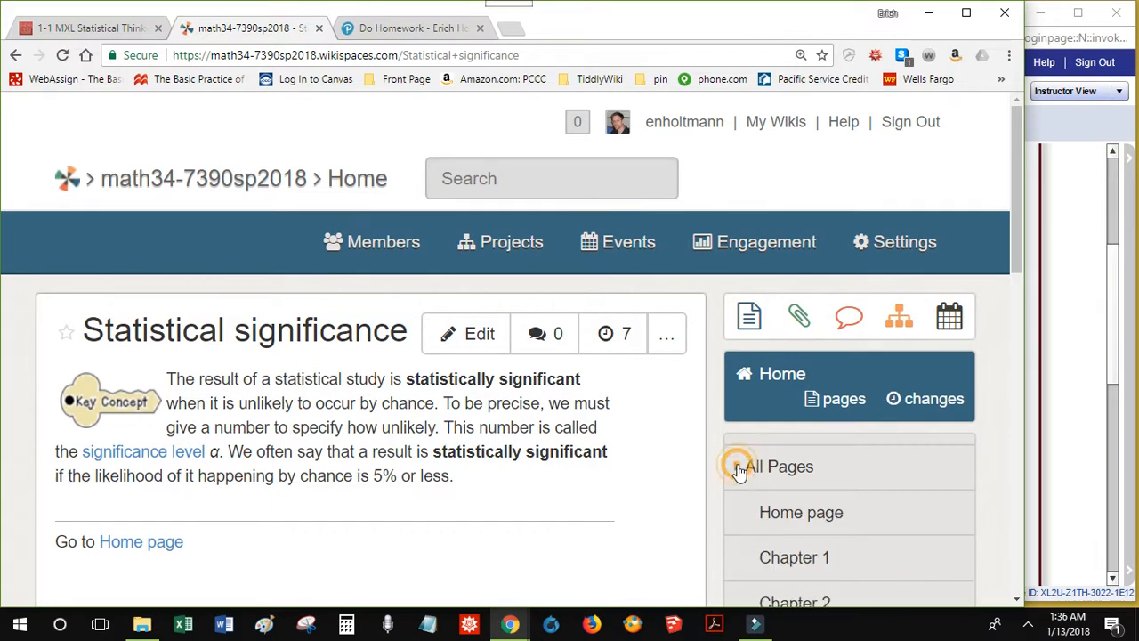
pyautogui.moveTo(1015, 202); pyautogui.dragTo(1033, 335)
pyautogui.click(774, 503)
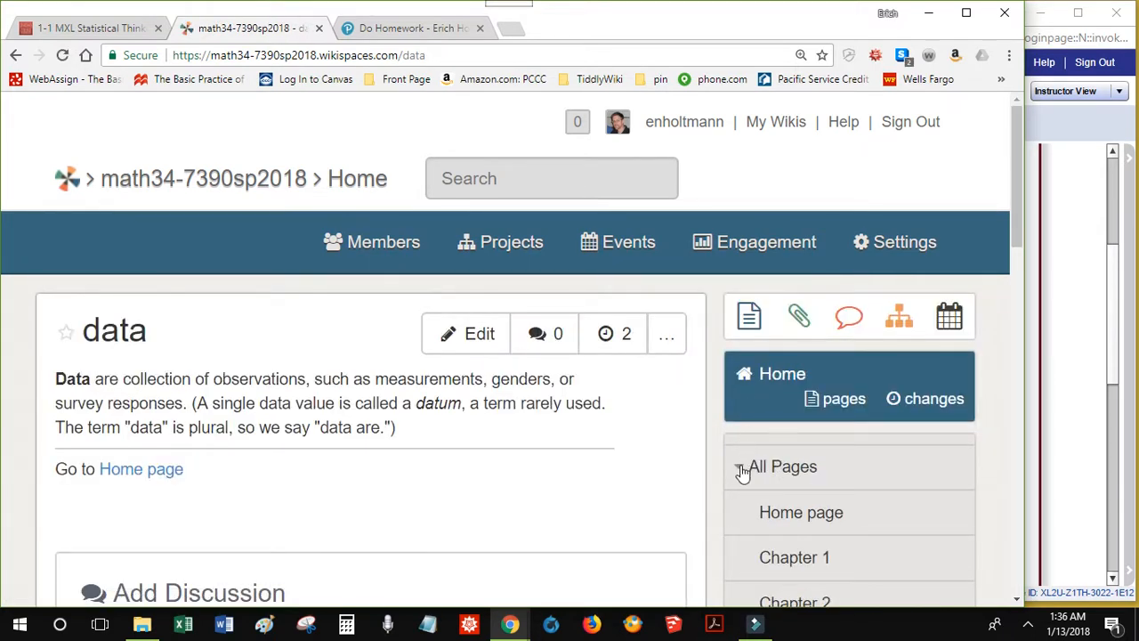
# Collapse the All Pages and Key concept groups in the page list beside the data page
pyautogui.click(738, 468)
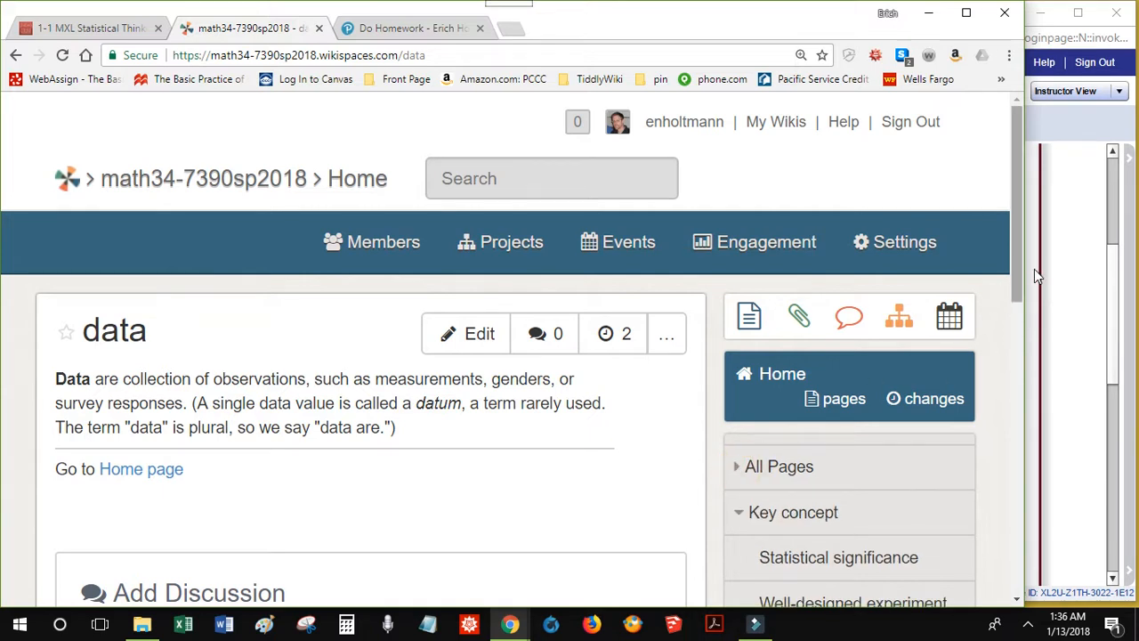
pyautogui.moveTo(1017, 276); pyautogui.dragTo(1019, 339)
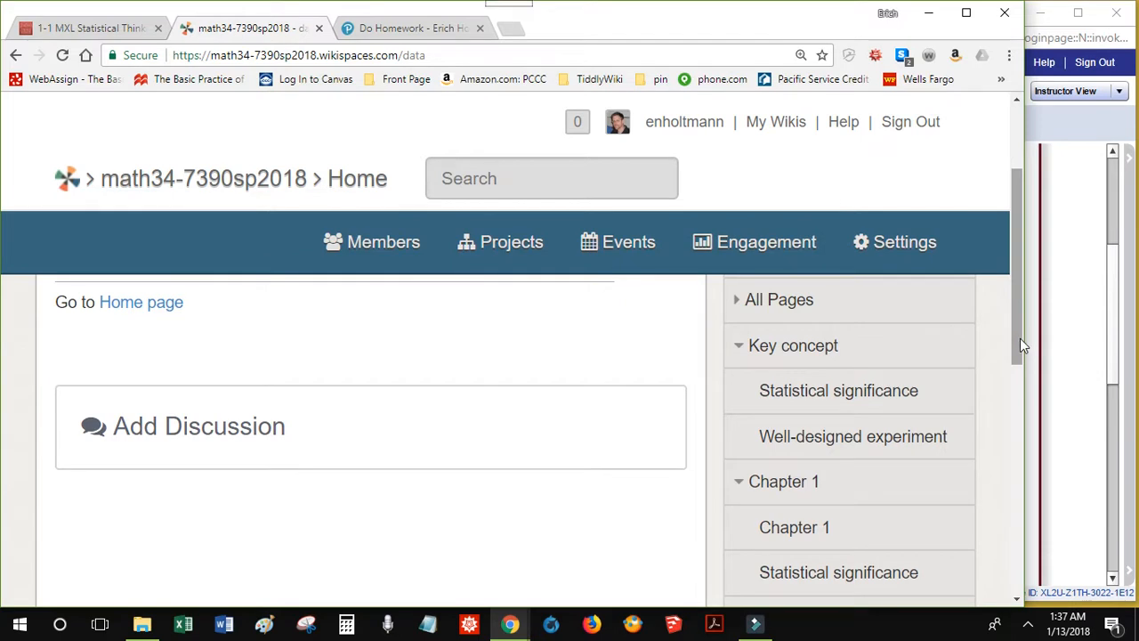
pyautogui.click(738, 349)
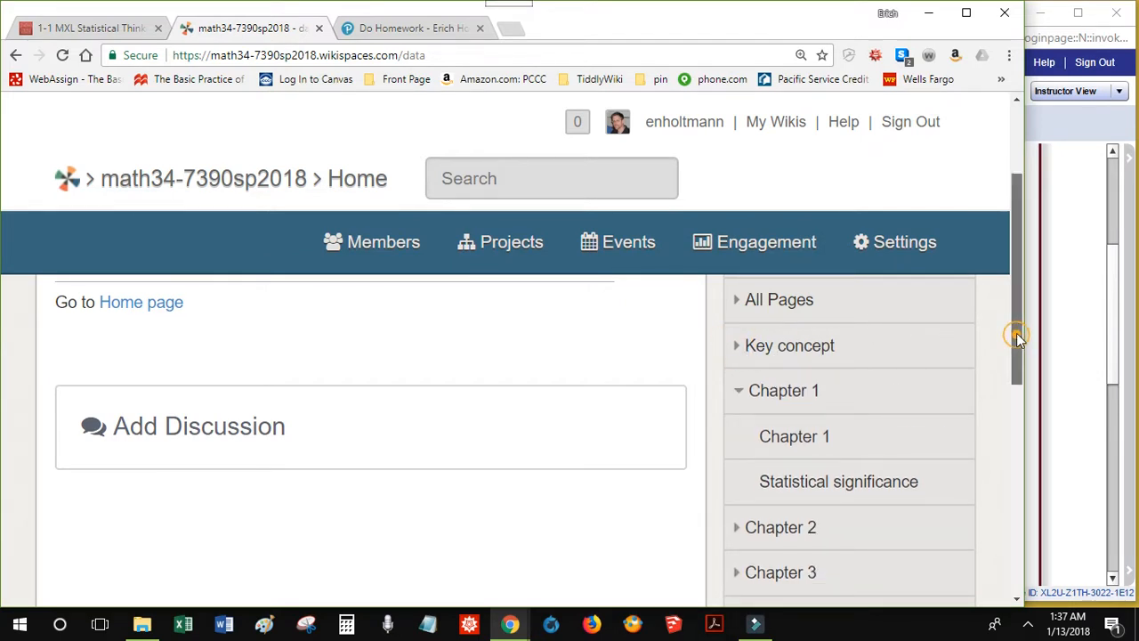
pyautogui.moveTo(1016, 333); pyautogui.dragTo(993, 263)
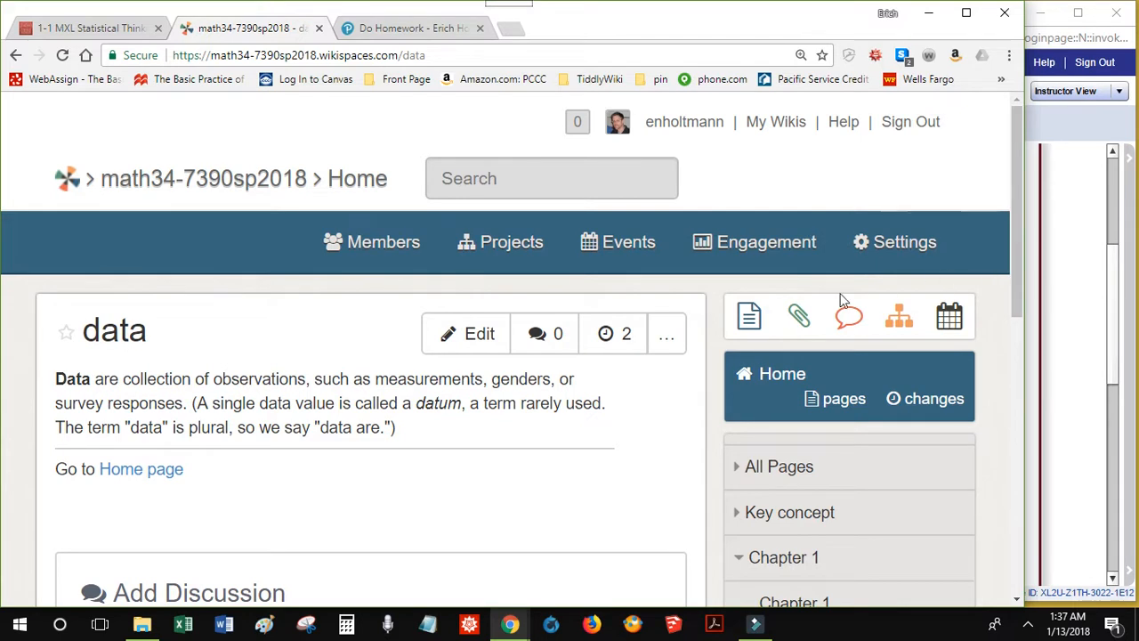
# Add the existing tag Chapter 1 to the data page and save it
pyautogui.click(666, 335)
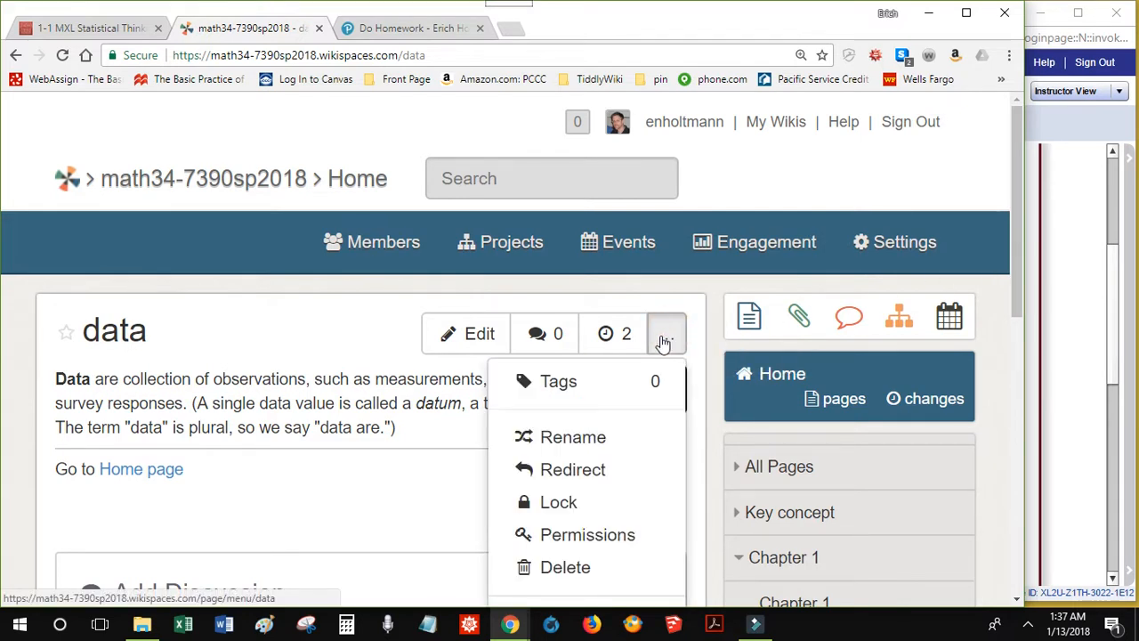
pyautogui.click(553, 385)
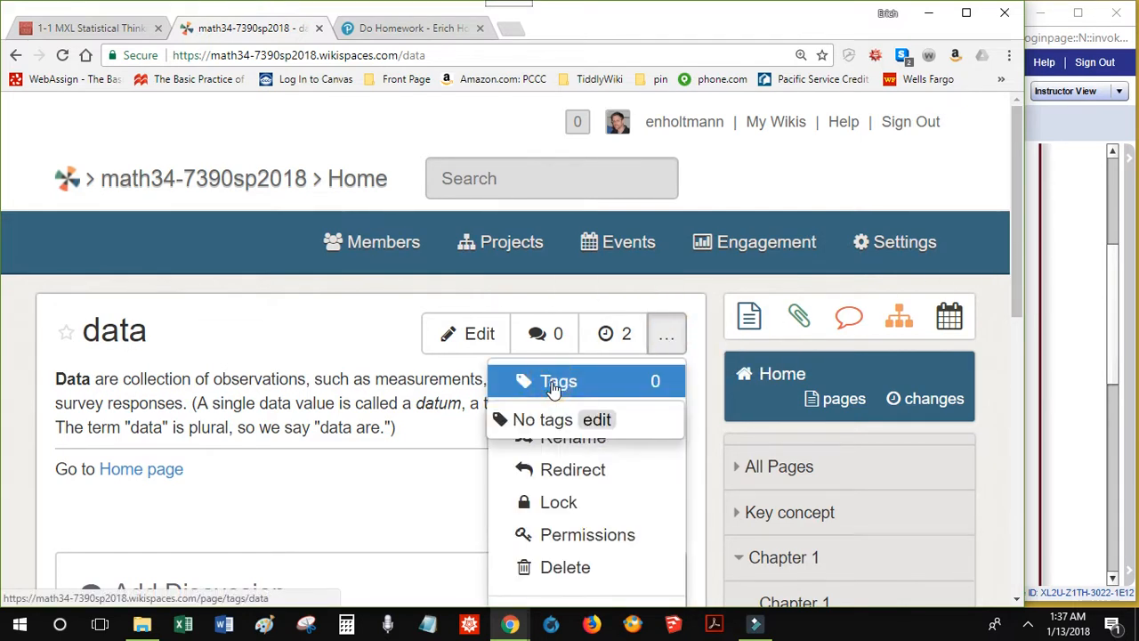
pyautogui.click(596, 420)
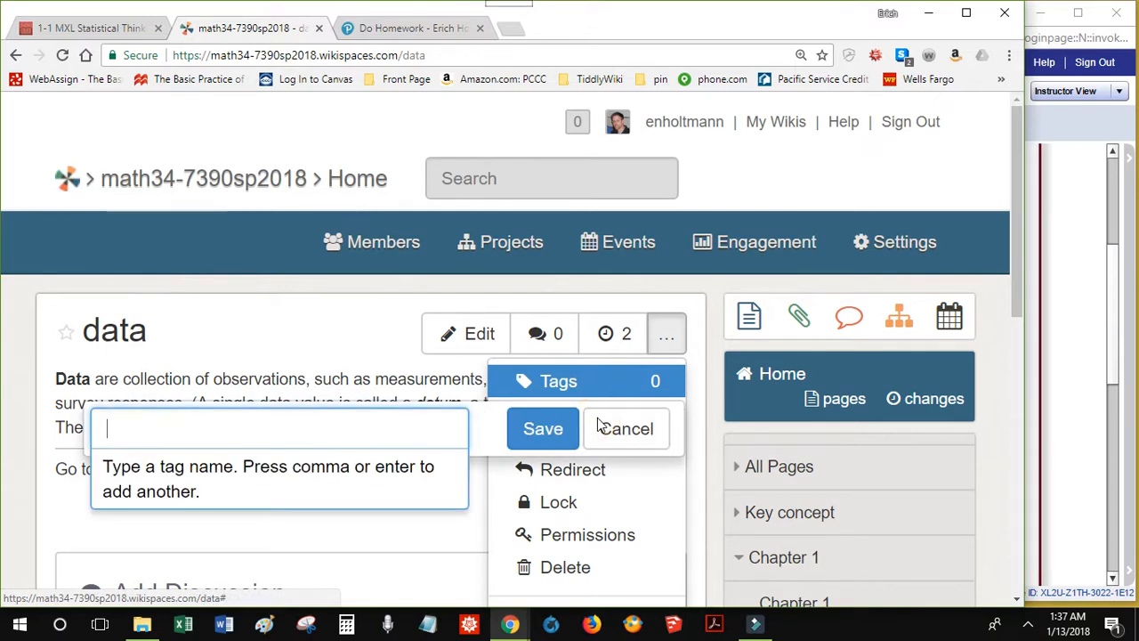
pyautogui.click(390, 425)
pyautogui.write('Chap')
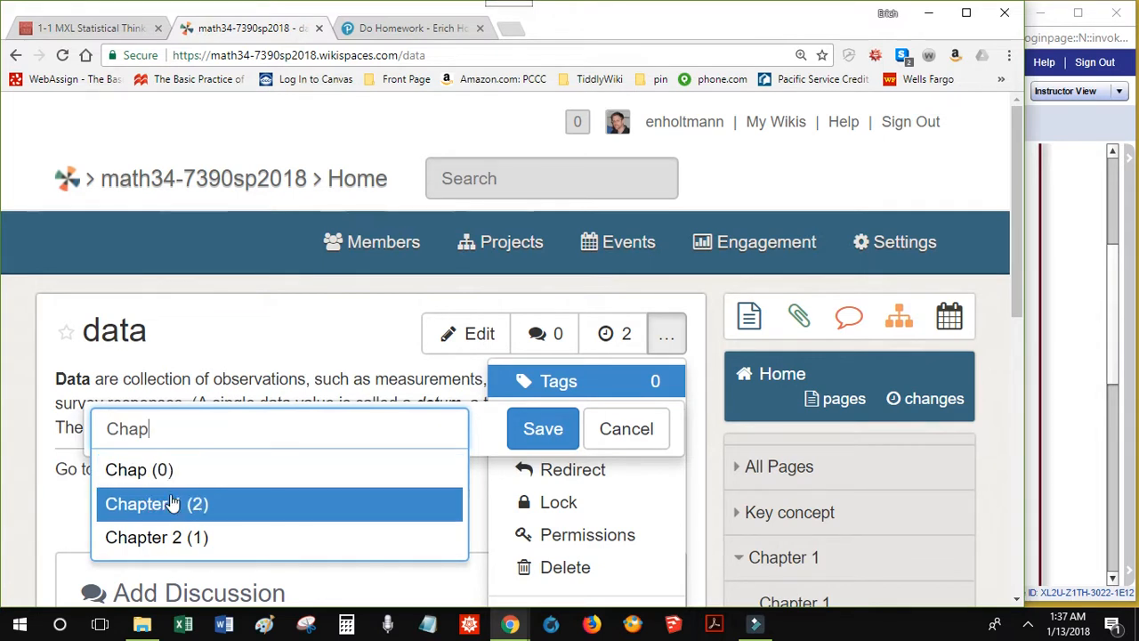
pyautogui.click(172, 504)
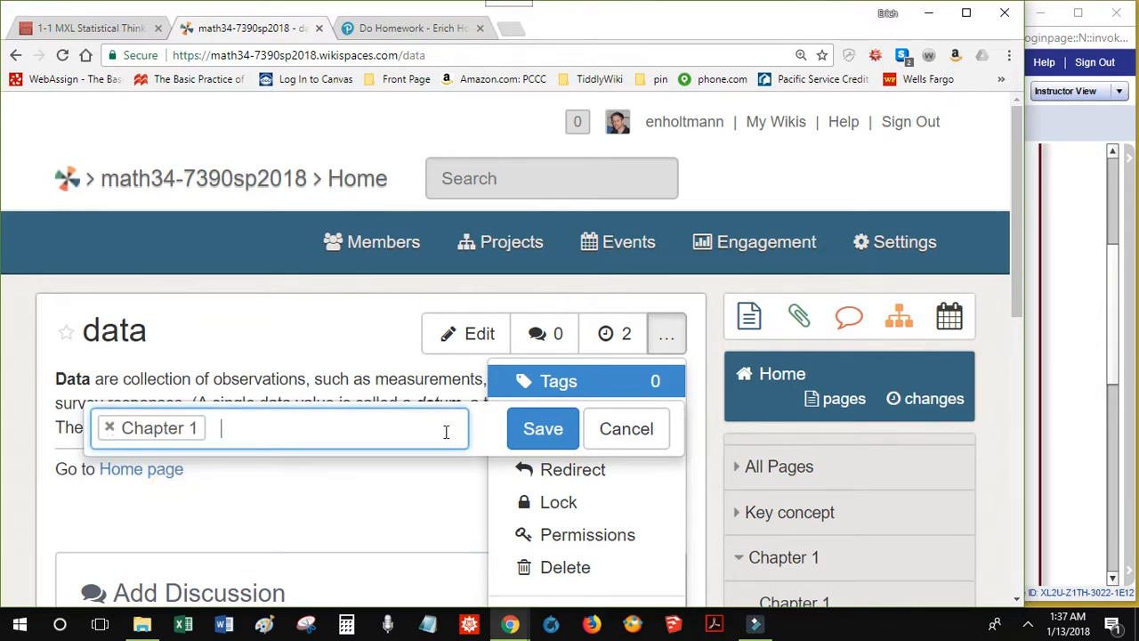
pyautogui.click(540, 429)
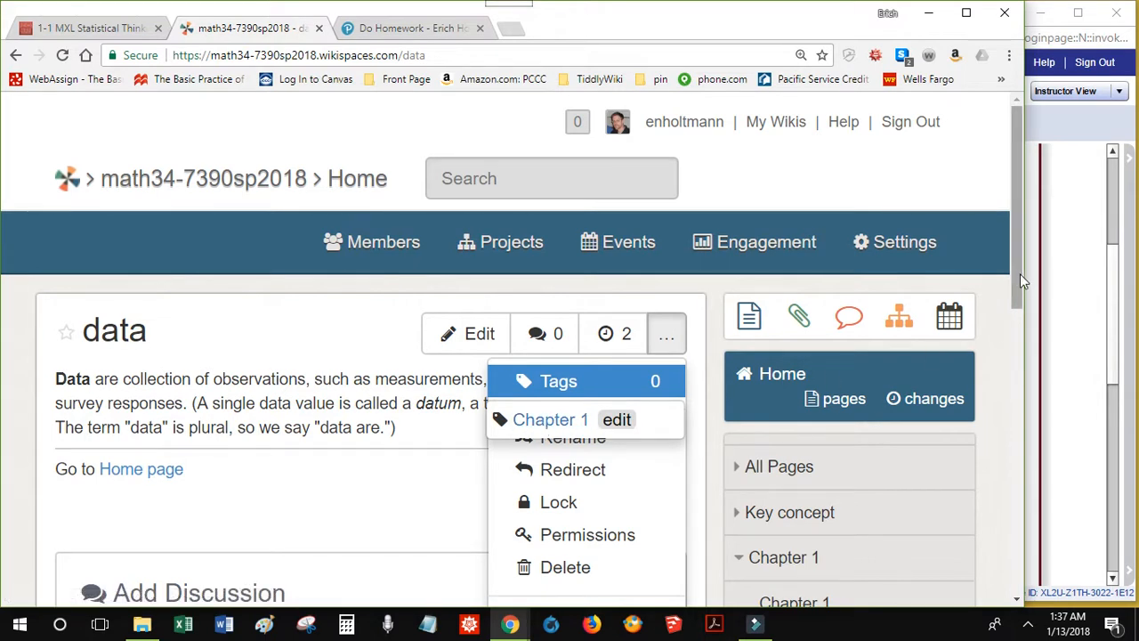
# Check the Chapter 1 group of the page list for the data page, then collapse the group
pyautogui.moveTo(1020, 273); pyautogui.dragTo(1038, 361)
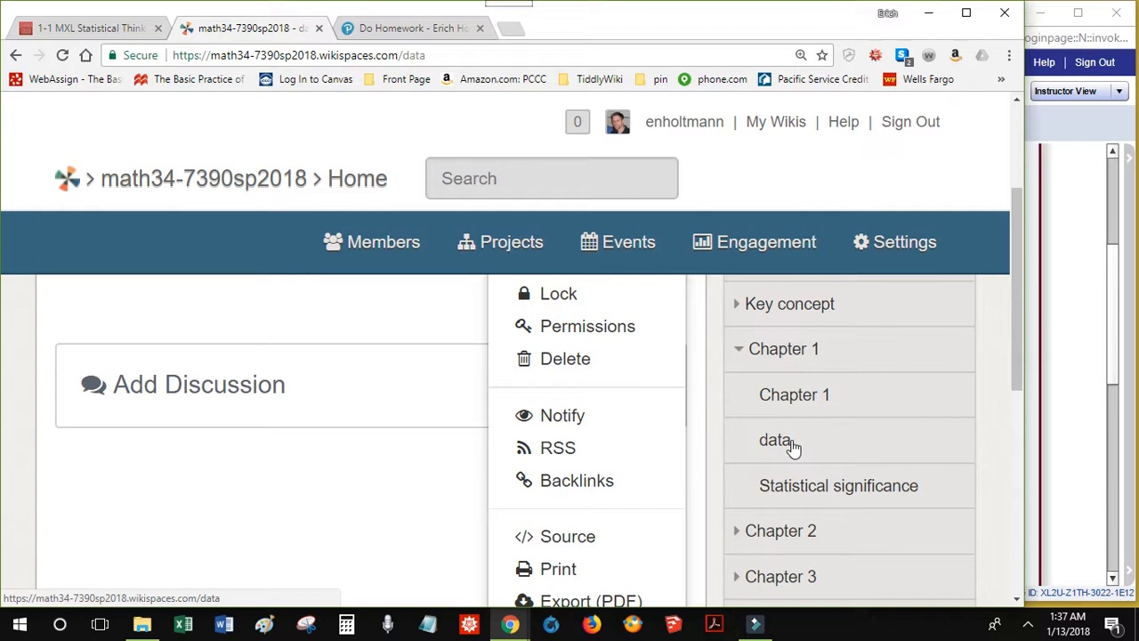
pyautogui.click(739, 359)
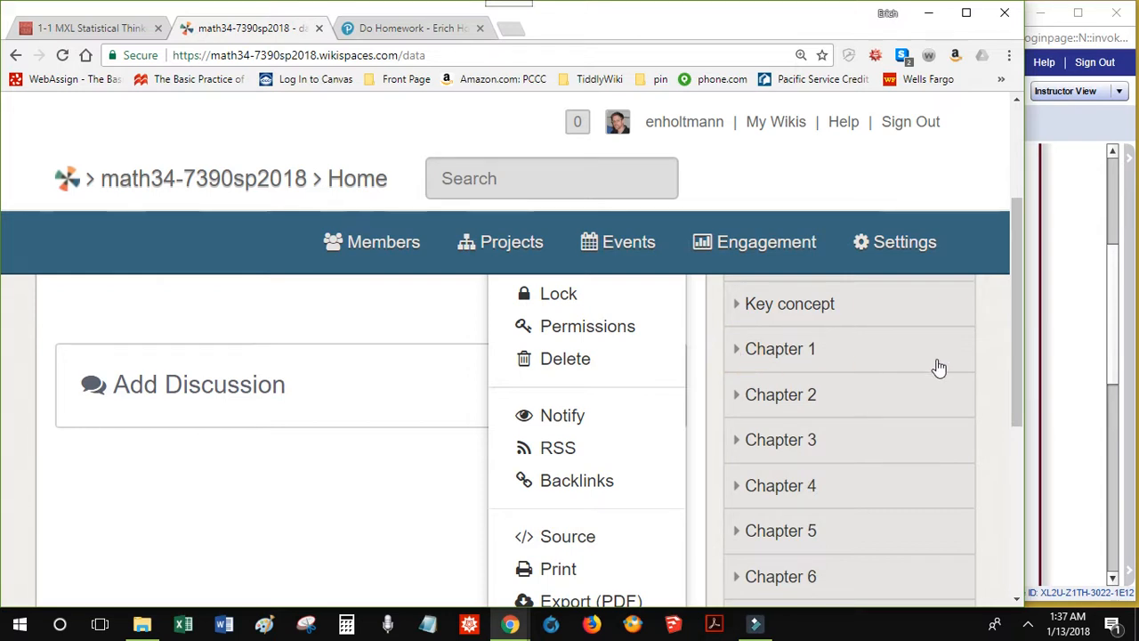
pyautogui.moveTo(1016, 378); pyautogui.dragTo(1020, 283)
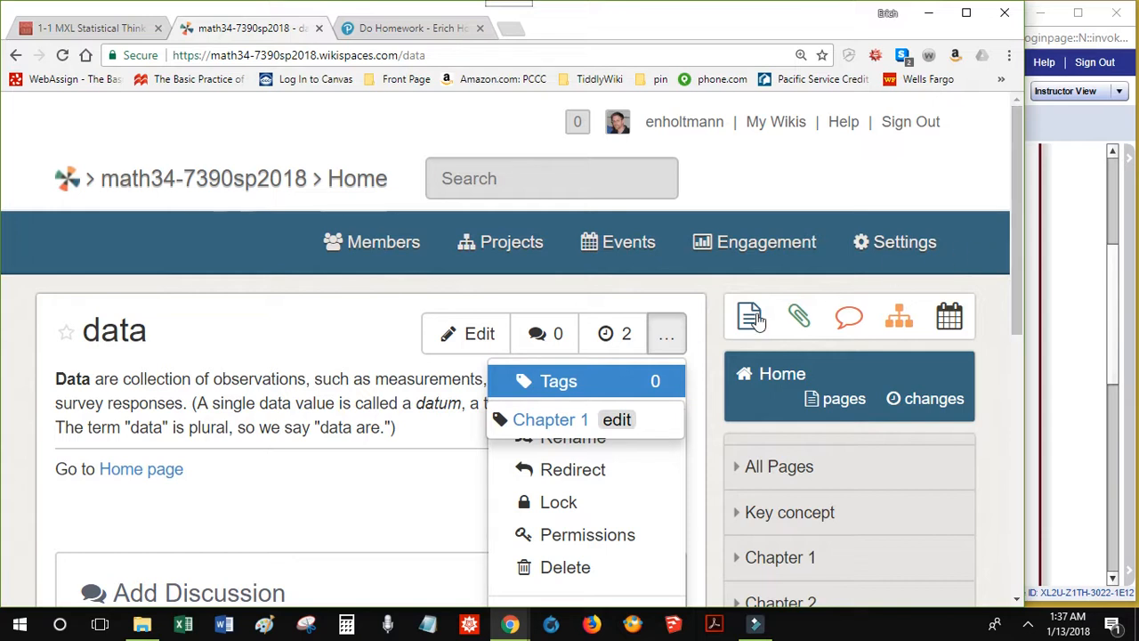
# Open the data page's revision history and show its additional page options
pyautogui.click(595, 345)
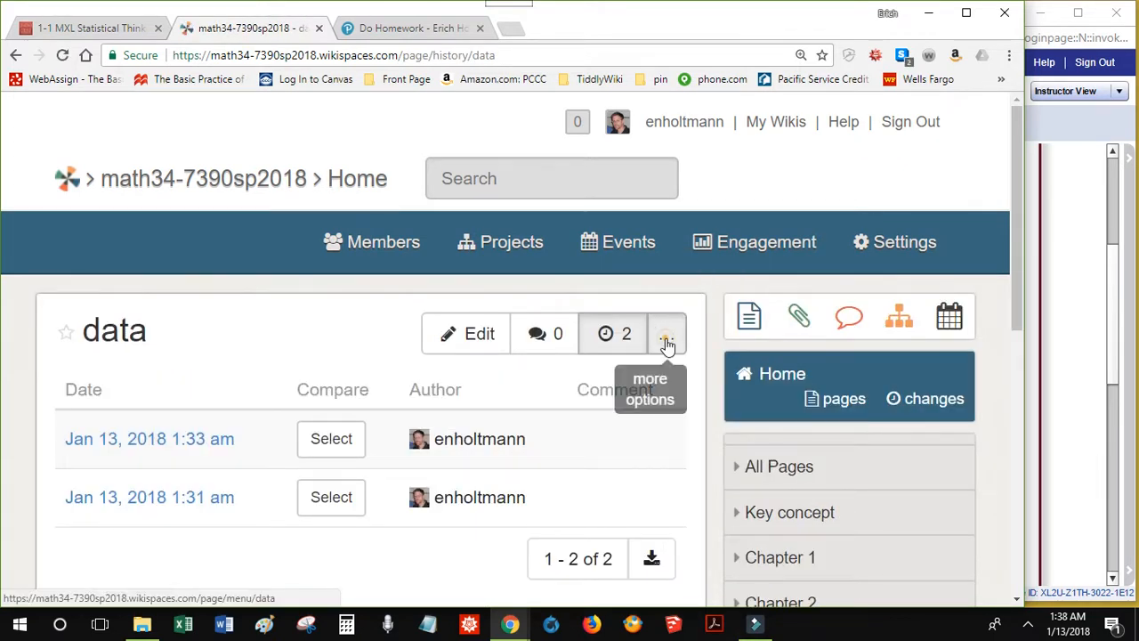
pyautogui.click(667, 344)
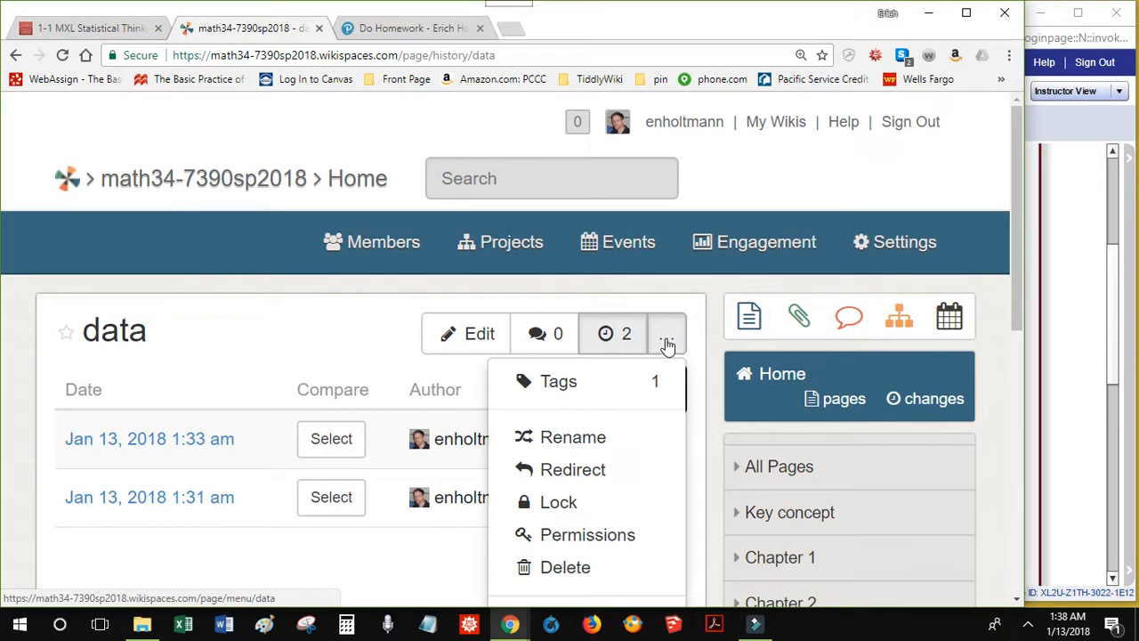